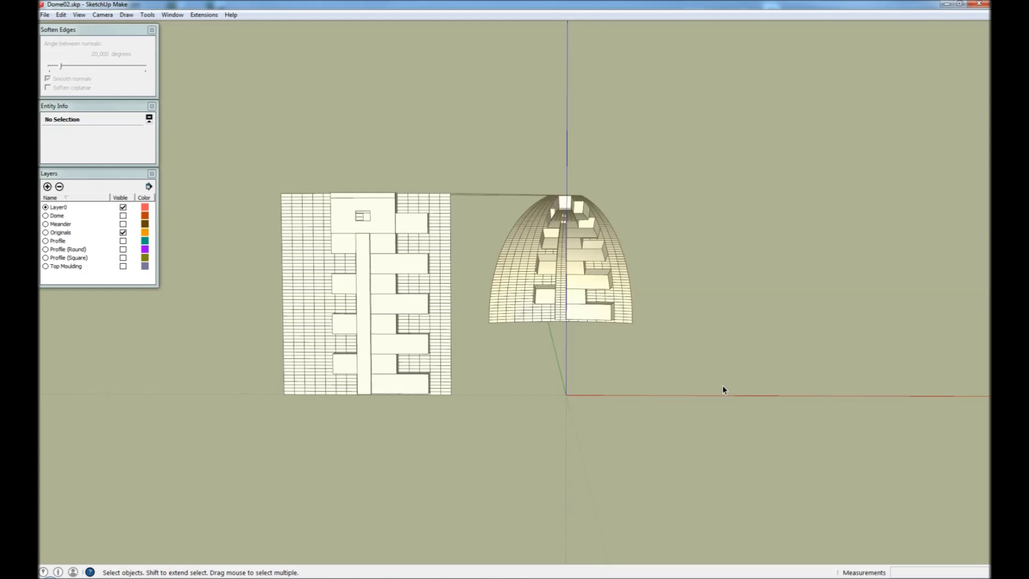
Step: Frame the facade frontally and select its upper box and tall vertical column
{"action": "middle_click_drag", "start_coordinate": [722, 390], "coordinate": [589, 405]}
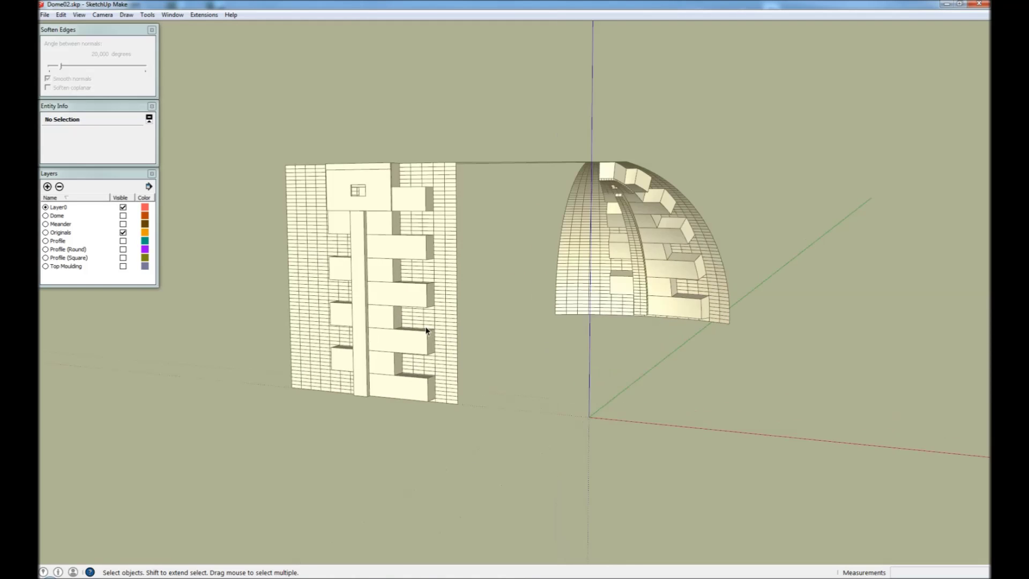
{"action": "scroll", "coordinate": [427, 331], "scroll_direction": "up", "scroll_amount": 2}
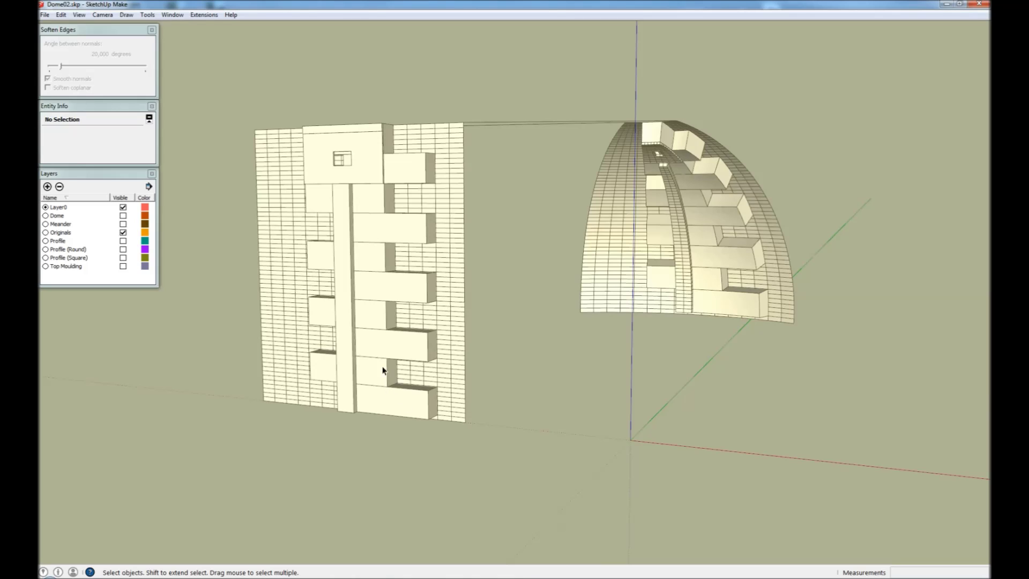
{"action": "middle_click_drag", "start_coordinate": [386, 306], "coordinate": [390, 252]}
{"action": "scroll", "coordinate": [379, 100], "scroll_direction": "up", "scroll_amount": 3}
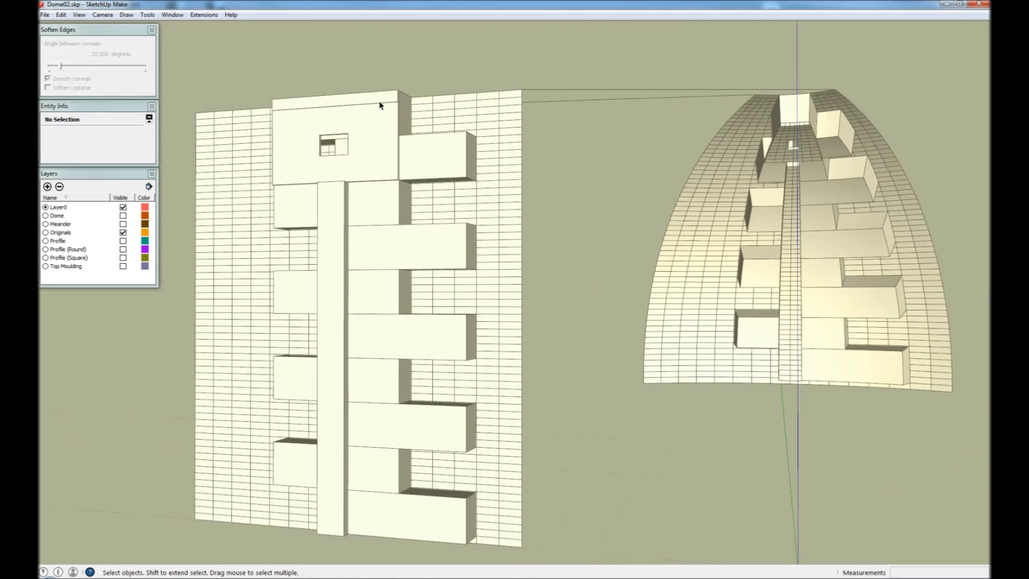
{"action": "left_click", "coordinate": [385, 103]}
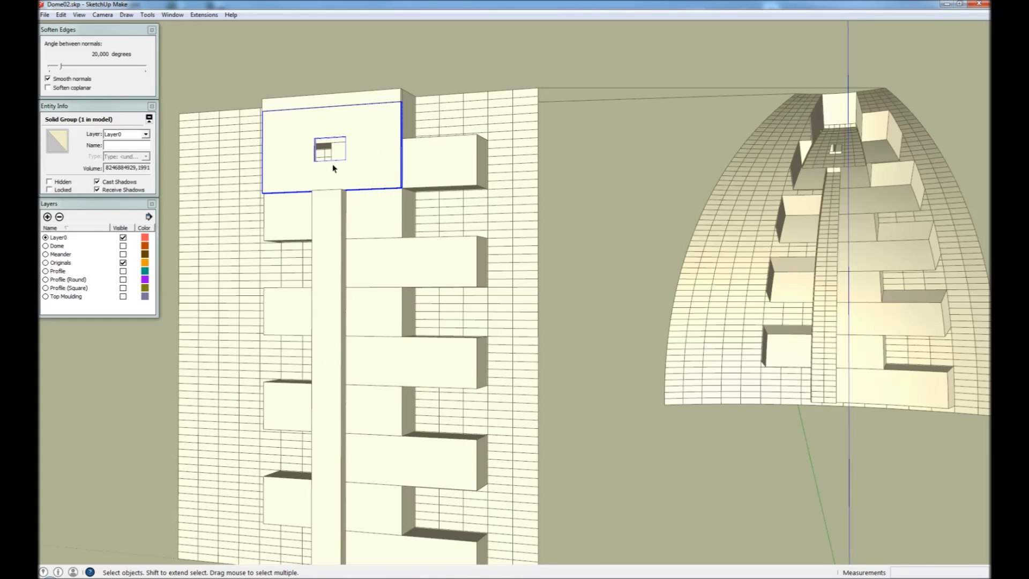
{"action": "left_click", "coordinate": [329, 256]}
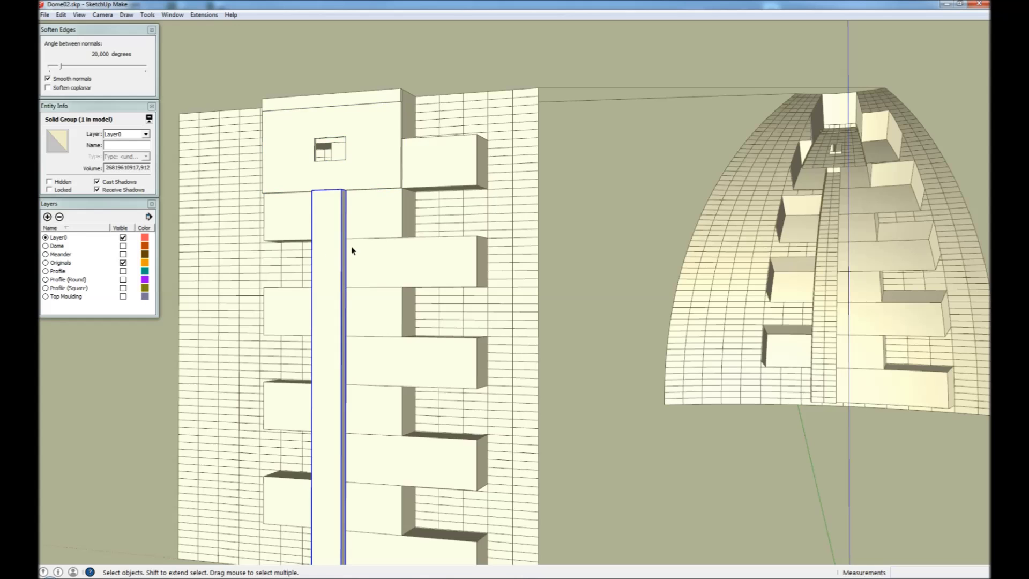
{"action": "scroll", "coordinate": [351, 250], "scroll_direction": "down", "scroll_amount": 5}
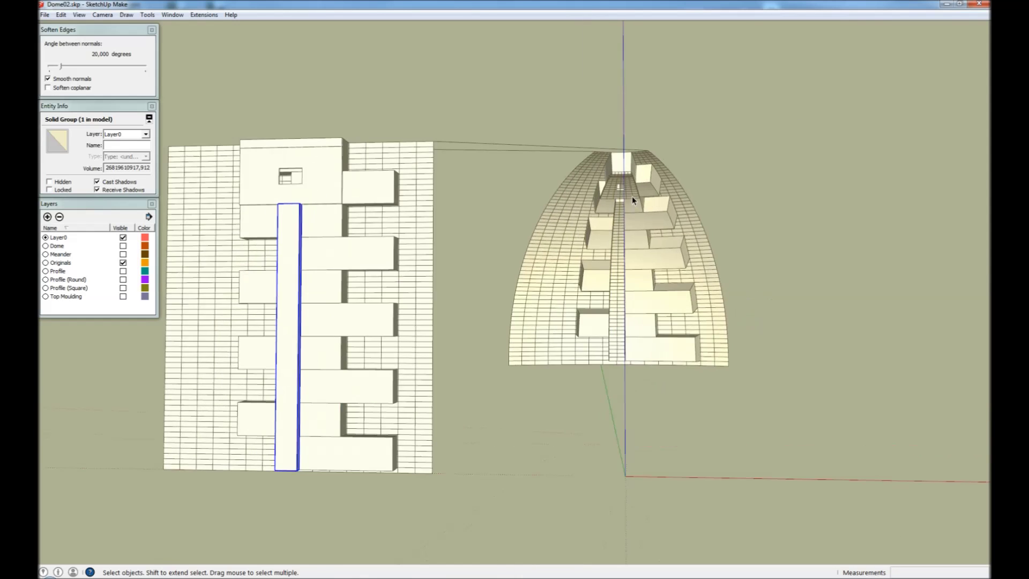
{"action": "scroll", "coordinate": [632, 196], "scroll_direction": "up", "scroll_amount": 3}
{"action": "middle_click_drag", "start_coordinate": [668, 237], "coordinate": [613, 188]}
{"action": "scroll", "coordinate": [613, 188], "scroll_direction": "up", "scroll_amount": 3}
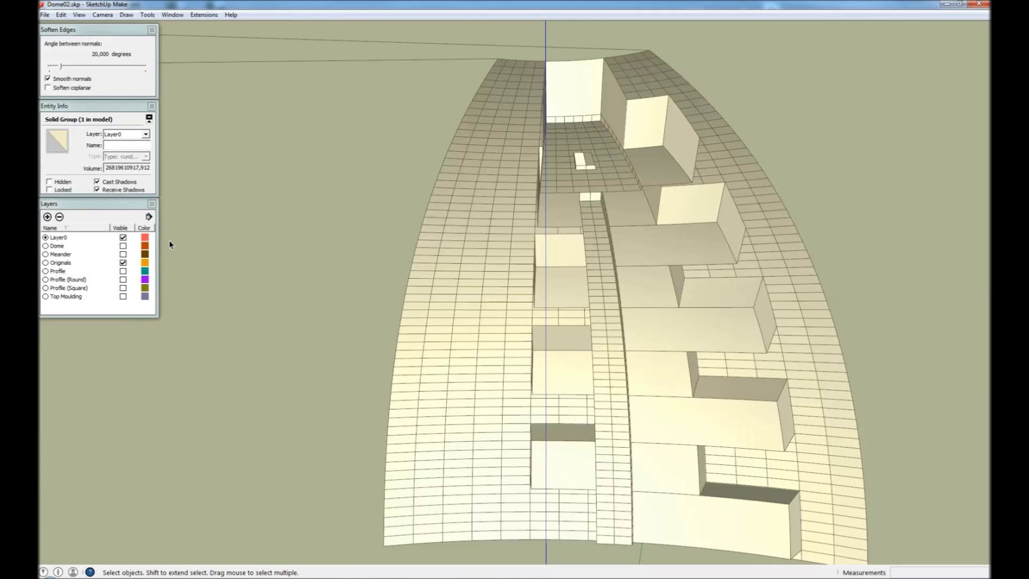
Step: Briefly show the Dome layer to check the half-dome, then hide it again
{"action": "left_click", "coordinate": [122, 245]}
{"action": "middle_click_drag", "start_coordinate": [489, 319], "coordinate": [504, 332]}
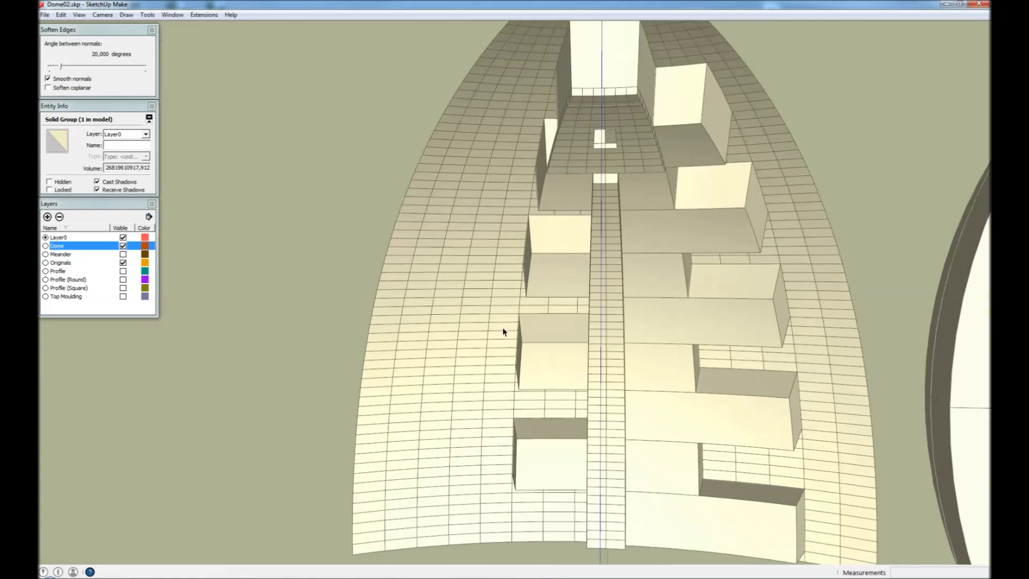
{"action": "scroll", "coordinate": [476, 316], "scroll_direction": "down", "scroll_amount": 6}
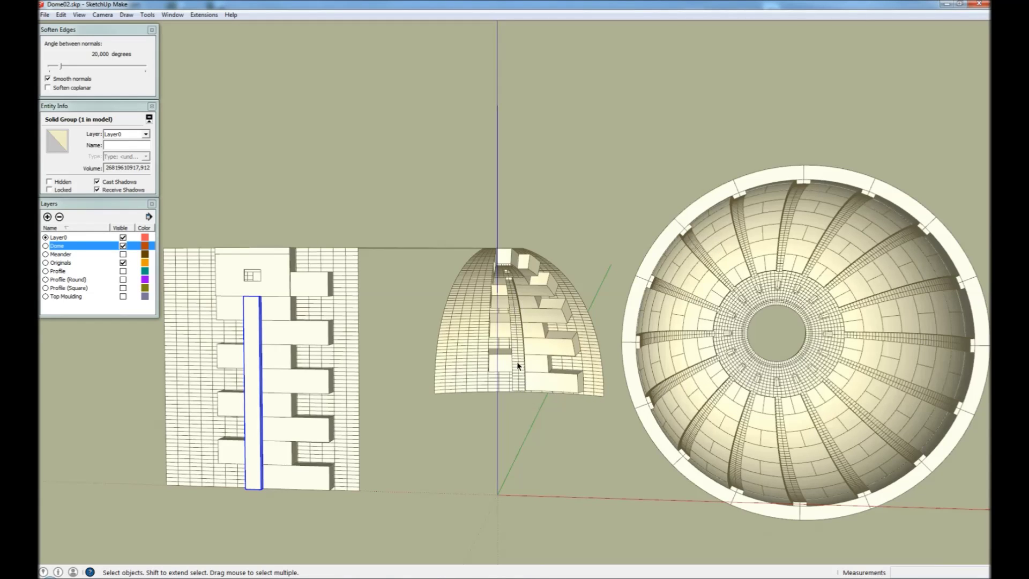
{"action": "scroll", "coordinate": [512, 292], "scroll_direction": "up", "scroll_amount": 3}
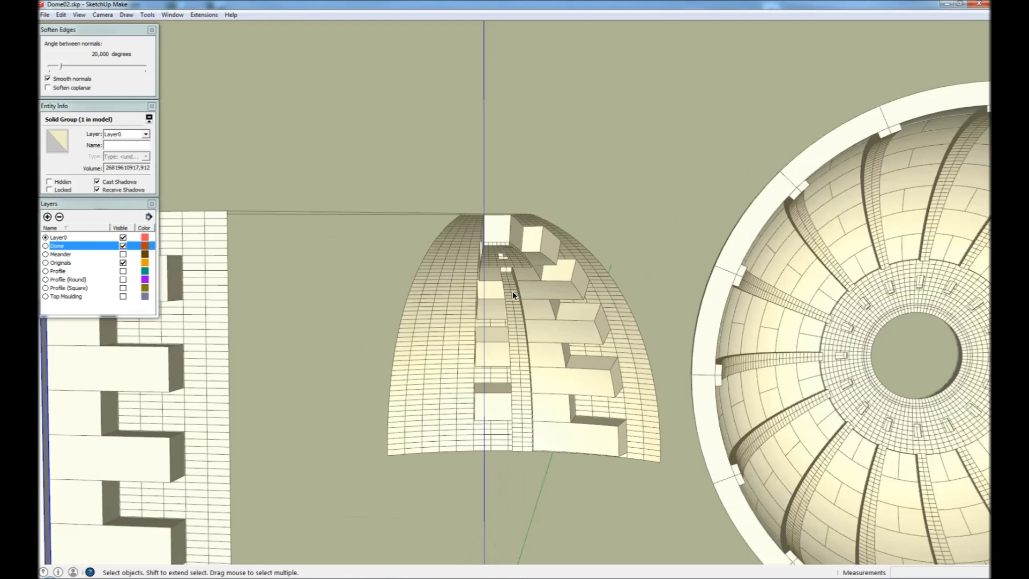
{"action": "scroll", "coordinate": [526, 322], "scroll_direction": "down", "scroll_amount": 2}
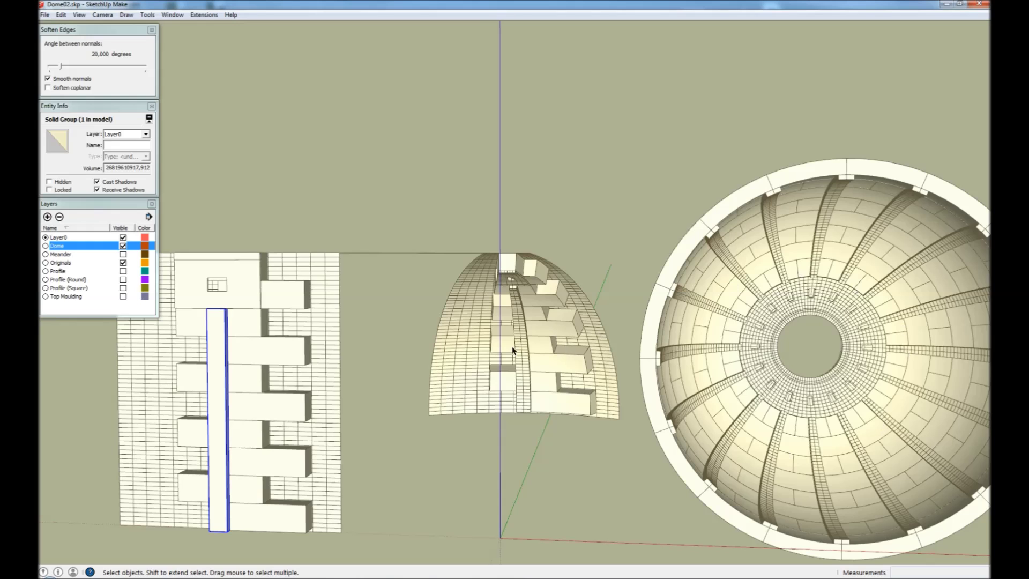
{"action": "left_click", "coordinate": [123, 245]}
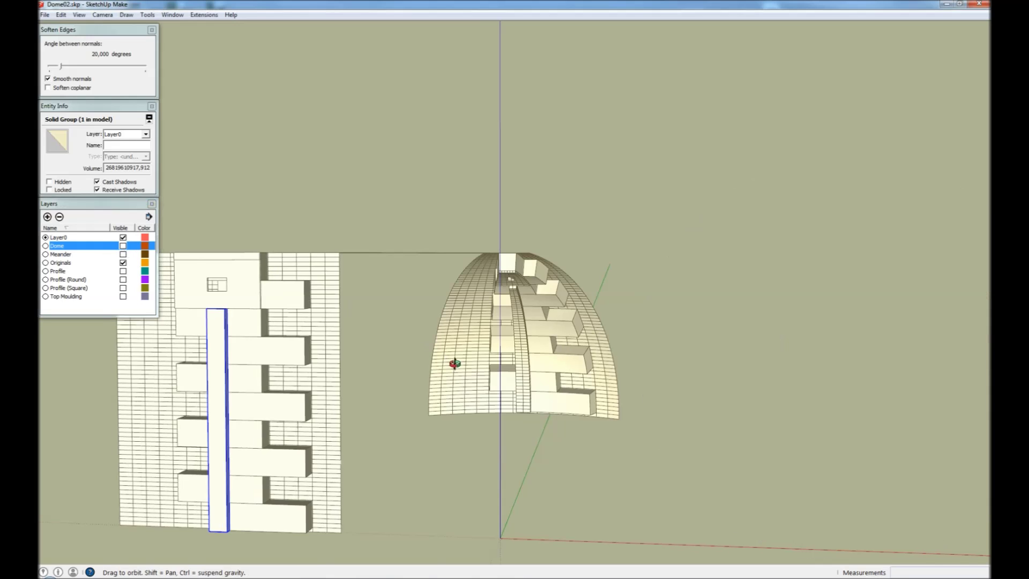
Step: Hide the Originals layer and look down on the dome blocks
{"action": "middle_click_drag", "start_coordinate": [455, 364], "coordinate": [486, 370]}
{"action": "scroll", "coordinate": [487, 369], "scroll_direction": "up", "scroll_amount": 1}
{"action": "scroll", "coordinate": [487, 370], "scroll_direction": "down", "scroll_amount": 1}
{"action": "left_click", "coordinate": [124, 264]}
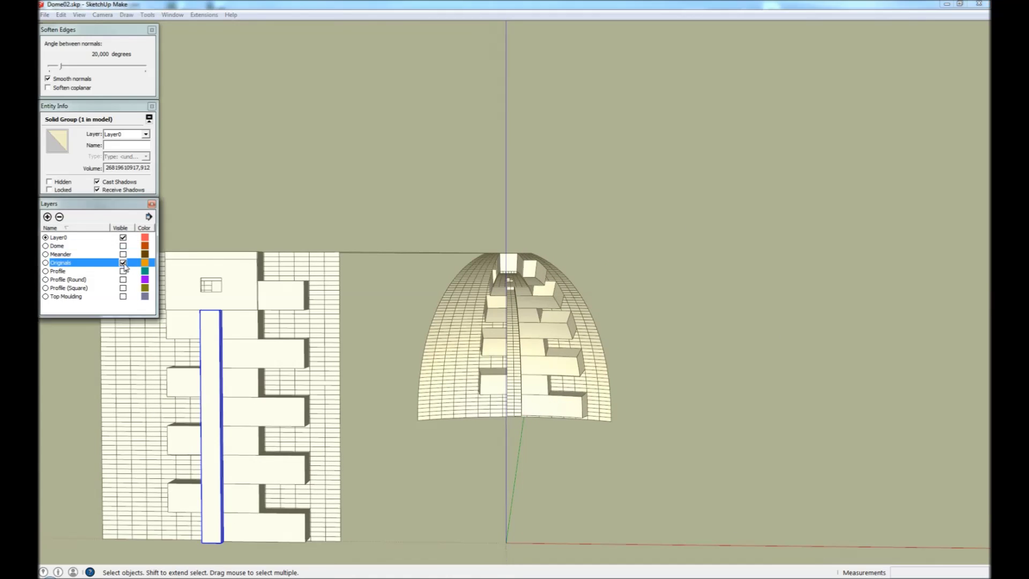
{"action": "left_click", "coordinate": [123, 263]}
{"action": "scroll", "coordinate": [551, 429], "scroll_direction": "up", "scroll_amount": 3}
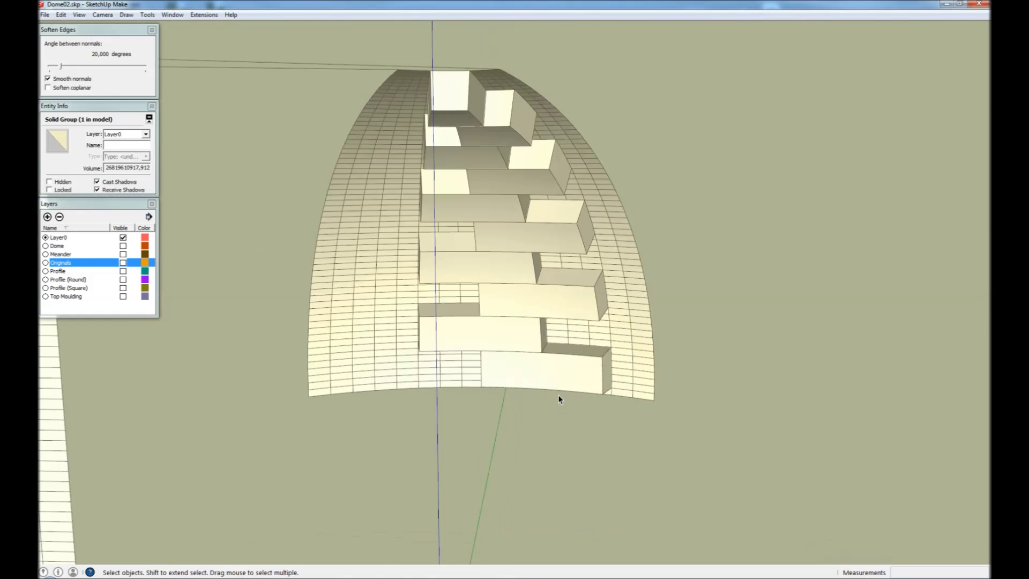
{"action": "scroll", "coordinate": [558, 397], "scroll_direction": "up", "scroll_amount": 5}
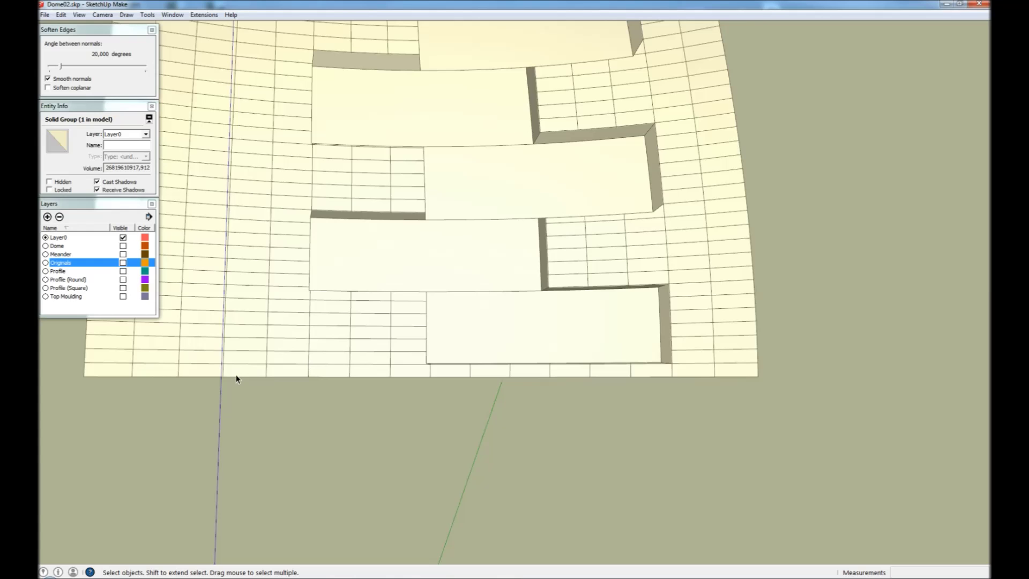
{"action": "scroll", "coordinate": [231, 375], "scroll_direction": "up", "scroll_amount": 4}
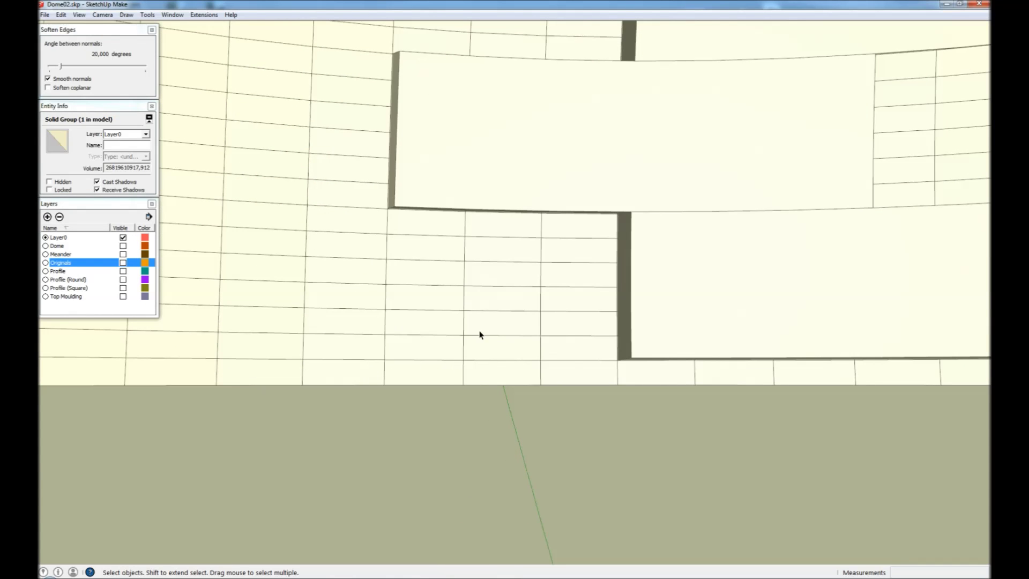
{"action": "middle_click_drag", "start_coordinate": [492, 329], "coordinate": [446, 369]}
{"action": "scroll", "coordinate": [445, 326], "scroll_direction": "down", "scroll_amount": 6}
{"action": "scroll", "coordinate": [445, 329], "scroll_direction": "down", "scroll_amount": 1}
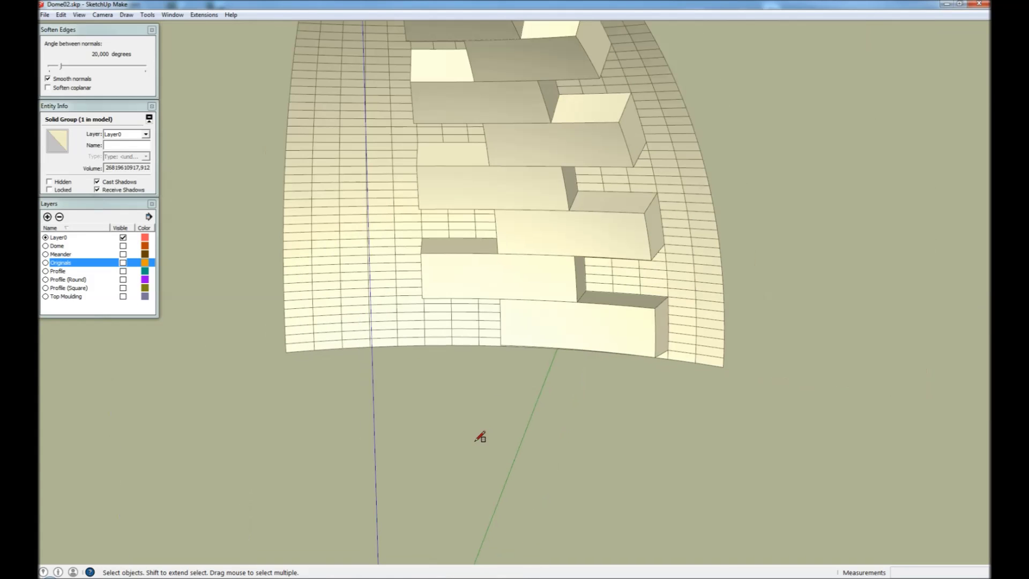
Step: Draw a test rectangle below the dome, group it, and move it to the dome's base
{"action": "key", "text": "r"}
{"action": "left_click", "coordinate": [442, 457]}
{"action": "left_click", "coordinate": [700, 409]}
{"action": "key", "text": "space"}
{"action": "double_click", "coordinate": [638, 437]}
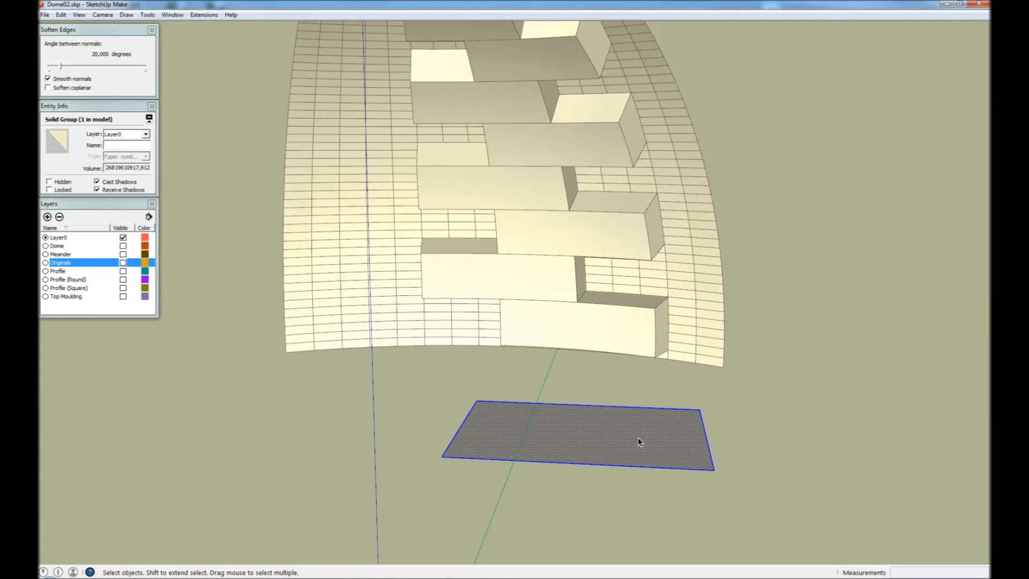
{"action": "key", "text": "ctrl+g"}
{"action": "key", "text": "m"}
{"action": "left_click", "coordinate": [653, 436]}
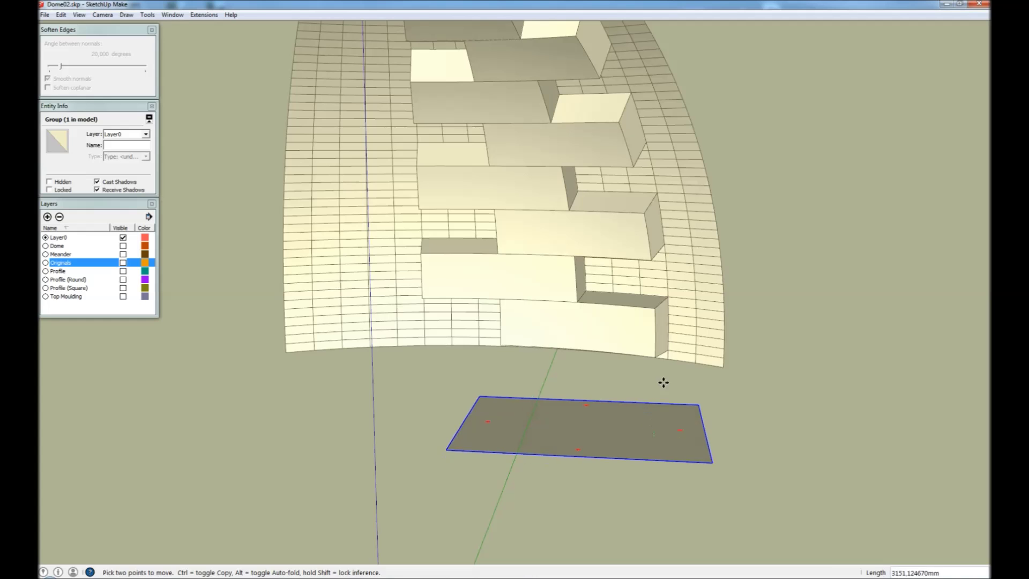
{"action": "left_click", "coordinate": [652, 356]}
Step: Inspect the test rectangle against the dome, then remove the rectangle group
{"action": "middle_click_drag", "start_coordinate": [636, 448], "coordinate": [599, 337]}
{"action": "scroll", "coordinate": [593, 368], "scroll_direction": "up", "scroll_amount": 5}
{"action": "scroll", "coordinate": [593, 368], "scroll_direction": "up", "scroll_amount": 2}
{"action": "scroll", "coordinate": [546, 349], "scroll_direction": "down", "scroll_amount": 2}
{"action": "scroll", "coordinate": [546, 349], "scroll_direction": "down", "scroll_amount": 1}
{"action": "key", "text": "space"}
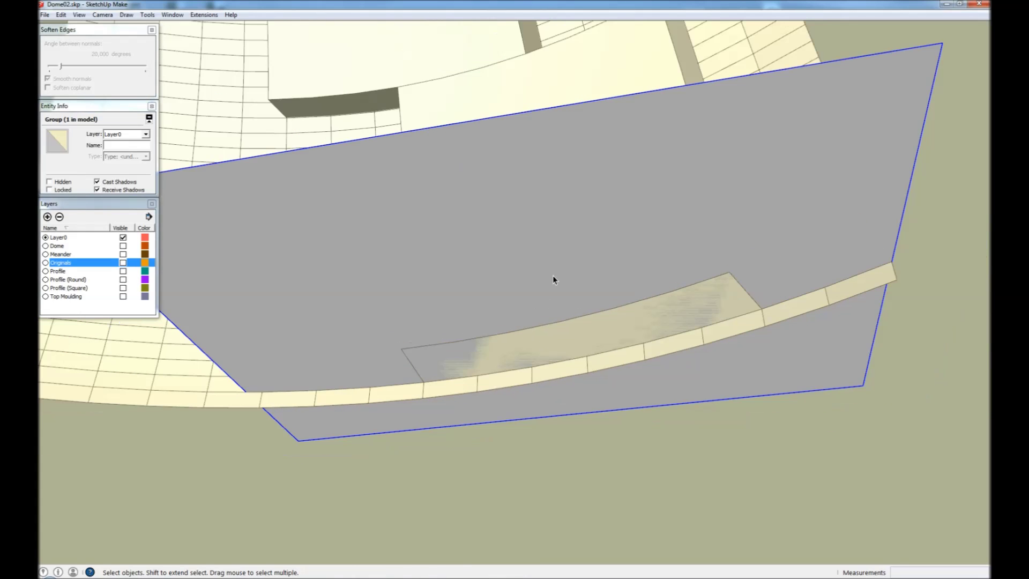
{"action": "key", "text": "ctrl+x"}
{"action": "middle_click_drag", "start_coordinate": [555, 274], "coordinate": [602, 354]}
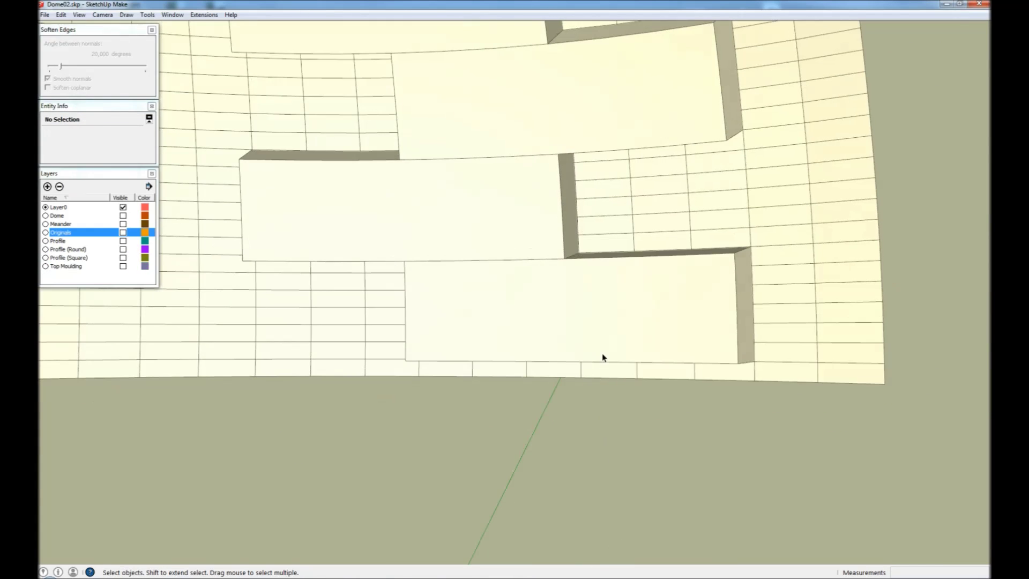
{"action": "scroll", "coordinate": [603, 353], "scroll_direction": "down", "scroll_amount": 6}
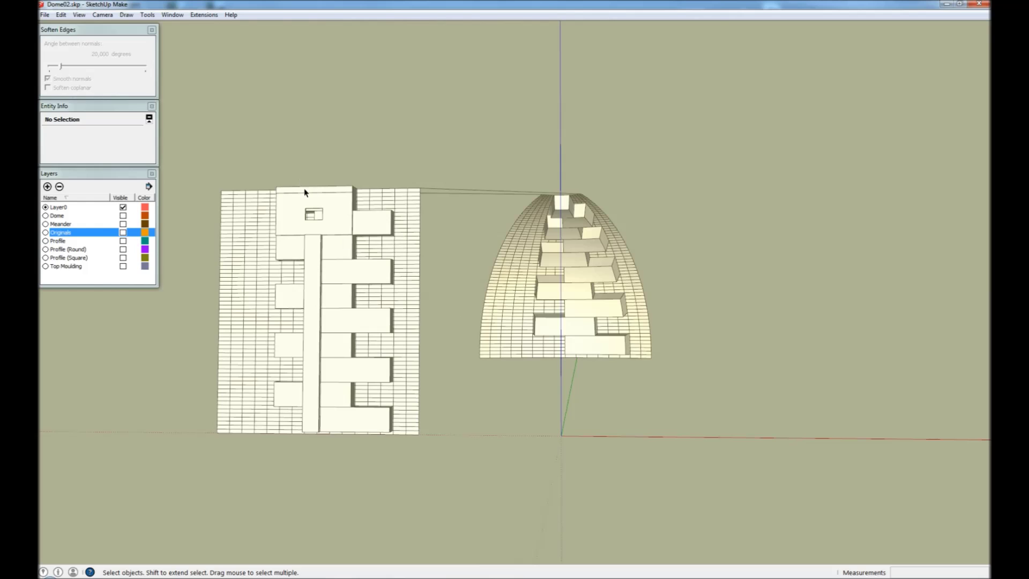
Step: Delete the facade's top box with the small window and its vertical strip
{"action": "left_click", "coordinate": [284, 212]}
{"action": "key", "text": "Delete"}
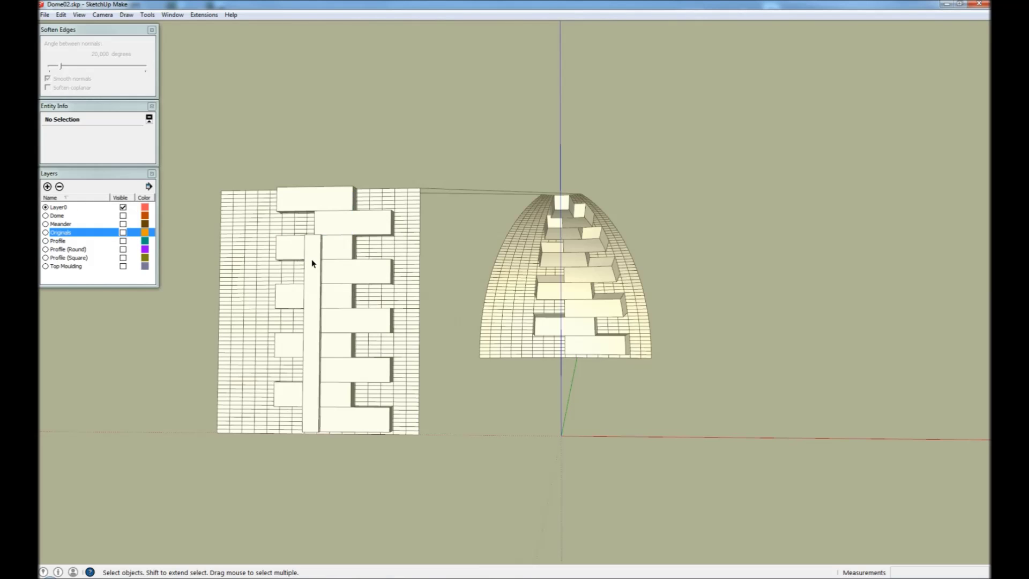
{"action": "left_click", "coordinate": [312, 263]}
{"action": "key", "text": "Delete"}
{"action": "middle_click_drag", "start_coordinate": [355, 285], "coordinate": [361, 358]}
{"action": "scroll", "coordinate": [362, 357], "scroll_direction": "up", "scroll_amount": 4}
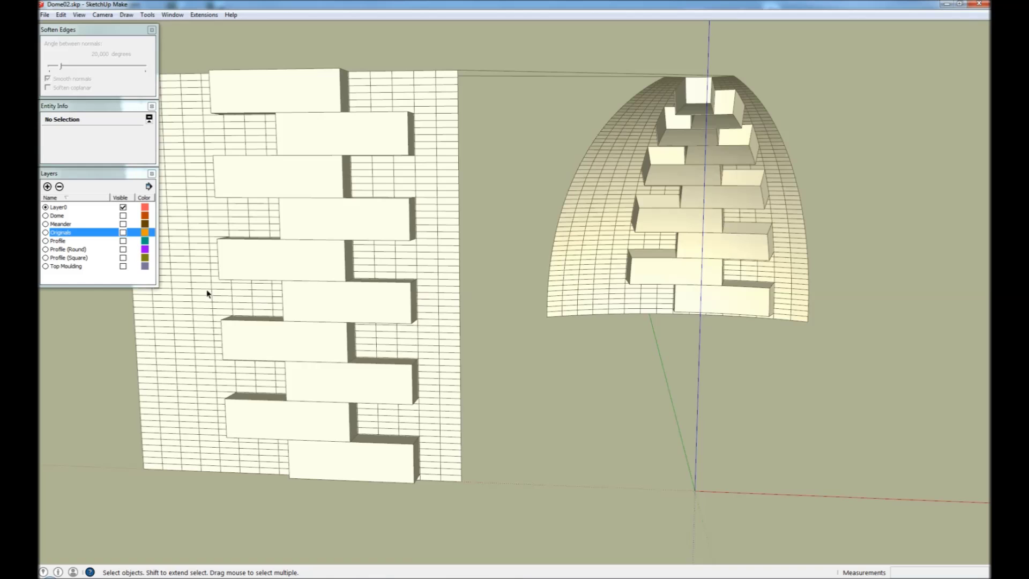
Step: Show the Profile (Round) layer and Flowify the cylinder with the facade-and-dome group
{"action": "left_click", "coordinate": [123, 249]}
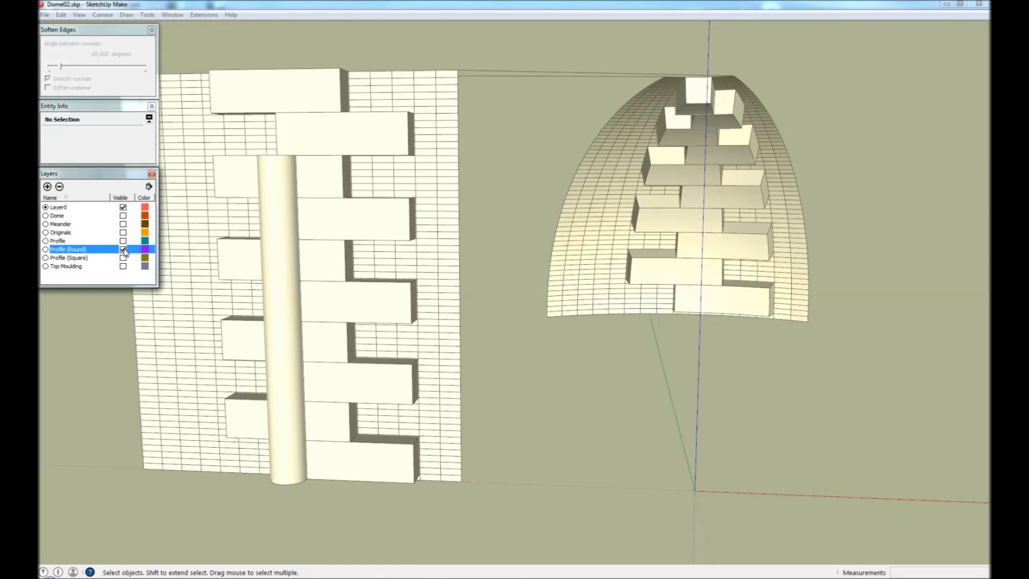
{"action": "middle_click_drag", "start_coordinate": [278, 315], "coordinate": [298, 367]}
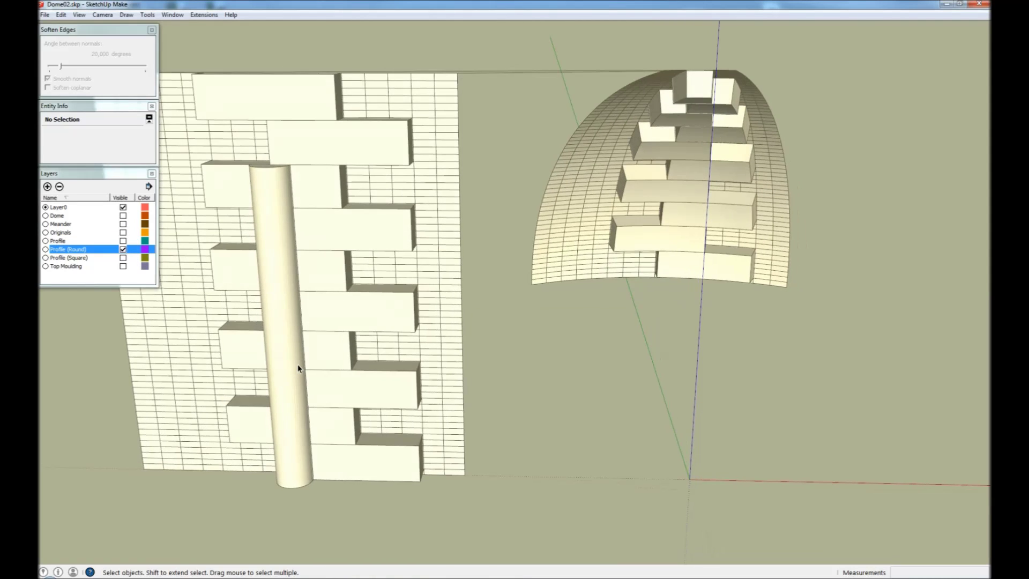
{"action": "left_click", "coordinate": [298, 364]}
{"action": "left_click", "coordinate": [428, 356], "text": "shift"}
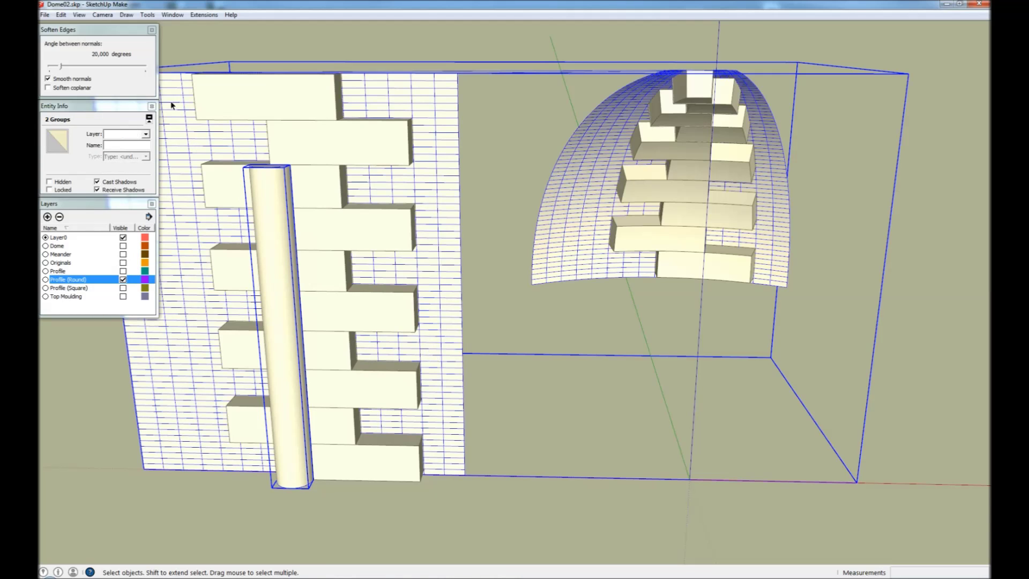
{"action": "left_click", "coordinate": [203, 14]}
{"action": "mouse_move", "coordinate": [218, 30]}
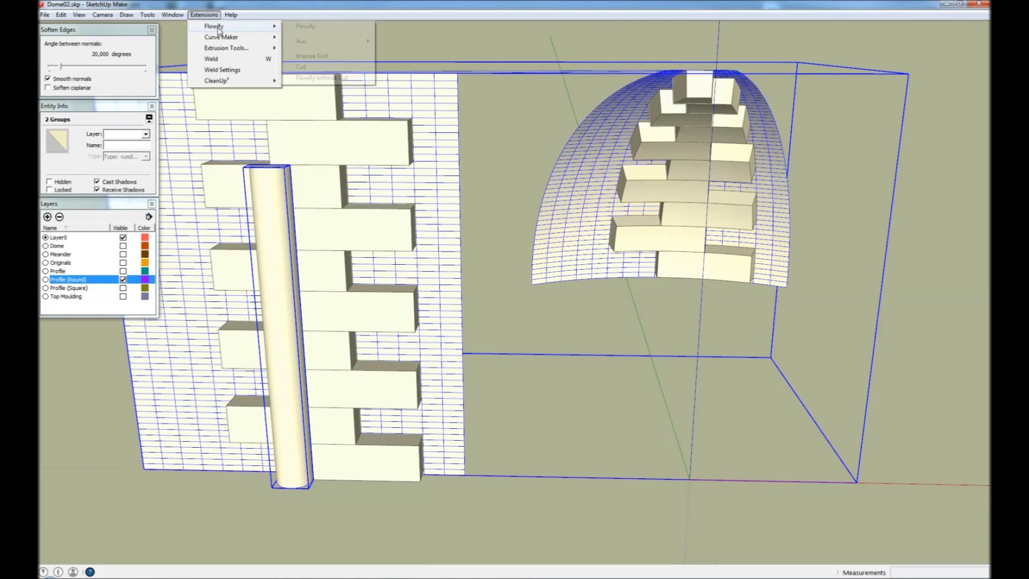
{"action": "left_click", "coordinate": [292, 28]}
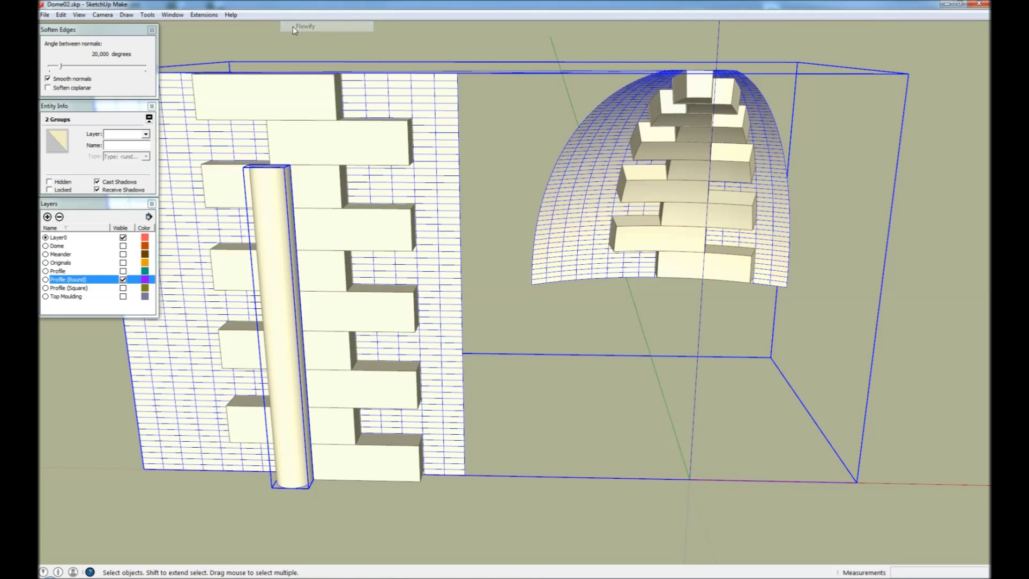
{"action": "left_click", "coordinate": [771, 415]}
{"action": "middle_click_drag", "start_coordinate": [779, 416], "coordinate": [734, 222]}
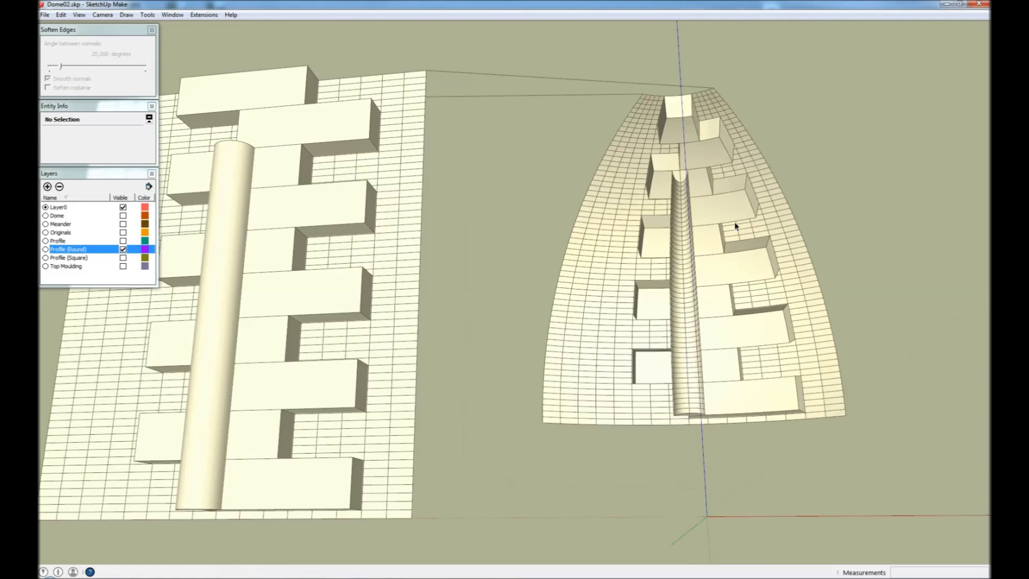
{"action": "scroll", "coordinate": [718, 395], "scroll_direction": "up", "scroll_amount": 10}
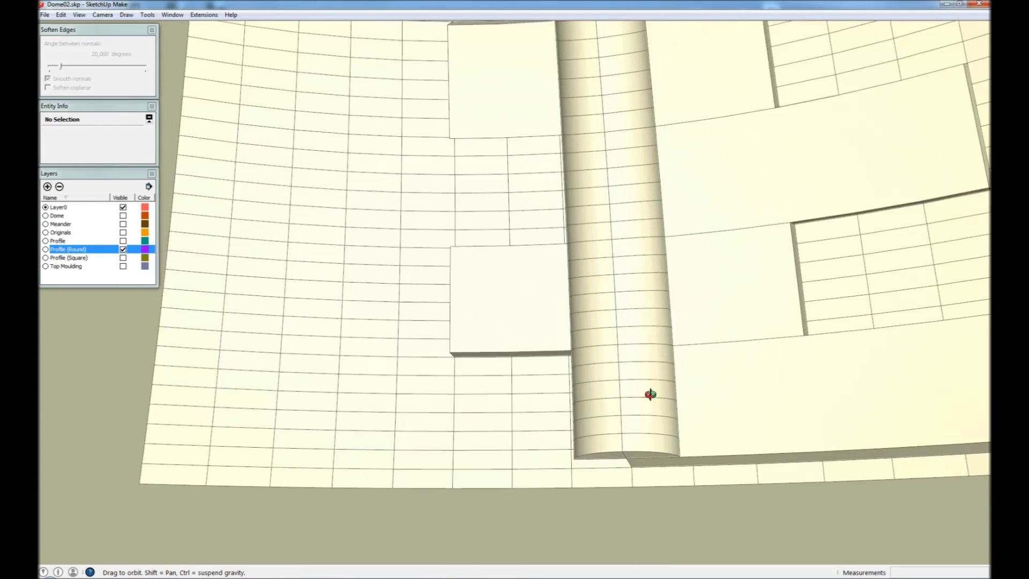
{"action": "middle_click_drag", "start_coordinate": [649, 394], "coordinate": [654, 291]}
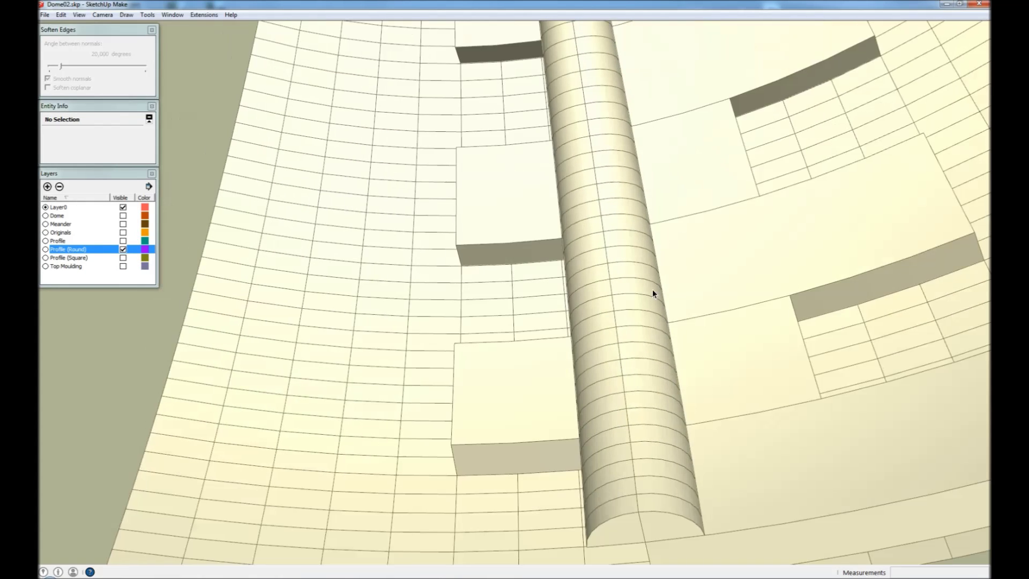
{"action": "scroll", "coordinate": [666, 487], "scroll_direction": "down", "scroll_amount": 3}
{"action": "scroll", "coordinate": [629, 454], "scroll_direction": "up", "scroll_amount": 5}
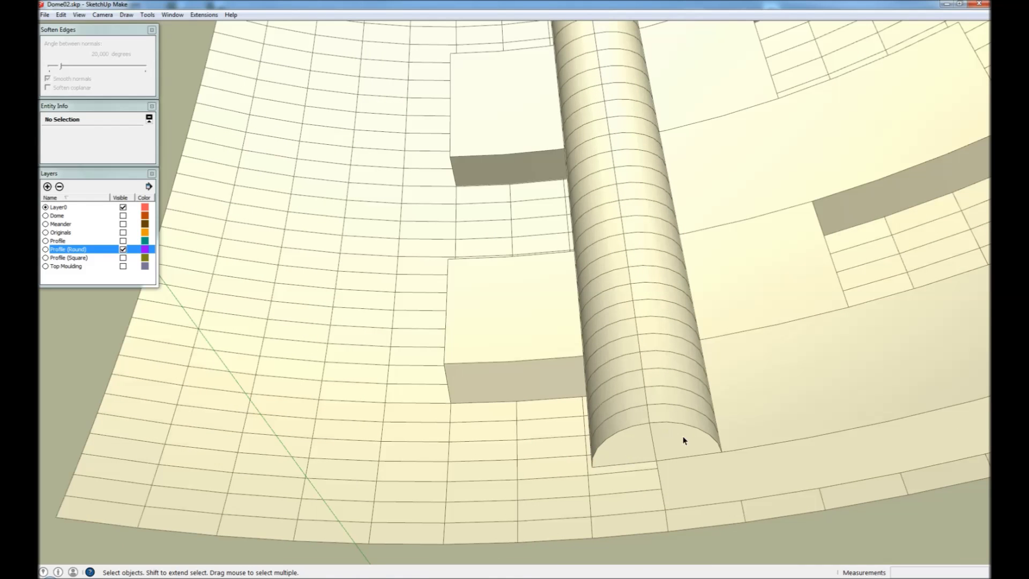
{"action": "key", "text": "l"}
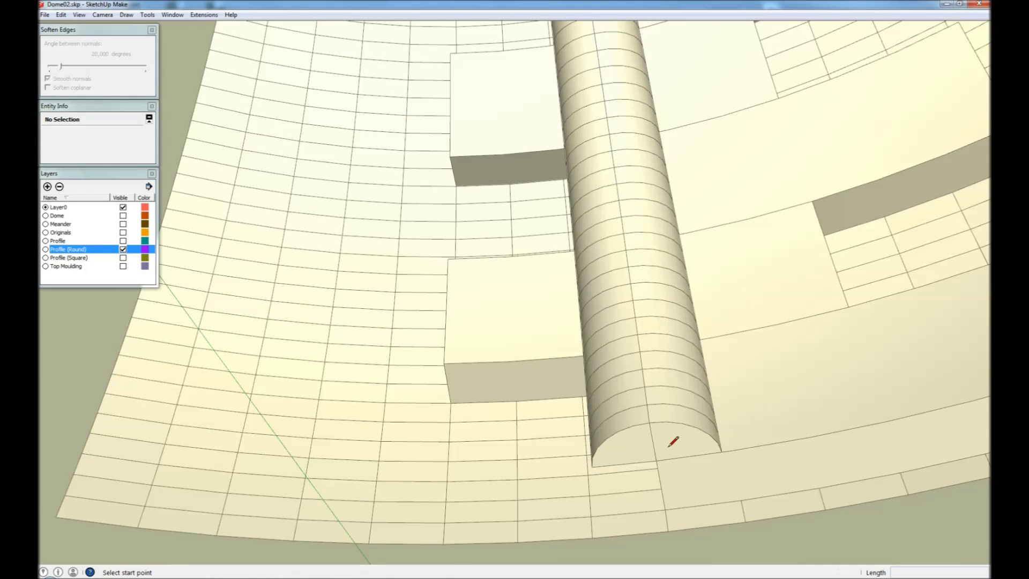
{"action": "left_click", "coordinate": [656, 461]}
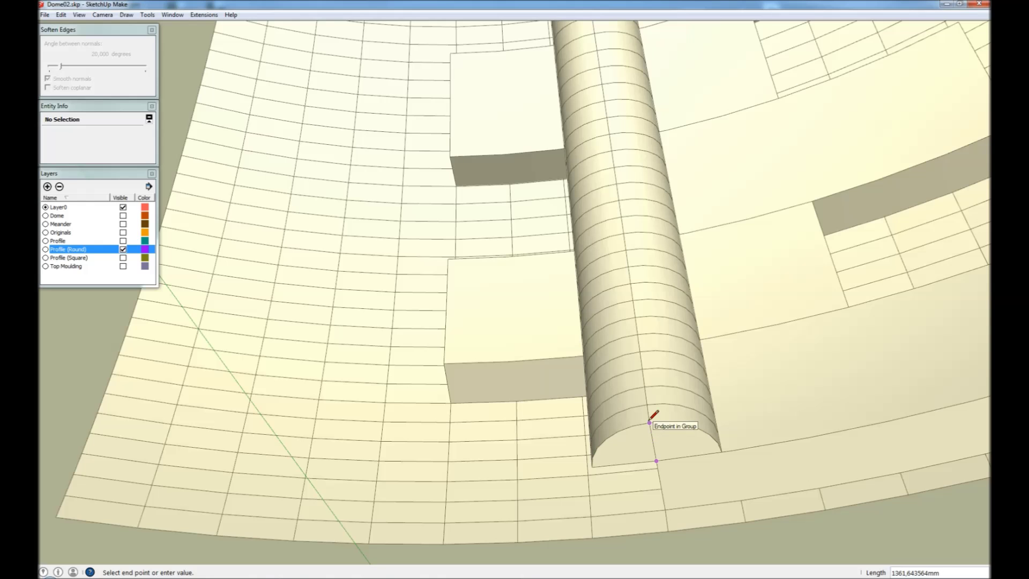
{"action": "key", "text": "space"}
{"action": "middle_click_drag", "start_coordinate": [651, 414], "coordinate": [657, 499]}
{"action": "scroll", "coordinate": [657, 499], "scroll_direction": "down", "scroll_amount": 4}
{"action": "middle_click_drag", "start_coordinate": [666, 260], "coordinate": [698, 503]}
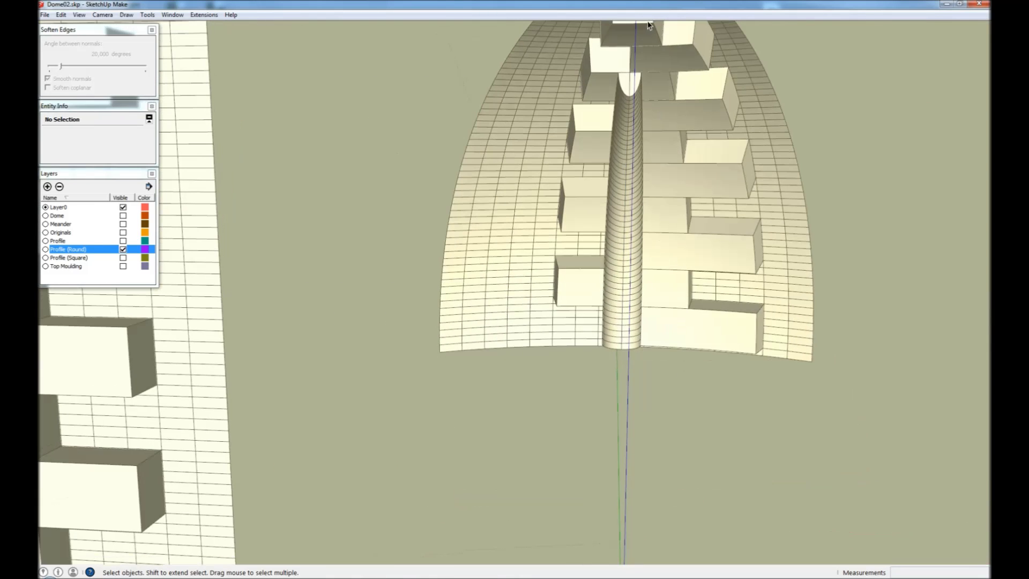
{"action": "scroll", "coordinate": [626, 47], "scroll_direction": "up", "scroll_amount": 3}
{"action": "scroll", "coordinate": [655, 85], "scroll_direction": "up", "scroll_amount": 5}
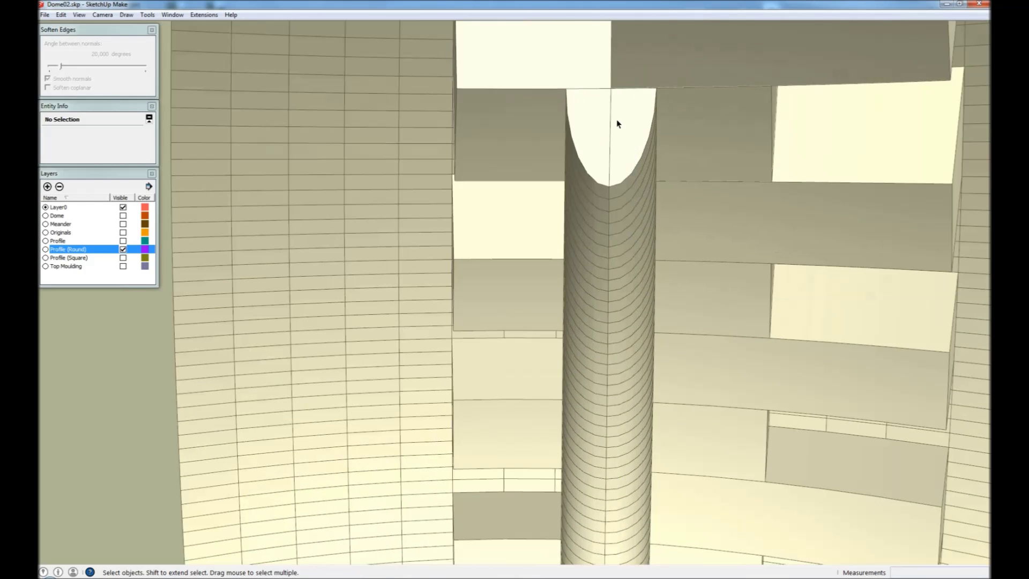
{"action": "scroll", "coordinate": [598, 123], "scroll_direction": "down", "scroll_amount": 7}
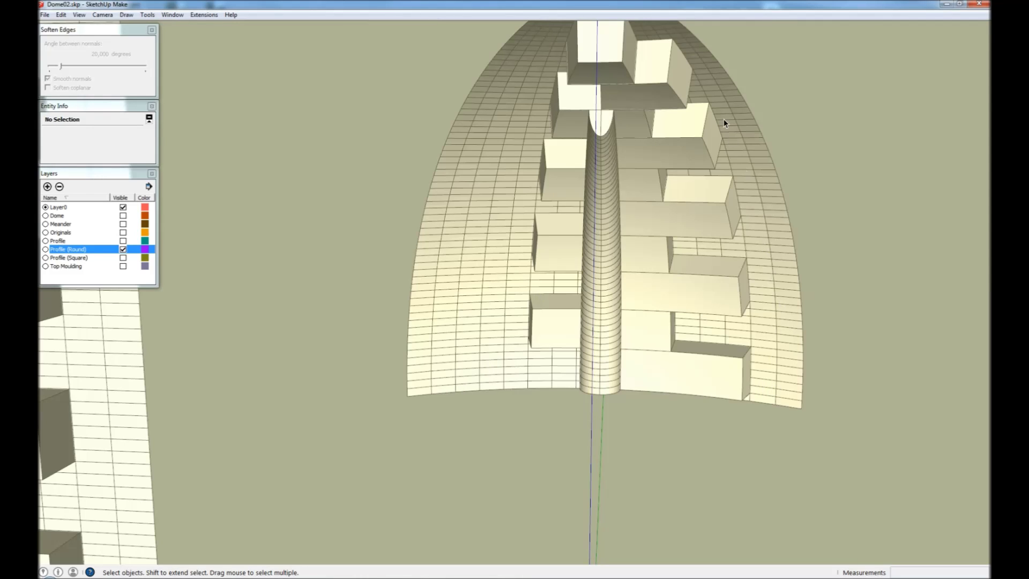
{"action": "middle_click_drag", "start_coordinate": [664, 167], "coordinate": [558, 173]}
{"action": "scroll", "coordinate": [630, 175], "scroll_direction": "up", "scroll_amount": 5}
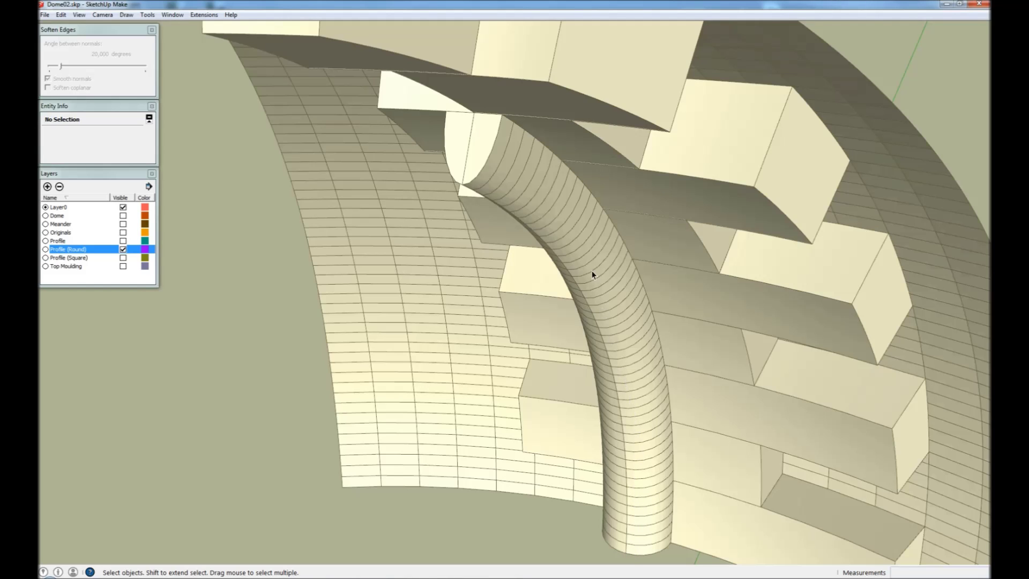
{"action": "middle_click_drag", "start_coordinate": [475, 157], "coordinate": [581, 186]}
{"action": "key", "text": "c"}
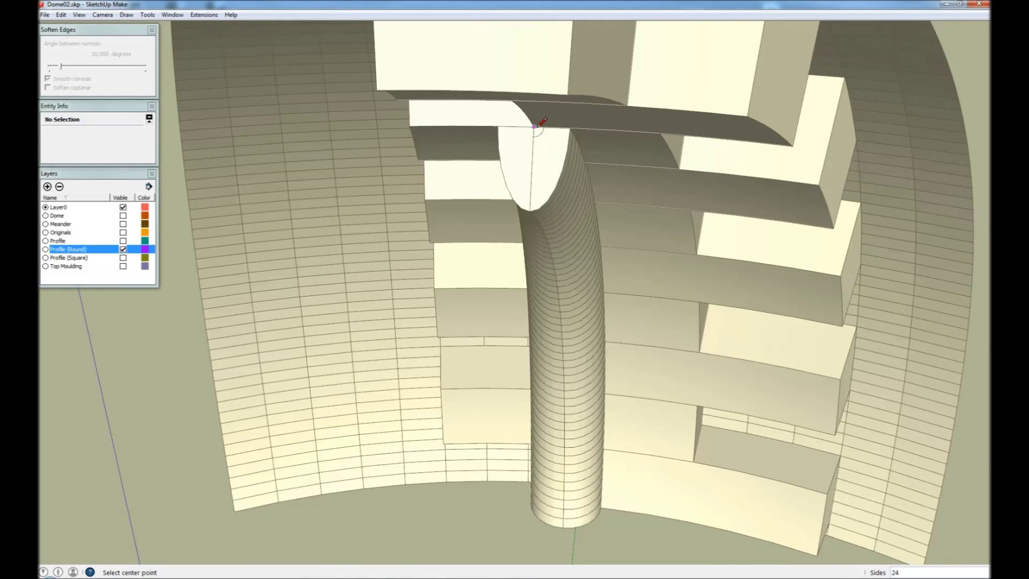
{"action": "left_click", "coordinate": [541, 134]}
{"action": "left_click", "coordinate": [509, 115]}
{"action": "key", "text": "space"}
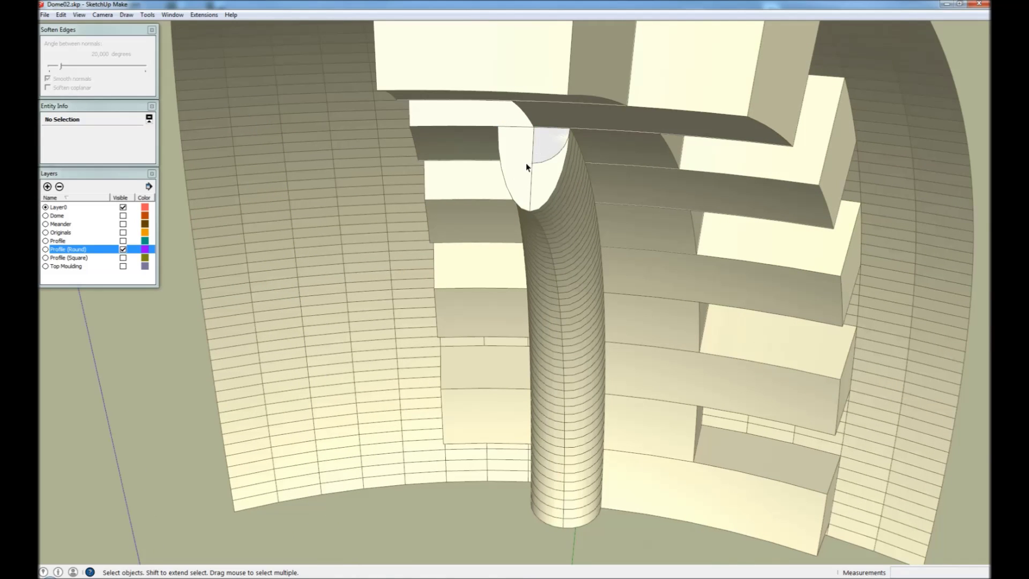
{"action": "left_click", "coordinate": [545, 154]}
{"action": "key", "text": "Delete"}
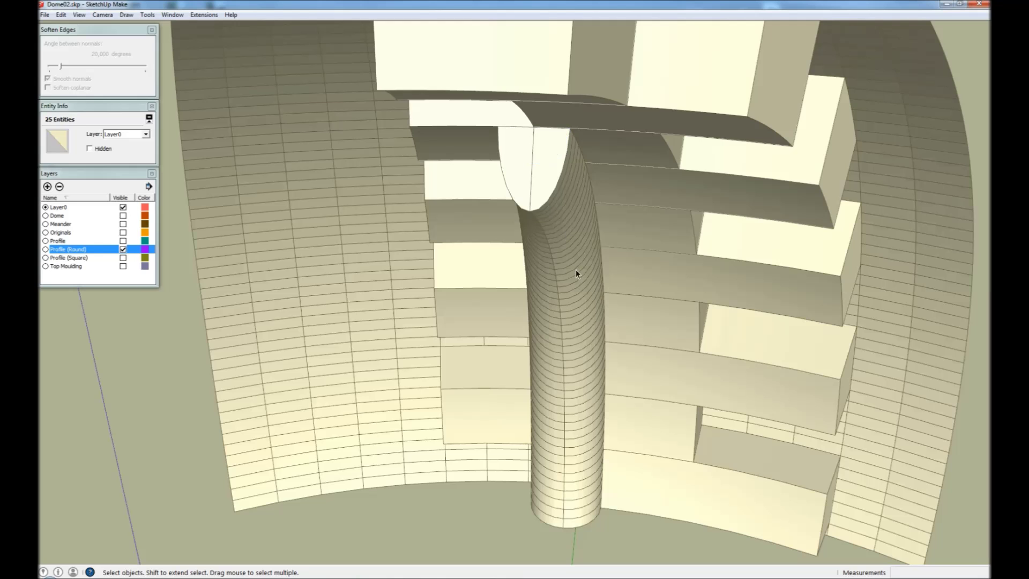
{"action": "middle_click_drag", "start_coordinate": [575, 269], "coordinate": [509, 276]}
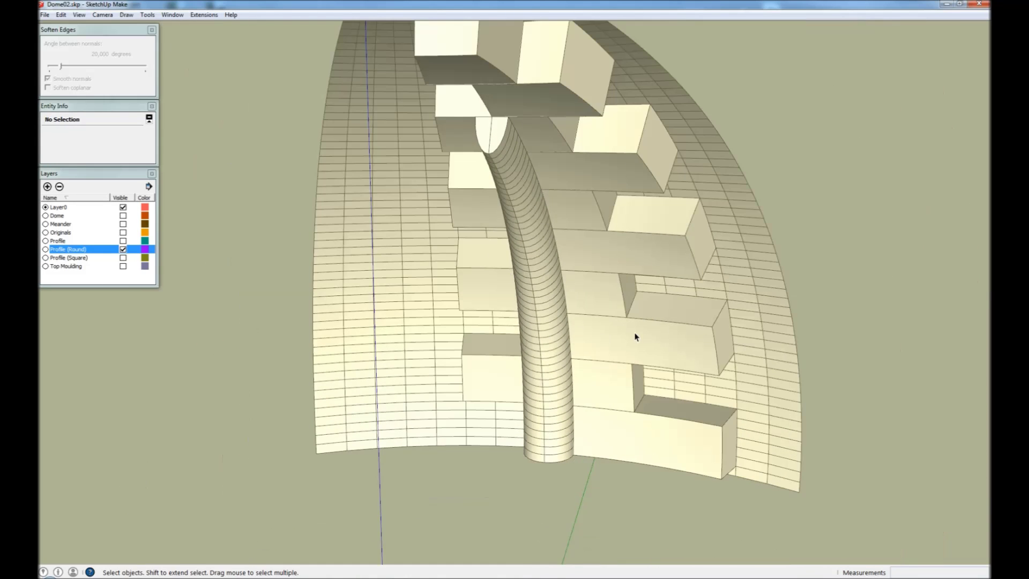
{"action": "middle_click_drag", "start_coordinate": [635, 337], "coordinate": [635, 231]}
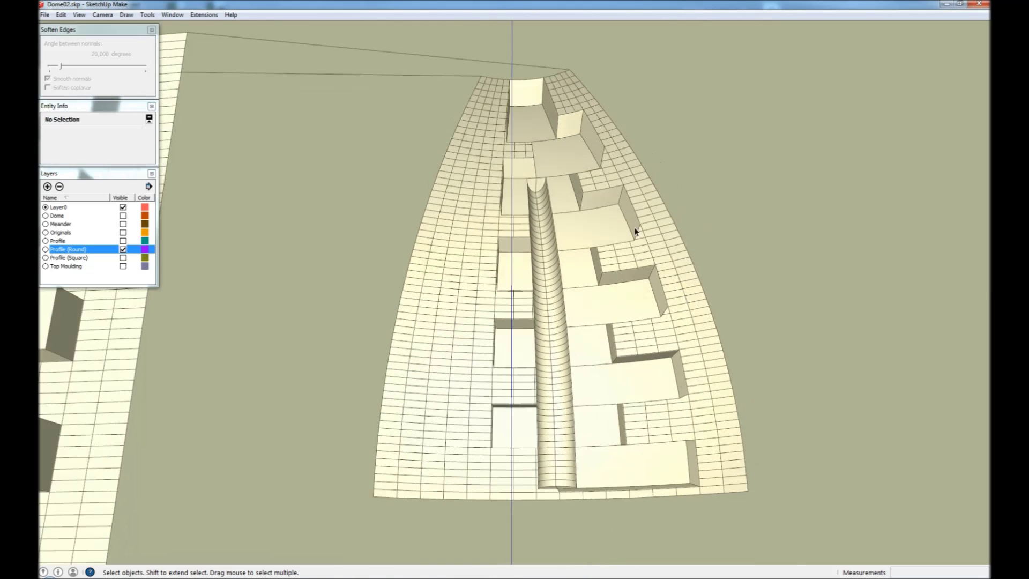
{"action": "scroll", "coordinate": [614, 147], "scroll_direction": "up", "scroll_amount": 3}
{"action": "scroll", "coordinate": [611, 149], "scroll_direction": "up", "scroll_amount": 2}
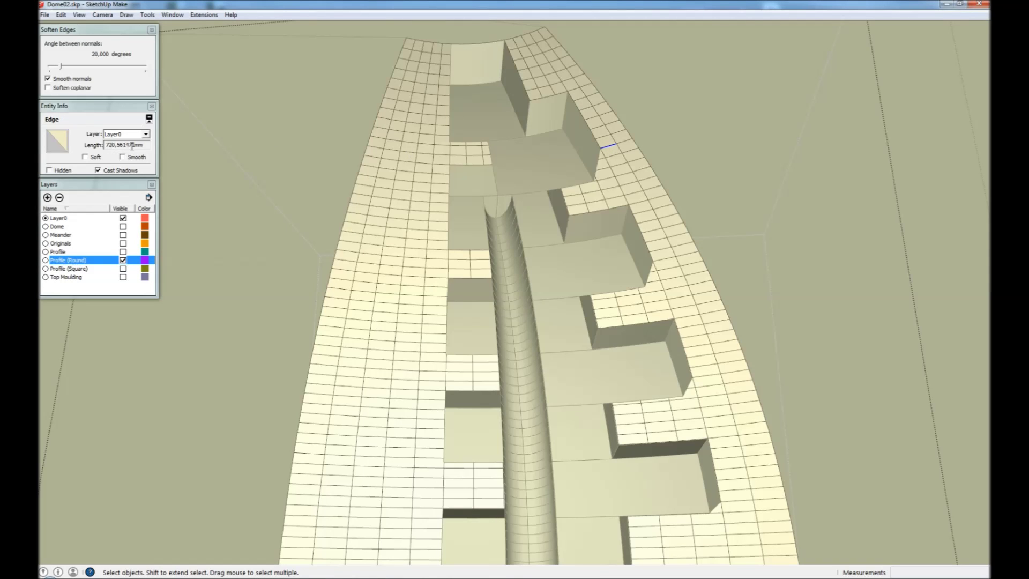
{"action": "scroll", "coordinate": [448, 223], "scroll_direction": "down", "scroll_amount": 3}
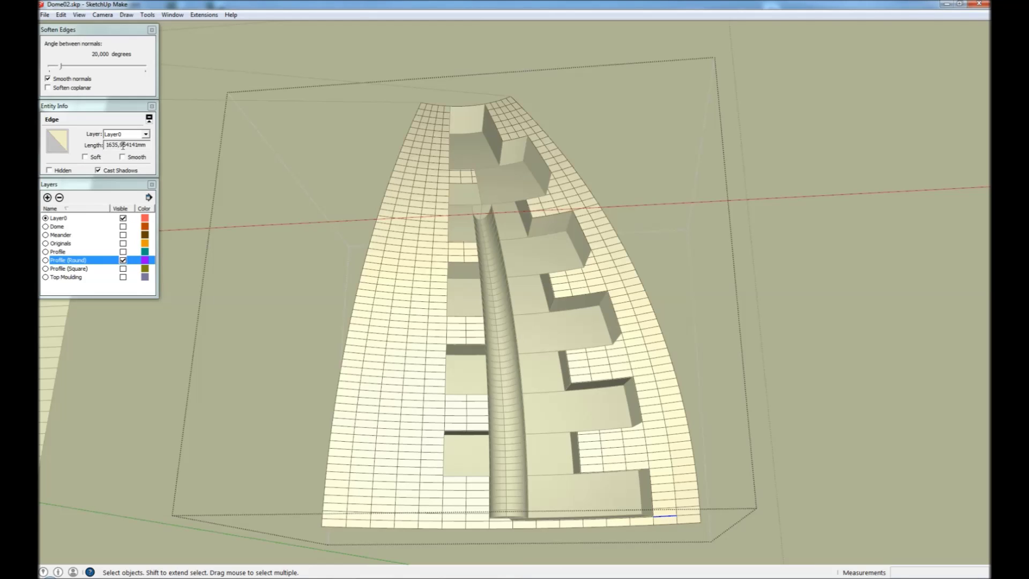
{"action": "left_click", "coordinate": [814, 199]}
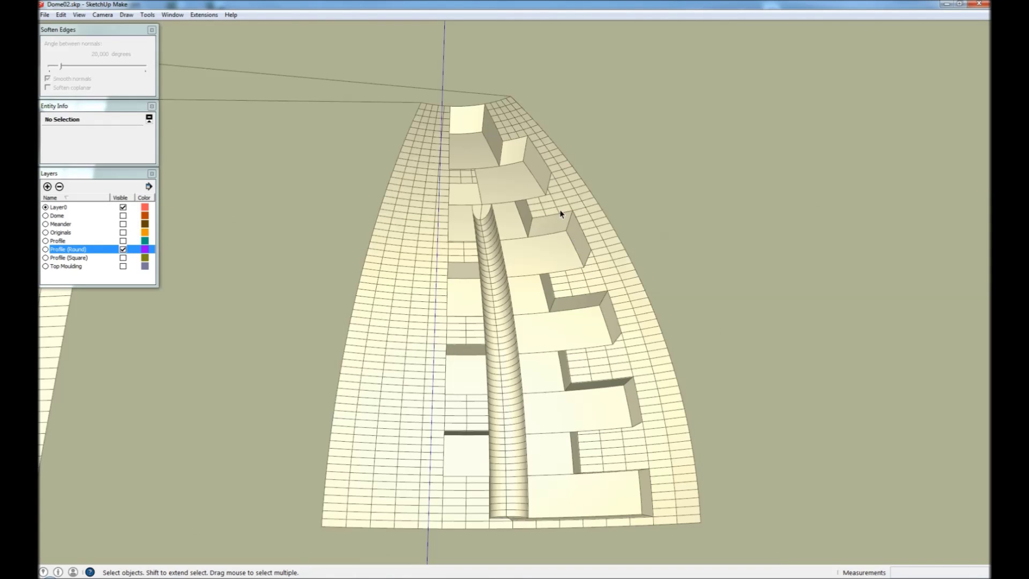
{"action": "left_click", "coordinate": [493, 316]}
Step: Delete the curved round rib from the dome section
{"action": "middle_click_drag", "start_coordinate": [543, 312], "coordinate": [551, 354]}
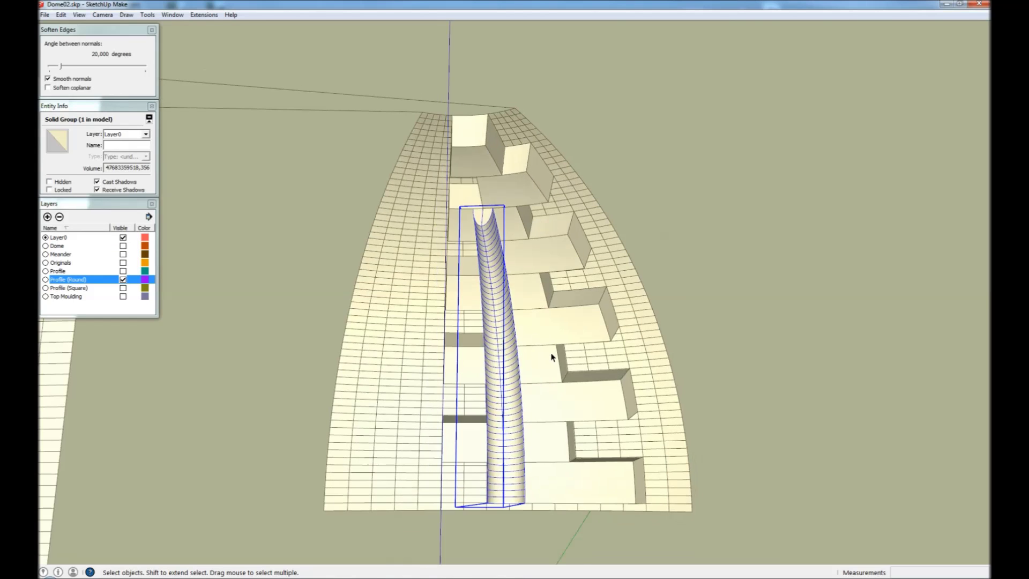
{"action": "key", "text": "Delete"}
{"action": "scroll", "coordinate": [604, 381], "scroll_direction": "down", "scroll_amount": 4}
{"action": "scroll", "coordinate": [603, 381], "scroll_direction": "down", "scroll_amount": 4}
Step: Scale the straight column's top face to 0.67, then reselect the column group
{"action": "middle_click_drag", "start_coordinate": [404, 329], "coordinate": [452, 549]}
{"action": "scroll", "coordinate": [380, 336], "scroll_direction": "down", "scroll_amount": 1}
{"action": "scroll", "coordinate": [373, 329], "scroll_direction": "up", "scroll_amount": 5}
{"action": "scroll", "coordinate": [374, 328], "scroll_direction": "up", "scroll_amount": 3}
{"action": "middle_click_drag", "start_coordinate": [389, 321], "coordinate": [398, 335]}
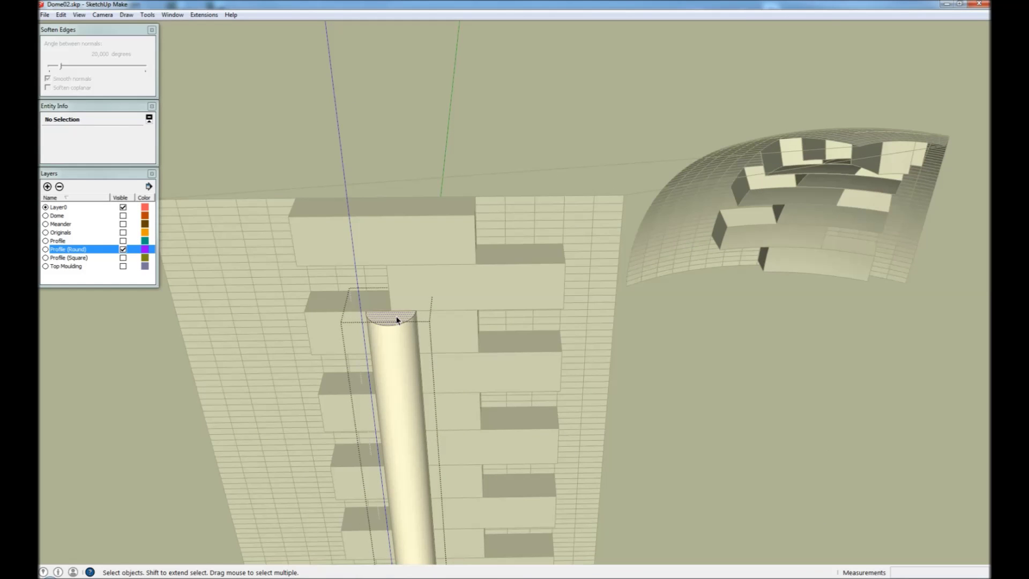
{"action": "left_click", "coordinate": [394, 319]}
{"action": "key", "text": "s"}
{"action": "left_click_drag", "start_coordinate": [389, 325], "coordinate": [396, 322]}
{"action": "key", "text": "space"}
{"action": "left_click", "coordinate": [844, 385]}
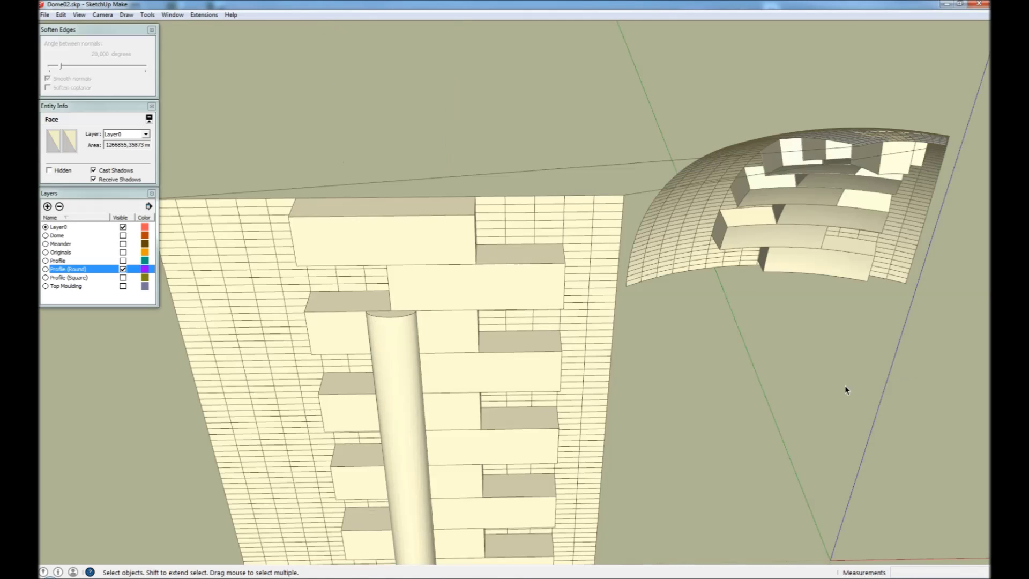
{"action": "left_click", "coordinate": [393, 390]}
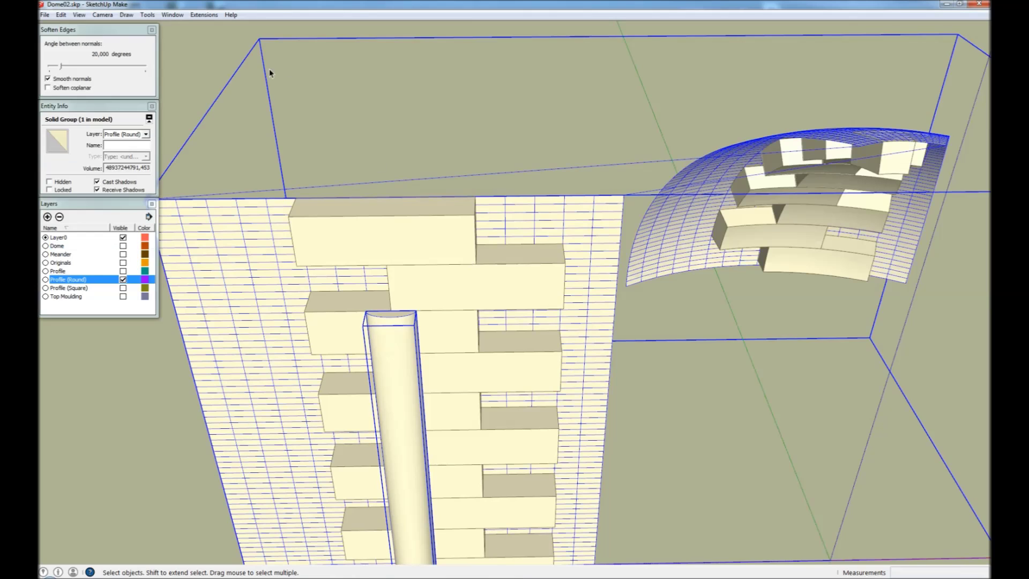
Step: Flowify the tapered column onto the dome section and inspect the curved rib
{"action": "left_click", "coordinate": [204, 15]}
{"action": "mouse_move", "coordinate": [224, 26]}
{"action": "left_click", "coordinate": [296, 27]}
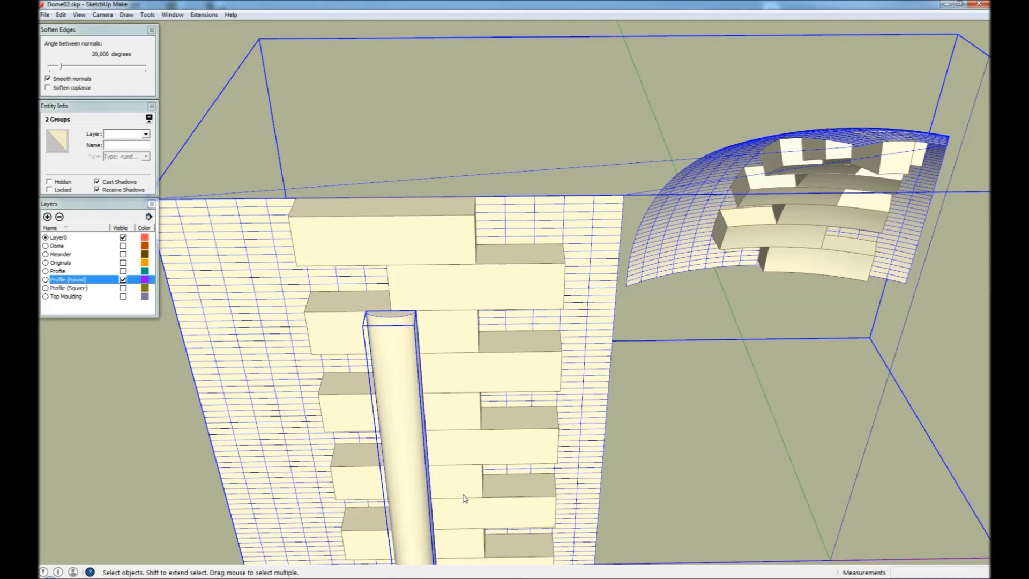
{"action": "middle_click_drag", "start_coordinate": [462, 494], "coordinate": [395, 408]}
{"action": "scroll", "coordinate": [395, 408], "scroll_direction": "down", "scroll_amount": 3}
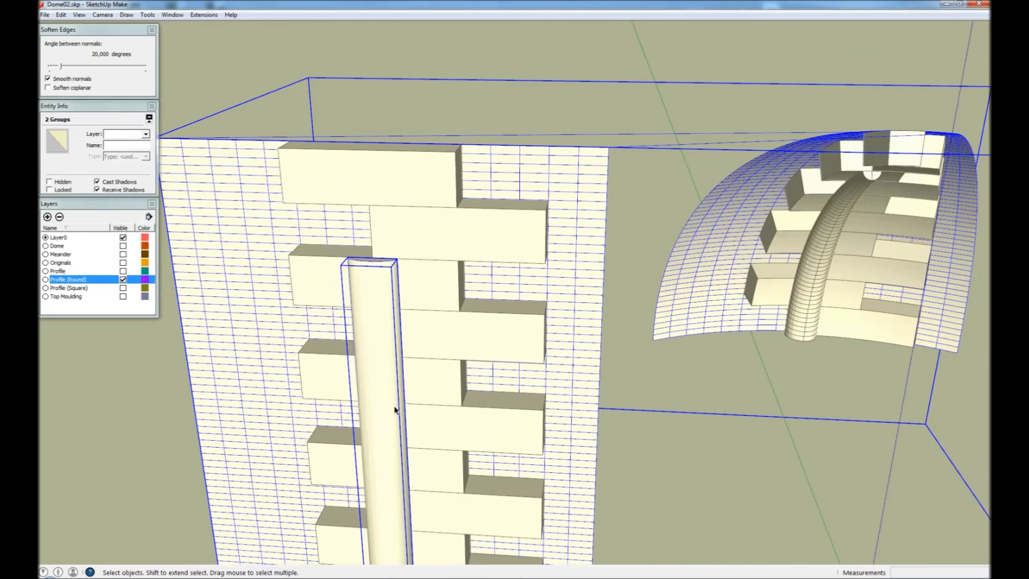
{"action": "scroll", "coordinate": [774, 211], "scroll_direction": "up", "scroll_amount": 5}
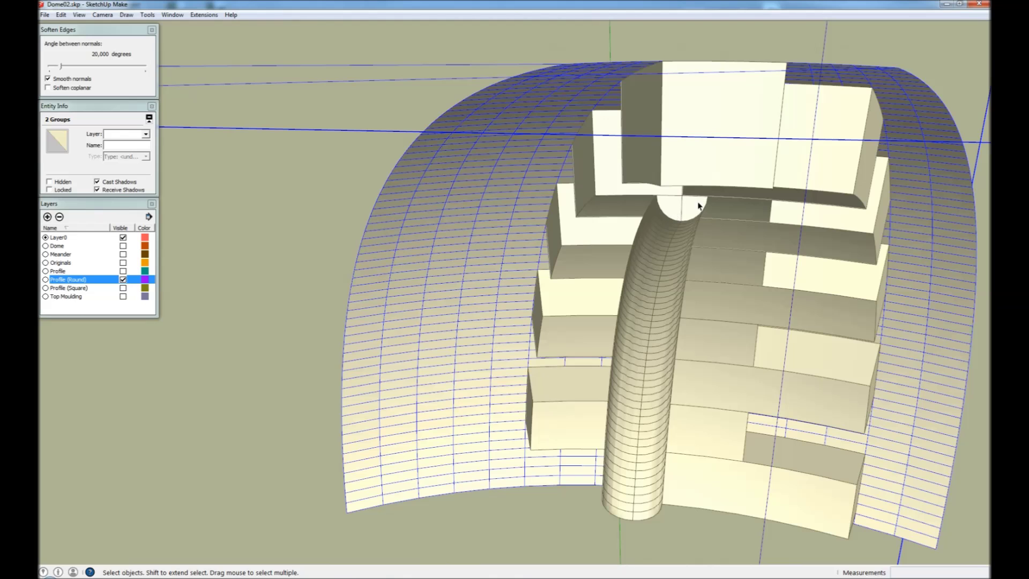
{"action": "middle_click_drag", "start_coordinate": [700, 436], "coordinate": [686, 418]}
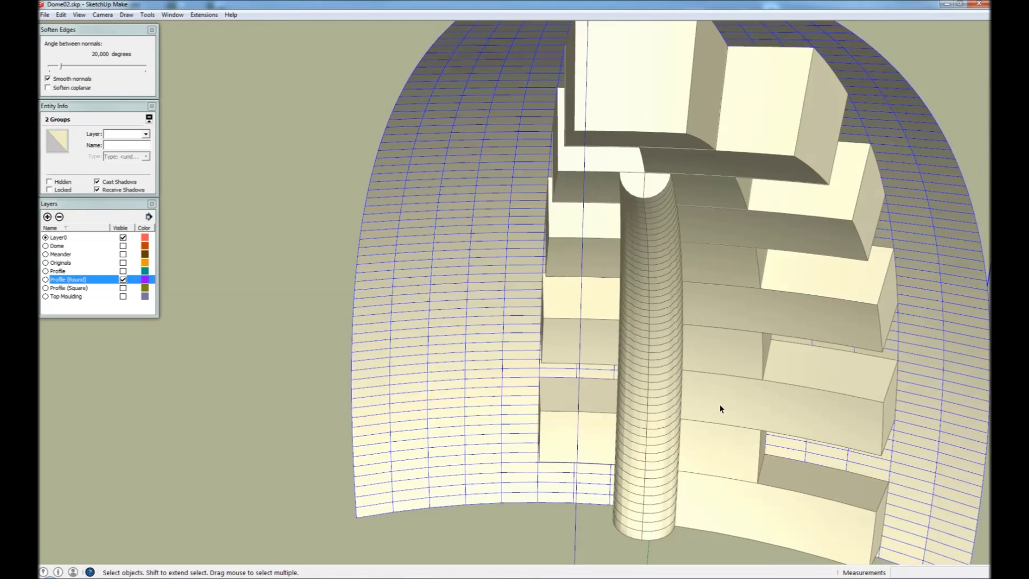
{"action": "scroll", "coordinate": [713, 379], "scroll_direction": "up", "scroll_amount": 4}
{"action": "scroll", "coordinate": [713, 375], "scroll_direction": "up", "scroll_amount": 3}
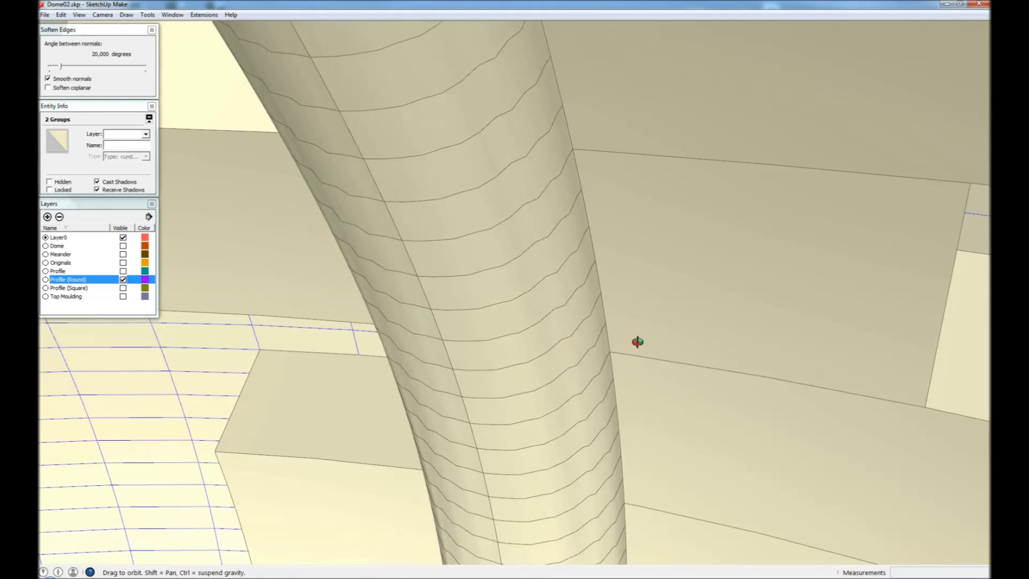
Step: Turn on hidden geometry to see the flowed rib's mesh
{"action": "key", "text": "space"}
{"action": "scroll", "coordinate": [603, 213], "scroll_direction": "up", "scroll_amount": 3}
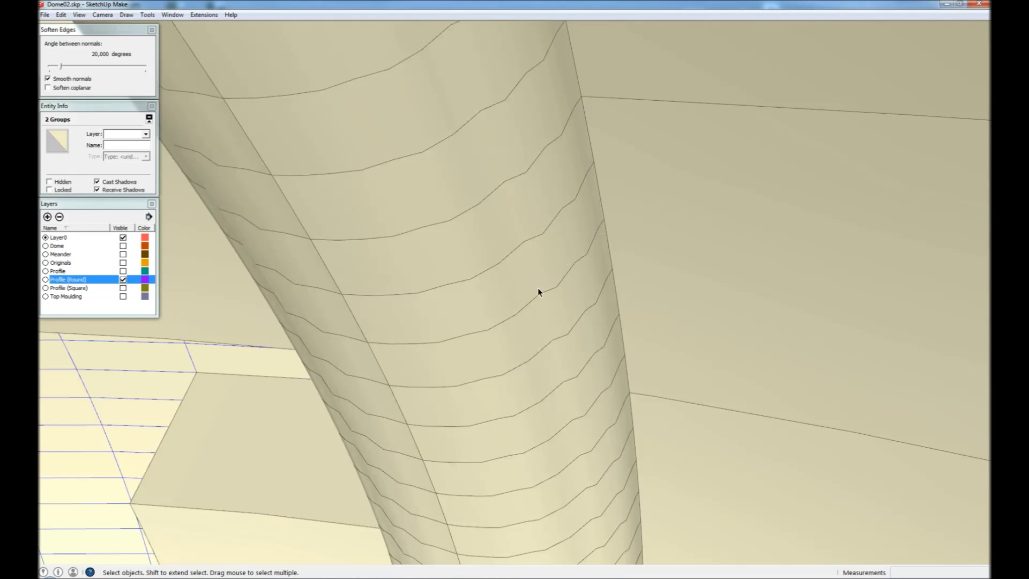
{"action": "key", "text": "alt+h"}
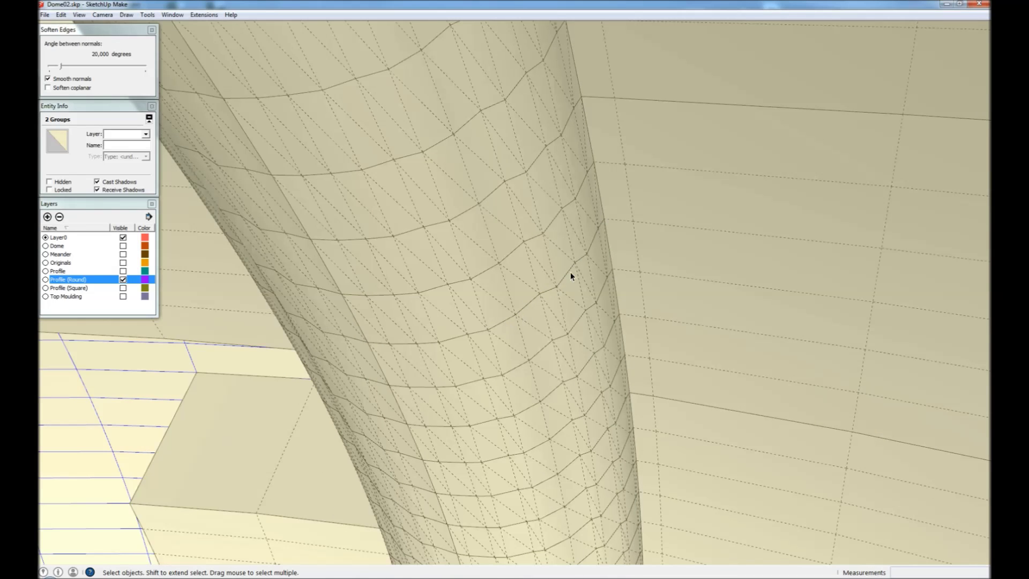
{"action": "scroll", "coordinate": [644, 204], "scroll_direction": "down", "scroll_amount": 6}
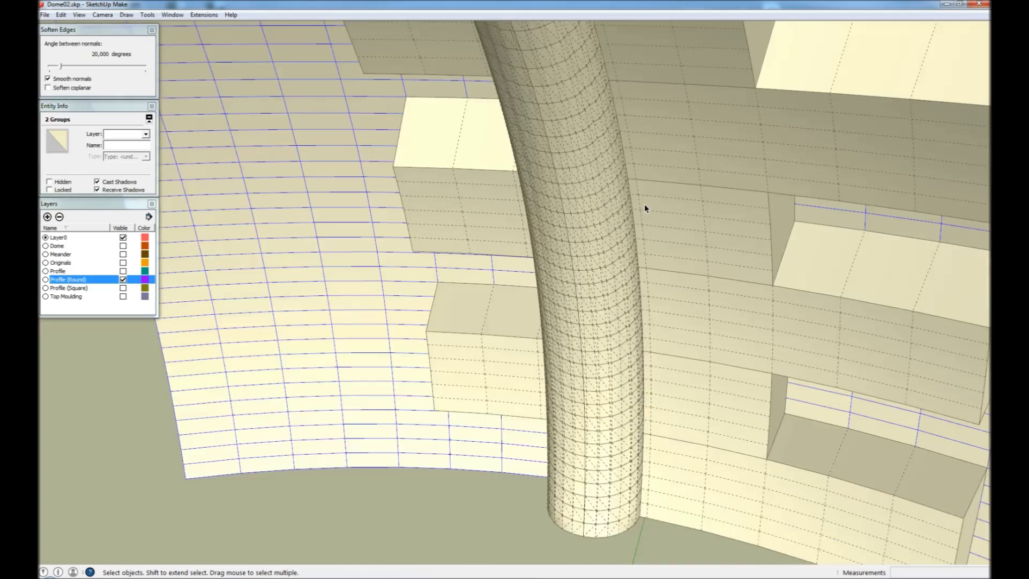
{"action": "scroll", "coordinate": [644, 204], "scroll_direction": "down", "scroll_amount": 5}
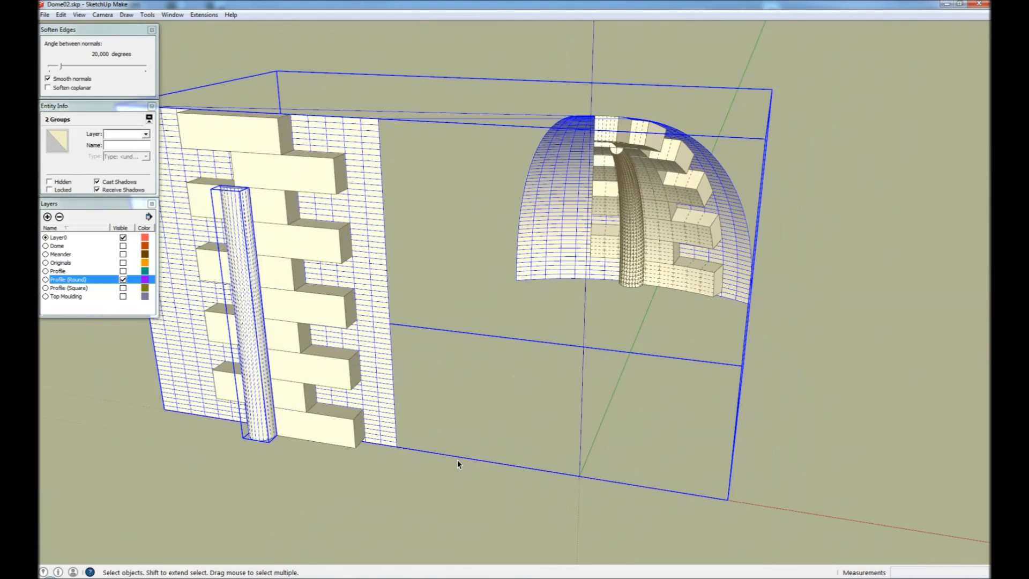
Step: Draw a ground rectangle, group it, and raise it to wall height
{"action": "left_click", "coordinate": [457, 460]}
{"action": "key", "text": "r"}
{"action": "left_click", "coordinate": [420, 518]}
{"action": "left_click", "coordinate": [653, 429]}
{"action": "key", "text": "space"}
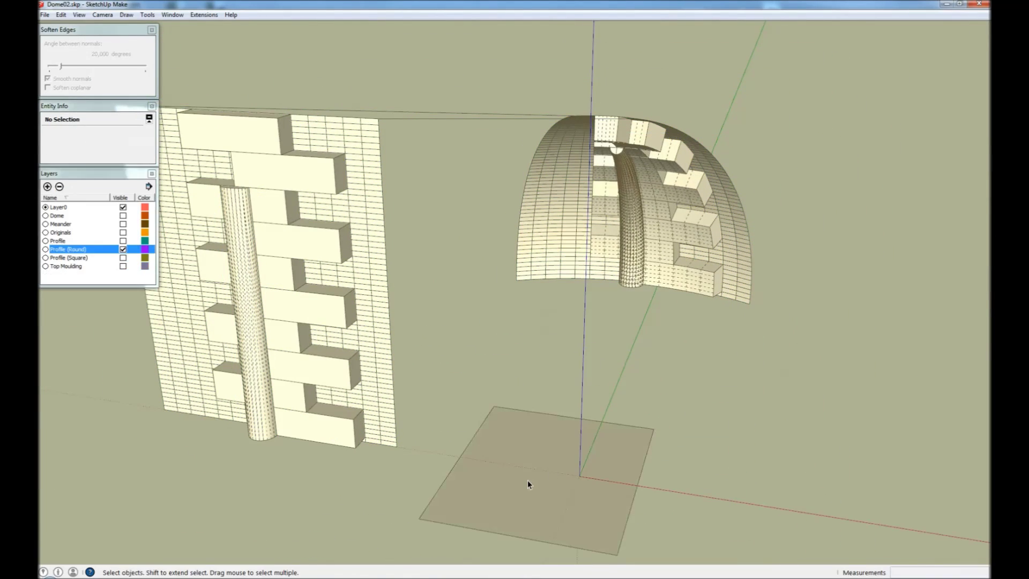
{"action": "double_click", "coordinate": [527, 480]}
{"action": "key", "text": "g"}
{"action": "key", "text": "m"}
{"action": "left_click", "coordinate": [540, 488]}
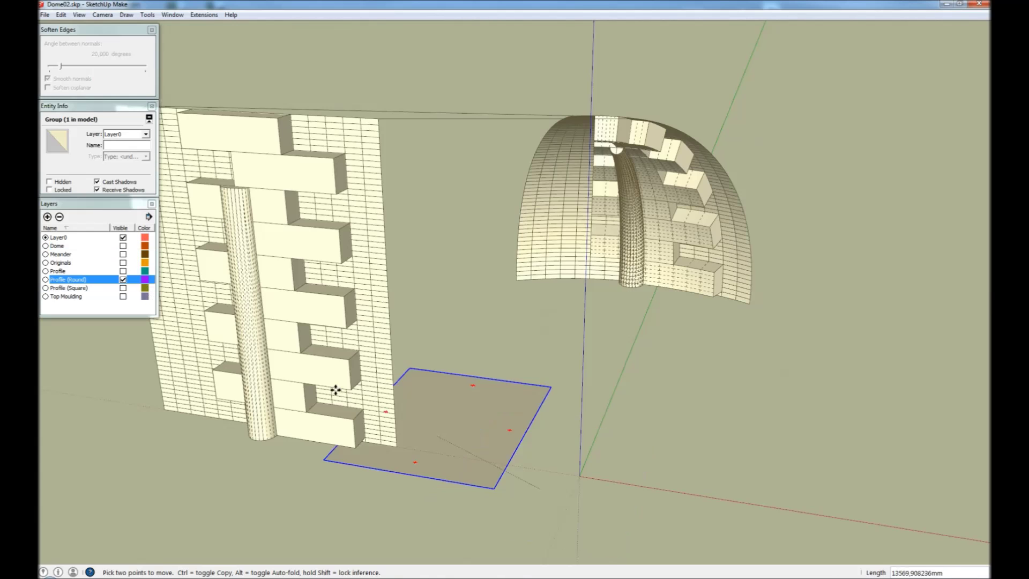
{"action": "left_click_drag", "start_coordinate": [335, 389], "coordinate": [299, 351]}
{"action": "key", "text": "space"}
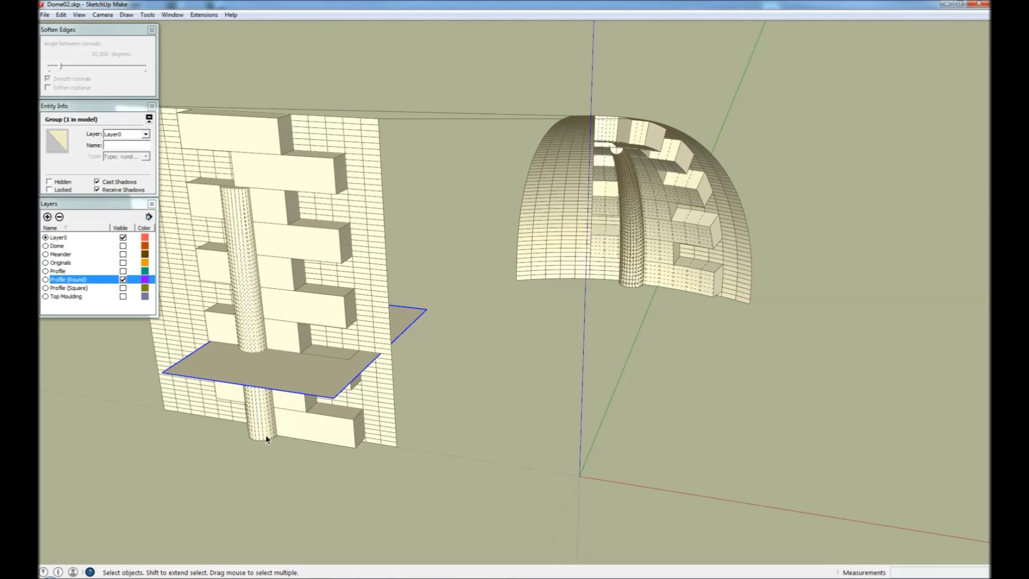
Step: Undo the rectangle and the bent column on the dome, then close the column group
{"action": "middle_click_drag", "start_coordinate": [272, 276], "coordinate": [397, 451]}
{"action": "scroll", "coordinate": [235, 398], "scroll_direction": "up", "scroll_amount": 8}
{"action": "scroll", "coordinate": [383, 367], "scroll_direction": "up", "scroll_amount": 5}
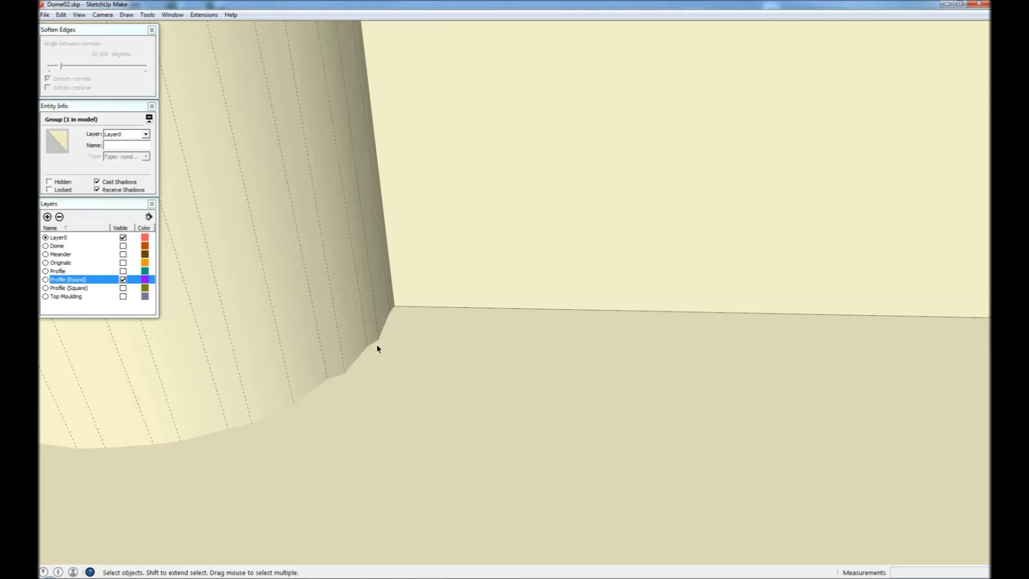
{"action": "scroll", "coordinate": [423, 370], "scroll_direction": "down", "scroll_amount": 10}
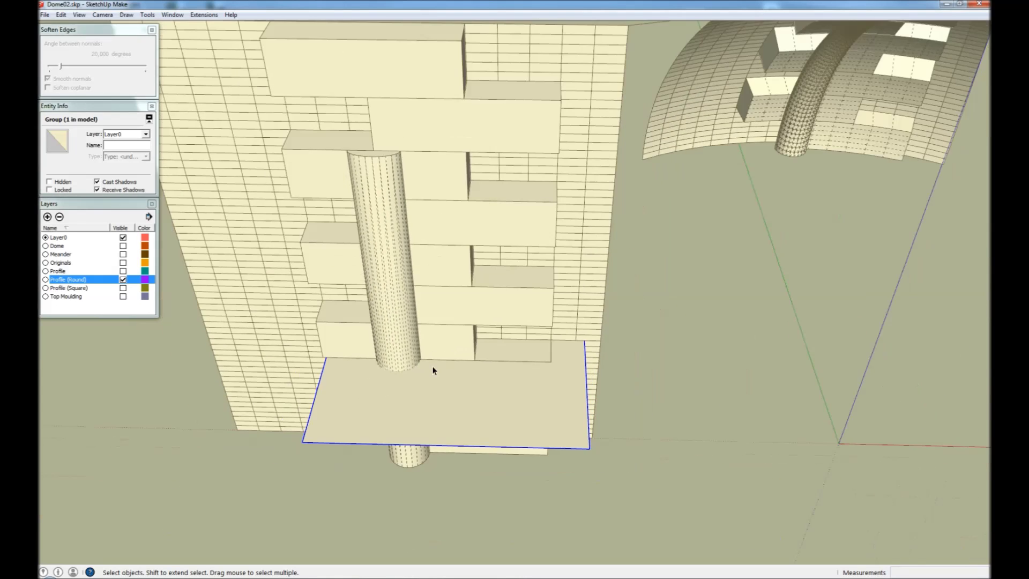
{"action": "mouse_move", "coordinate": [433, 370]}
{"action": "middle_mouse_down"}
{"action": "mouse_move", "coordinate": [395, 301]}
{"action": "mouse_move", "coordinate": [380, 299]}
{"action": "middle_mouse_up"}
{"action": "scroll", "coordinate": [413, 308], "scroll_direction": "up", "scroll_amount": 3}
{"action": "key", "text": "ctrl+z"}
{"action": "key", "text": "ctrl+z"}
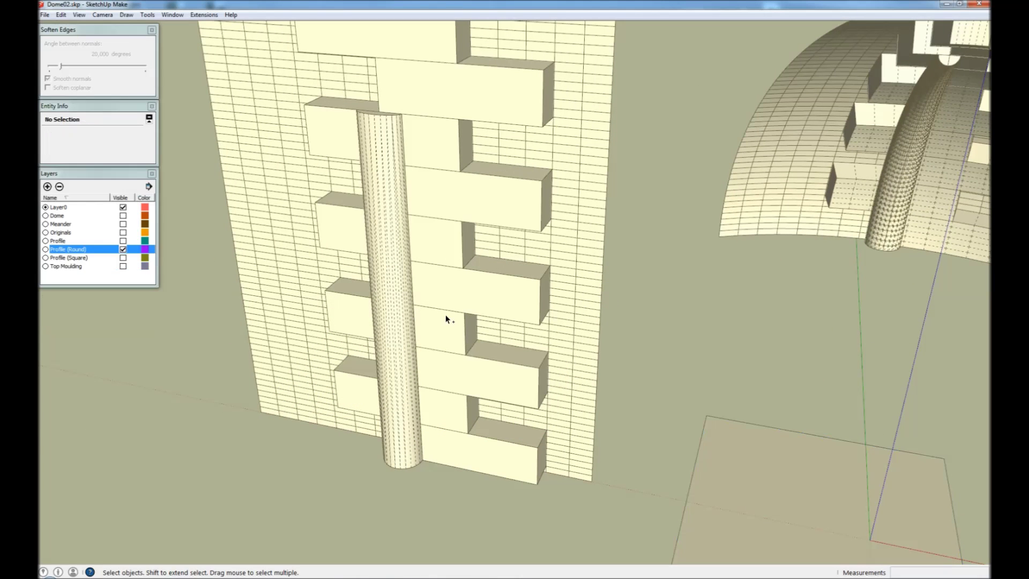
{"action": "key", "text": "ctrl+z"}
{"action": "key", "text": "ctrl+z"}
{"action": "key", "text": "ctrl+z"}
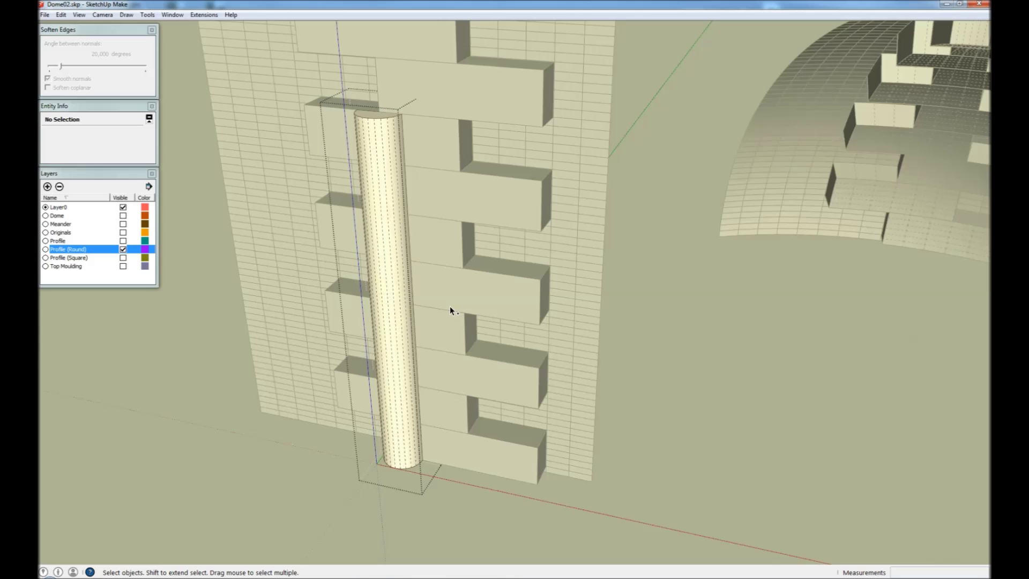
{"action": "left_click", "coordinate": [678, 348]}
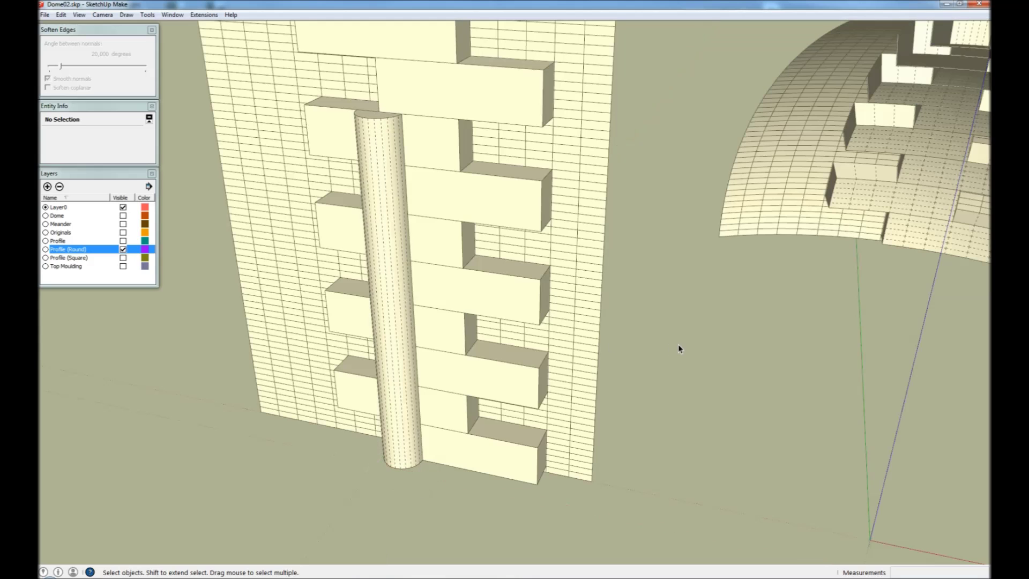
{"action": "left_click", "coordinate": [391, 337]}
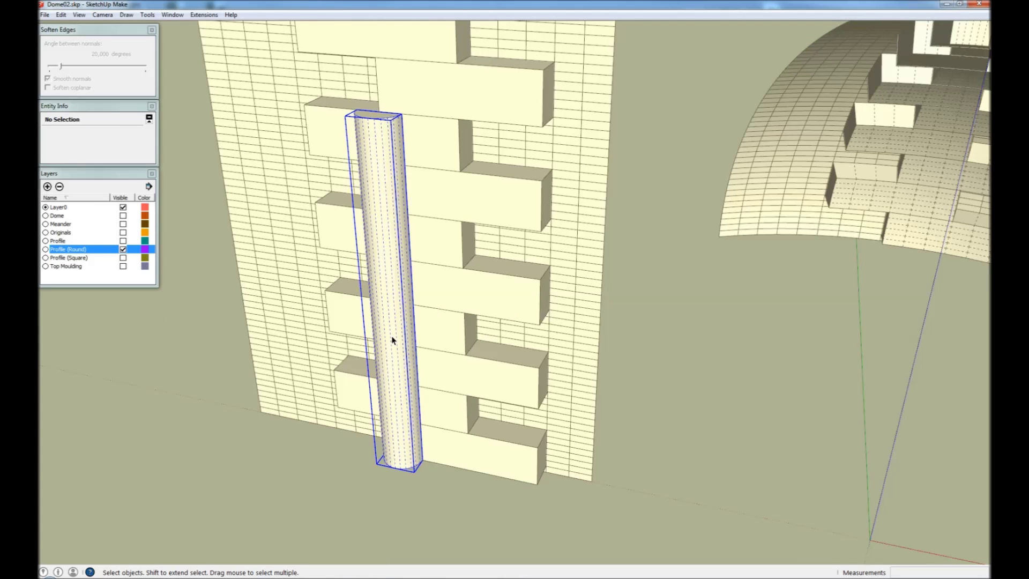
{"action": "left_click", "coordinate": [537, 330], "text": "shift"}
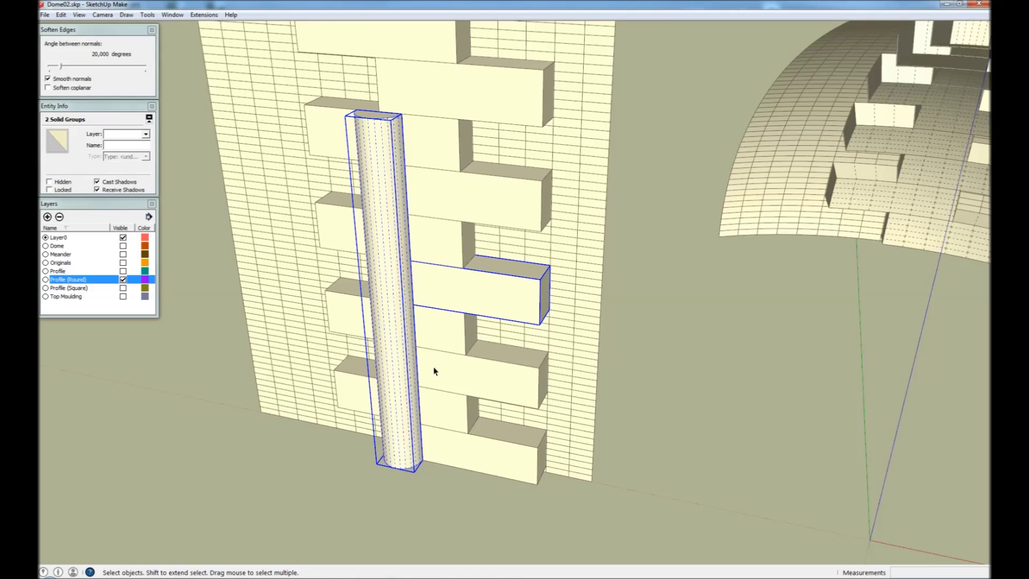
{"action": "left_click", "coordinate": [404, 378]}
{"action": "left_click", "coordinate": [587, 317], "text": "shift"}
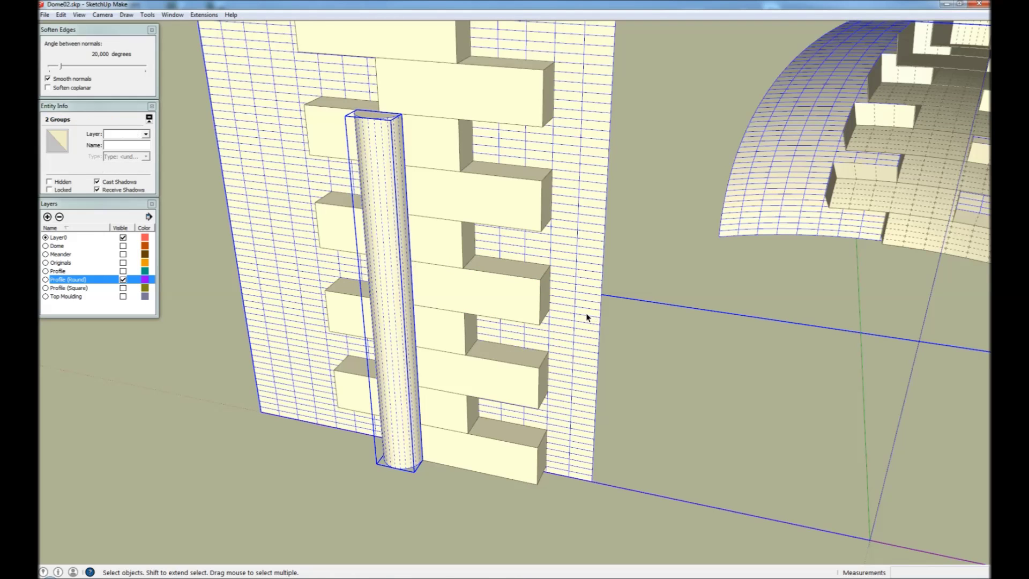
{"action": "left_click", "coordinate": [659, 355]}
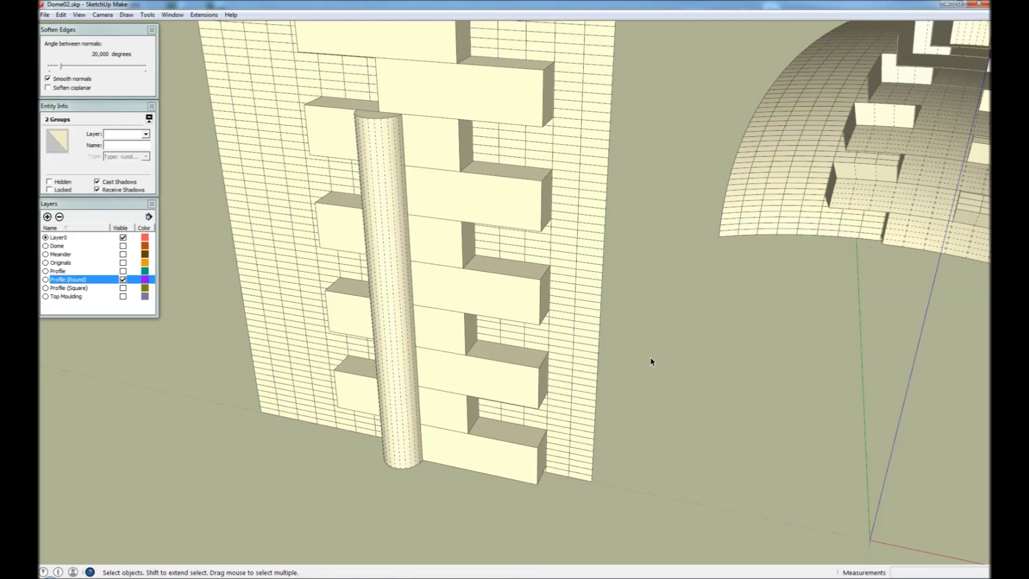
{"action": "key", "text": "m"}
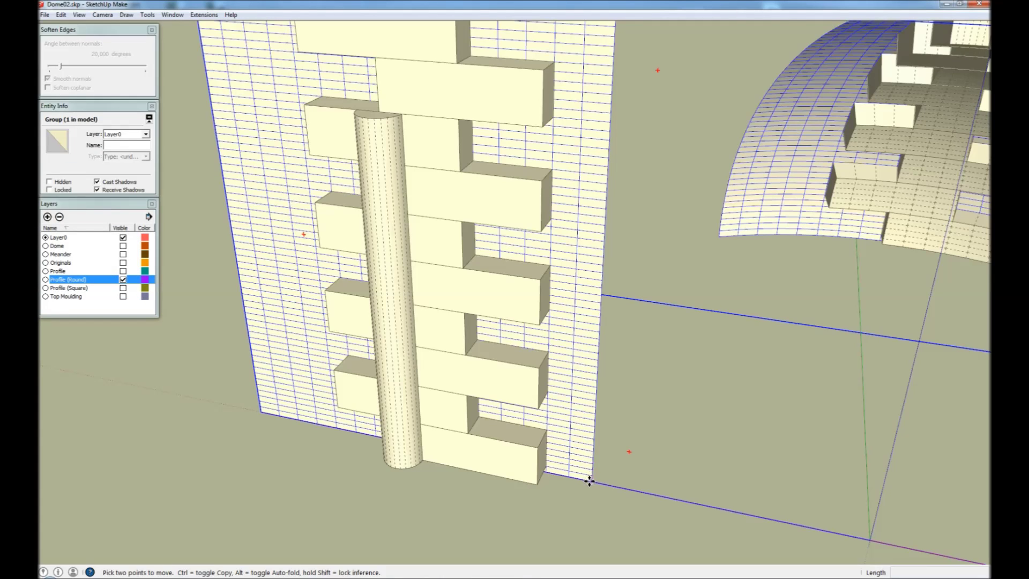
{"action": "left_click", "coordinate": [589, 481]}
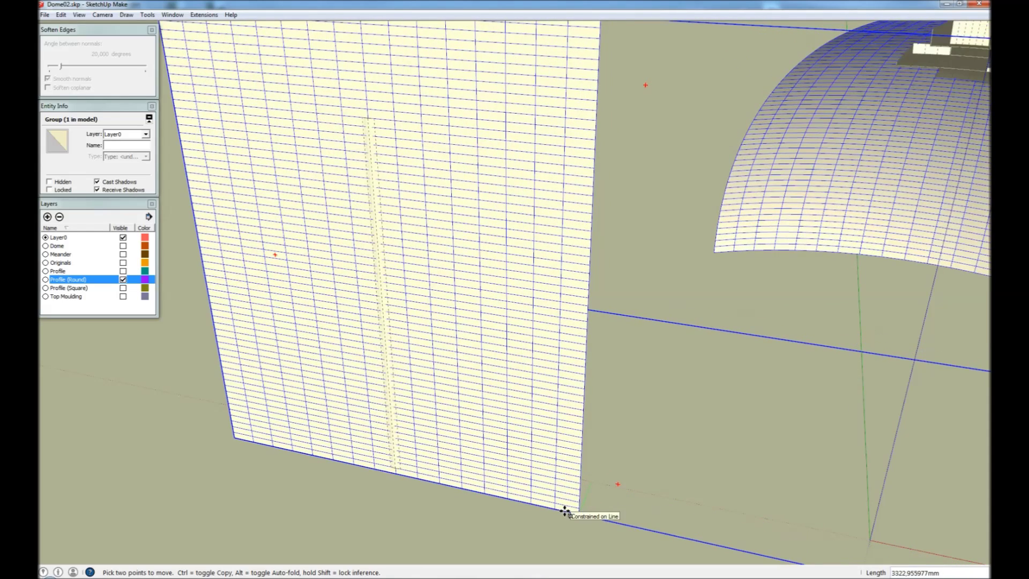
{"action": "key", "text": "Escape"}
{"action": "key", "text": "space"}
{"action": "left_click", "coordinate": [562, 491]}
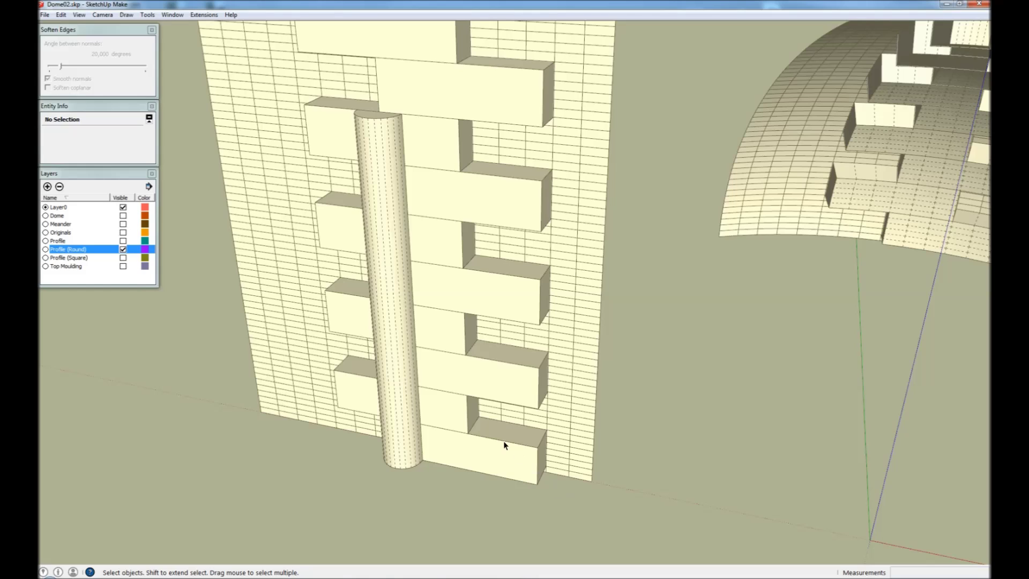
Step: Cut the grid wall into the round column using Flowify > Cut
{"action": "left_click", "coordinate": [204, 16]}
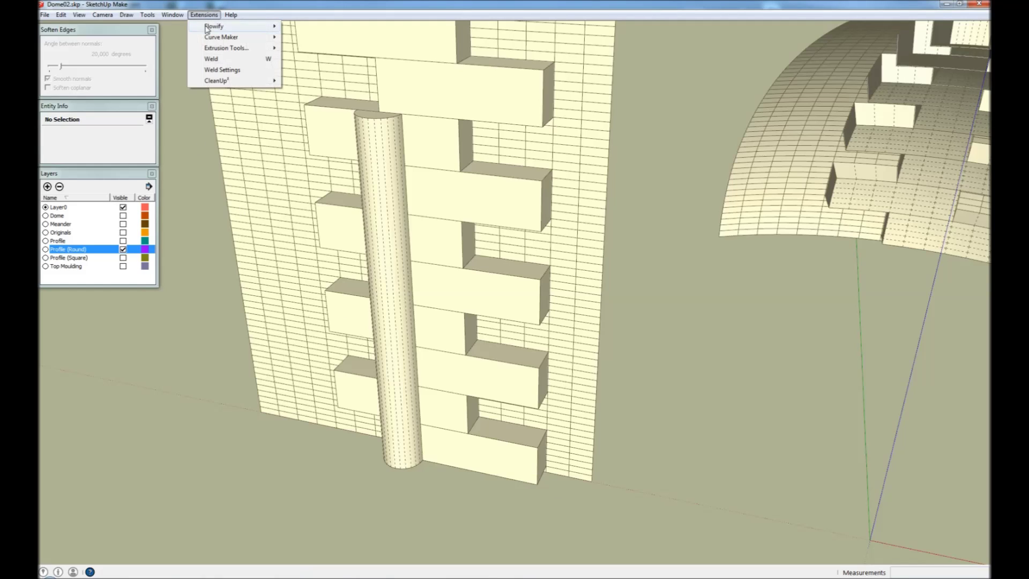
{"action": "mouse_move", "coordinate": [209, 29]}
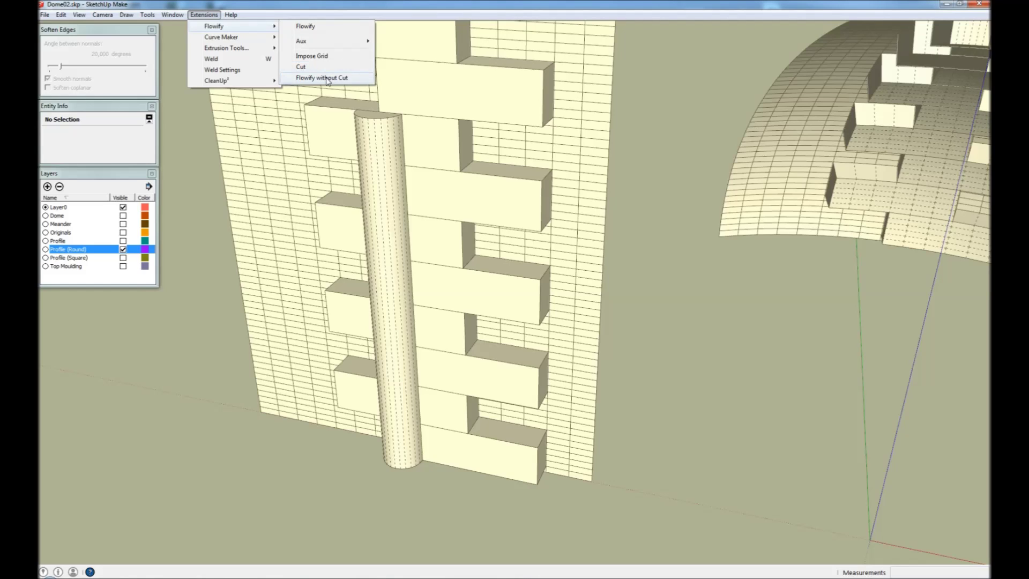
{"action": "left_click", "coordinate": [649, 193]}
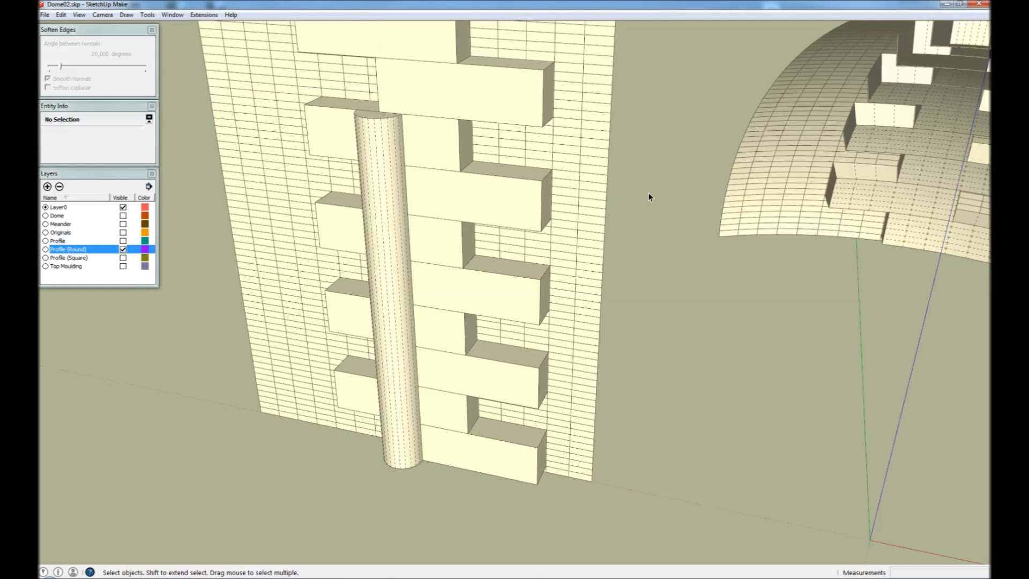
{"action": "left_click", "coordinate": [402, 281]}
{"action": "left_click", "coordinate": [239, 46], "text": "shift"}
{"action": "left_click", "coordinate": [204, 14]}
{"action": "mouse_move", "coordinate": [215, 26]}
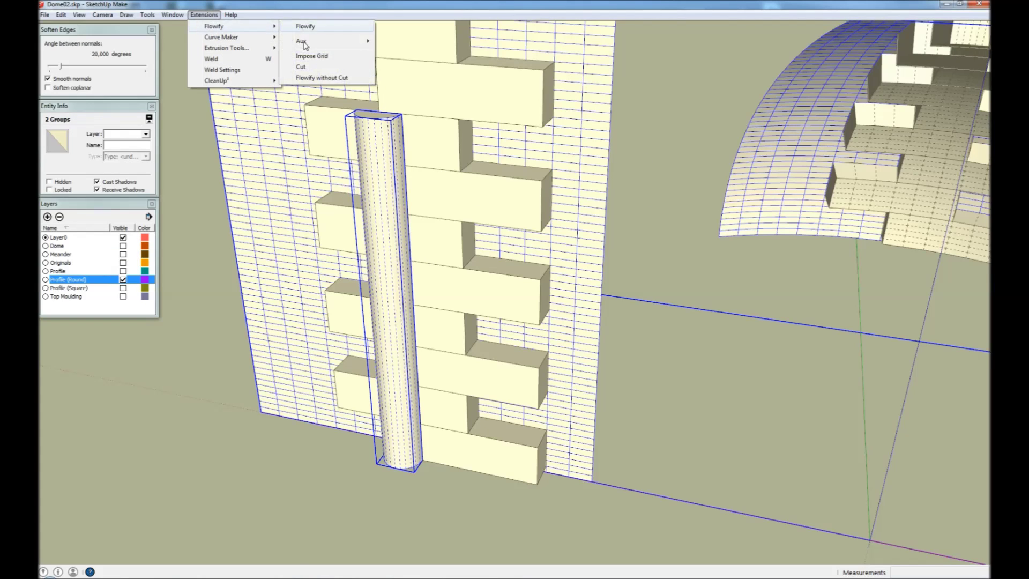
{"action": "left_click", "coordinate": [312, 71]}
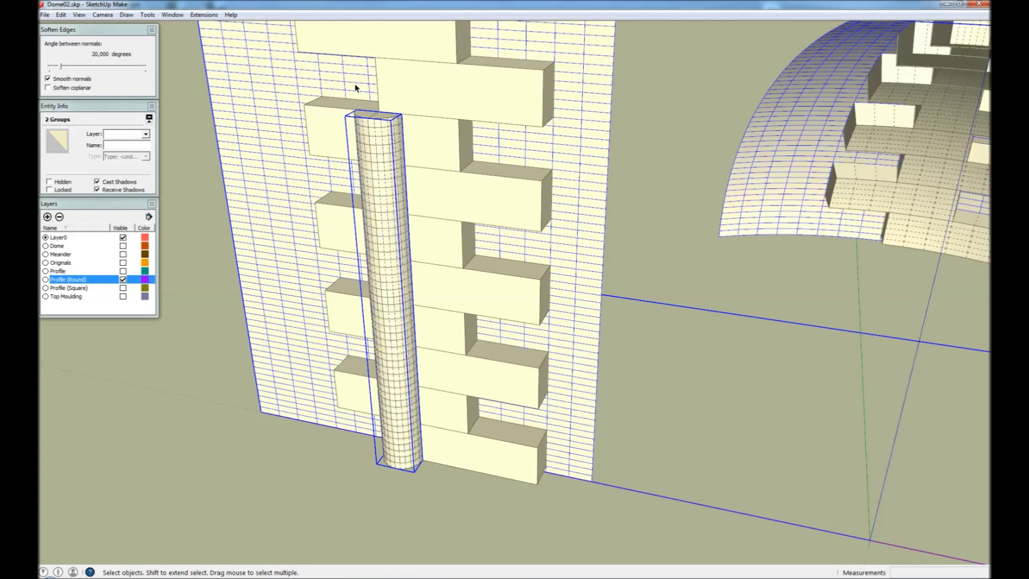
Step: Make a test copy of the column, delete it, and reselect the original column
{"action": "left_click", "coordinate": [572, 184], "text": "shift"}
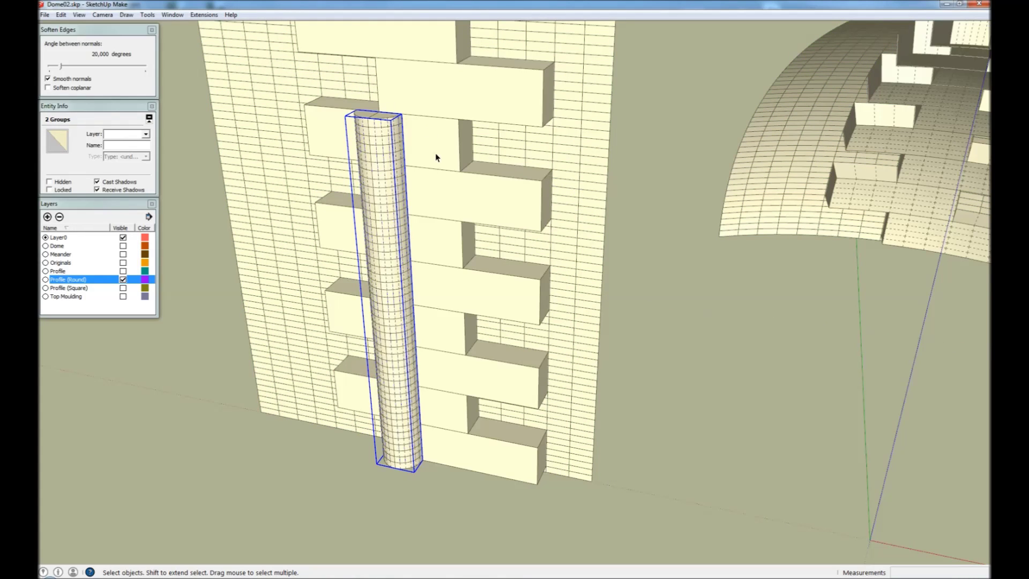
{"action": "key", "text": "m"}
{"action": "left_click", "coordinate": [403, 112]}
{"action": "key", "text": "ctrl"}
{"action": "left_click", "coordinate": [453, 115]}
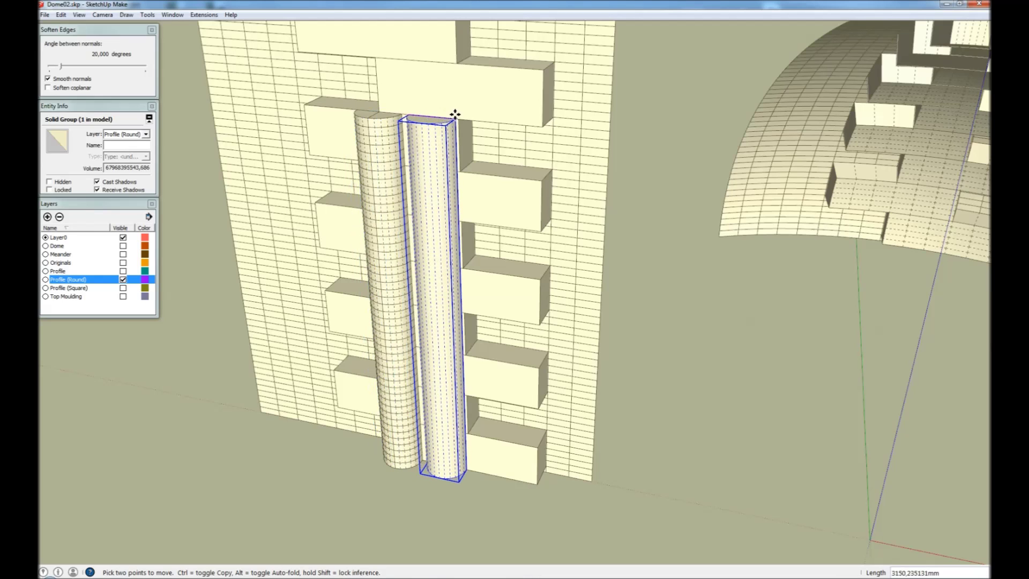
{"action": "key", "text": "space"}
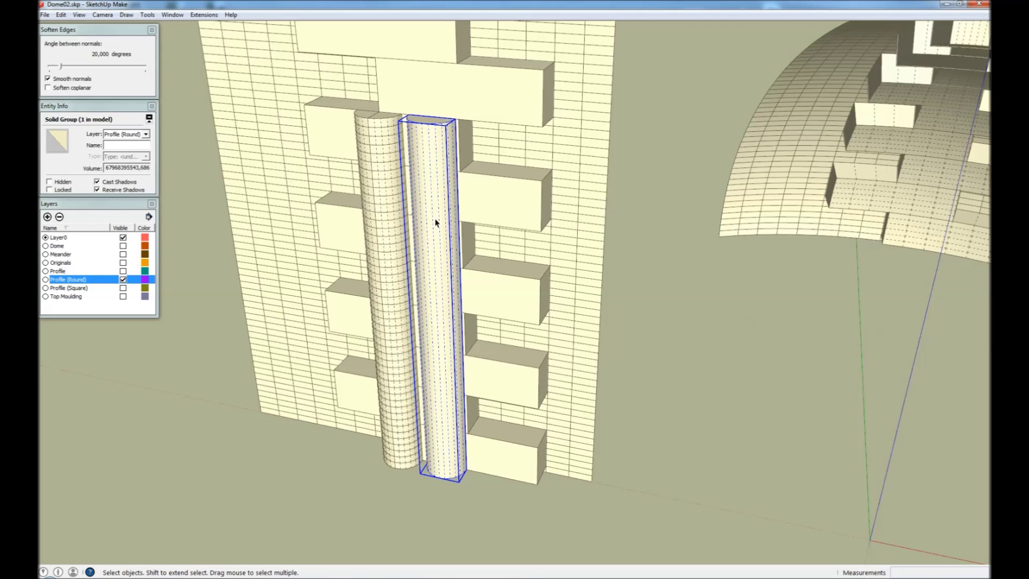
{"action": "key", "text": "Delete"}
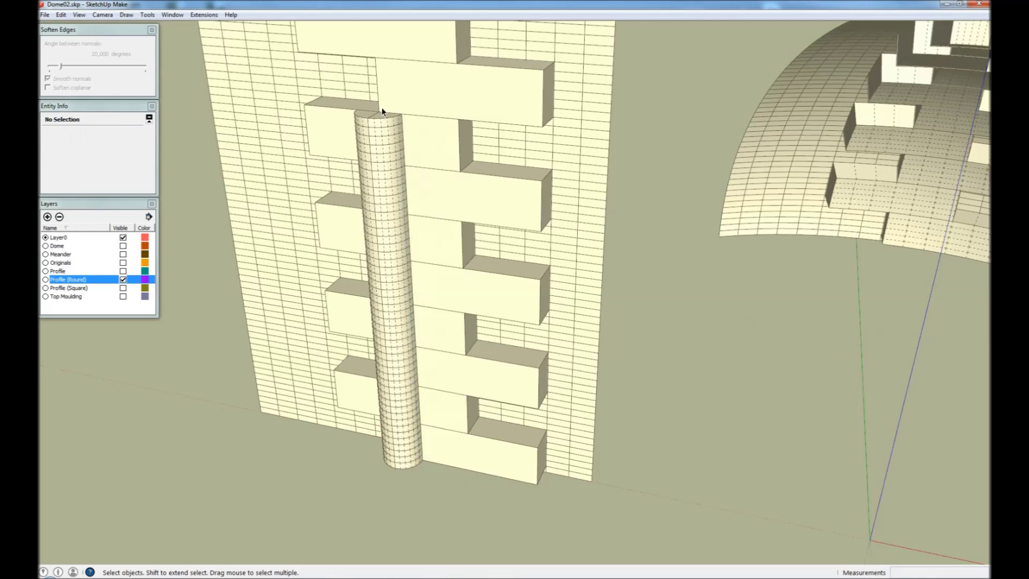
{"action": "middle_click_drag", "start_coordinate": [381, 107], "coordinate": [416, 193]}
{"action": "left_click", "coordinate": [364, 152]}
Step: Apply FredoScale Box Tapering to narrow the gridded column's top face, then deselect
{"action": "scroll", "coordinate": [358, 135], "scroll_direction": "up", "scroll_amount": 5}
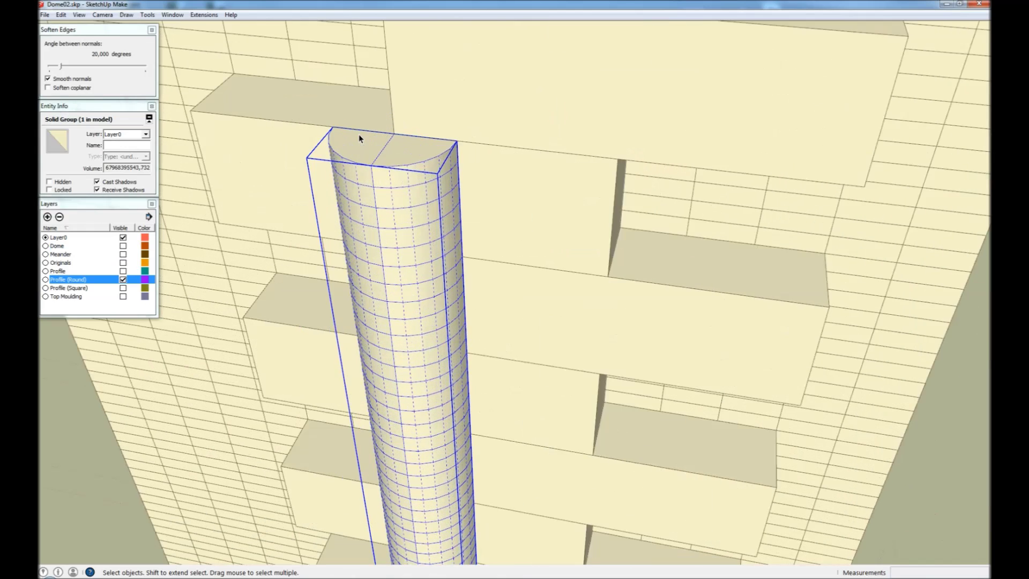
{"action": "right_click", "coordinate": [359, 154]}
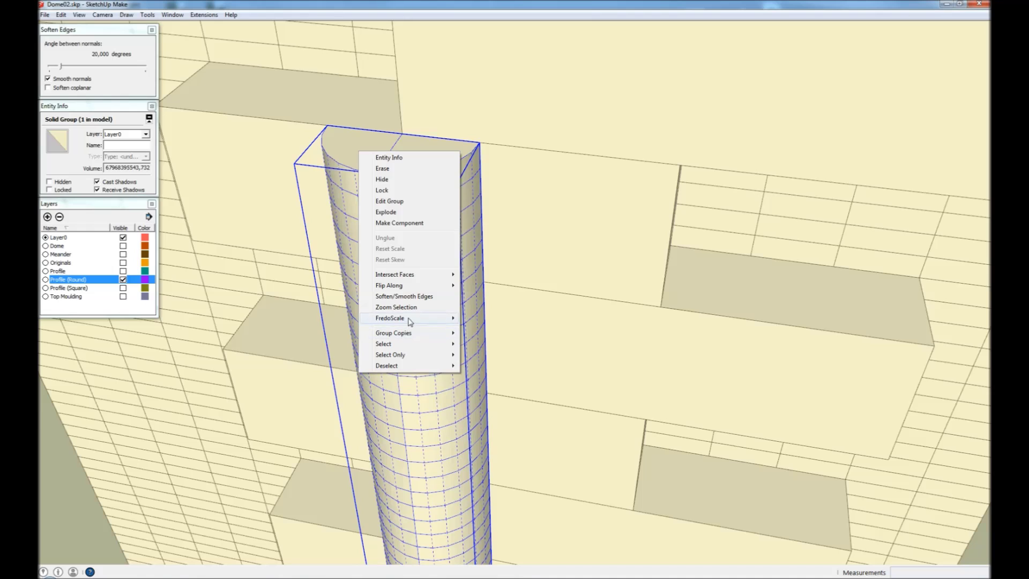
{"action": "mouse_move", "coordinate": [407, 319]}
{"action": "left_click", "coordinate": [485, 329]}
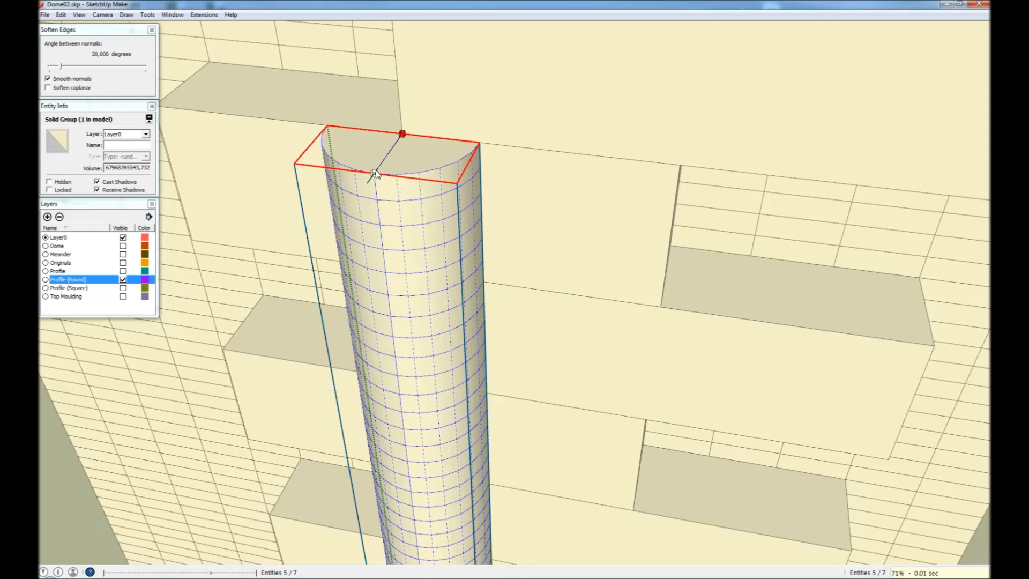
{"action": "left_click", "coordinate": [376, 173]}
{"action": "key", "text": "space"}
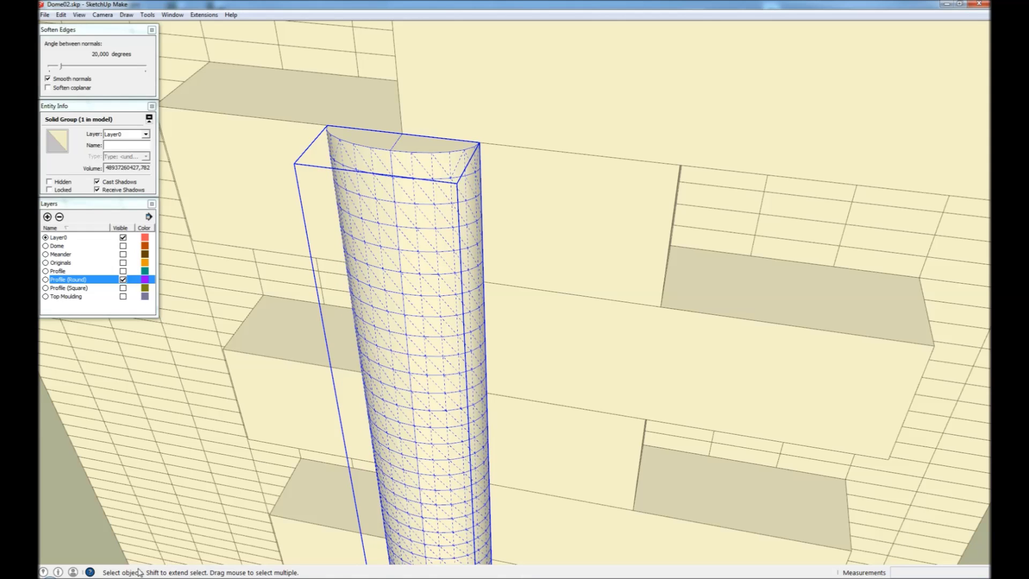
{"action": "left_click", "coordinate": [56, 509]}
{"action": "scroll", "coordinate": [466, 312], "scroll_direction": "up", "scroll_amount": 3}
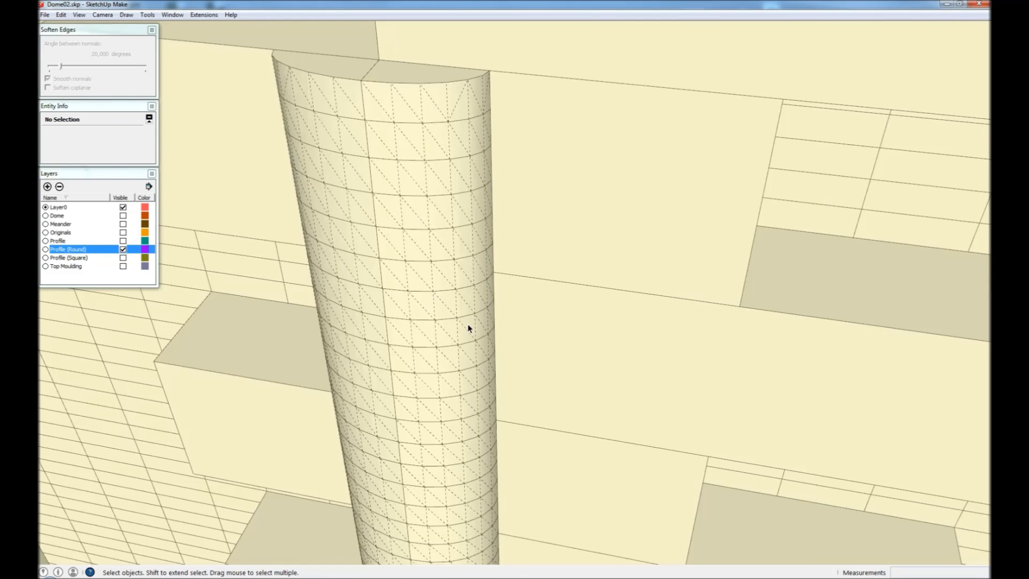
{"action": "middle_click_drag", "start_coordinate": [733, 363], "coordinate": [402, 205]}
{"action": "scroll", "coordinate": [403, 207], "scroll_direction": "up", "scroll_amount": 4}
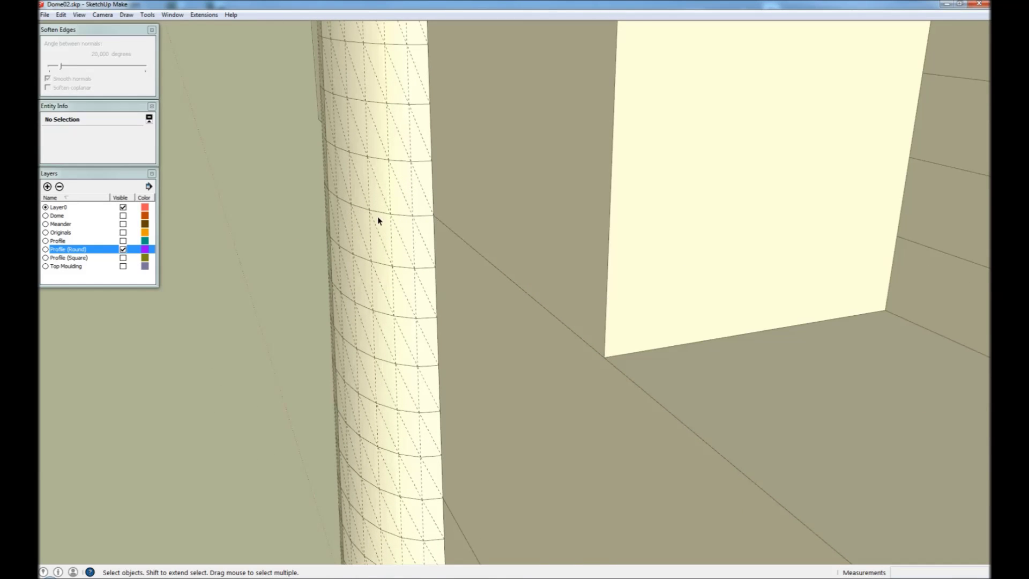
{"action": "middle_click_drag", "start_coordinate": [370, 234], "coordinate": [407, 226]}
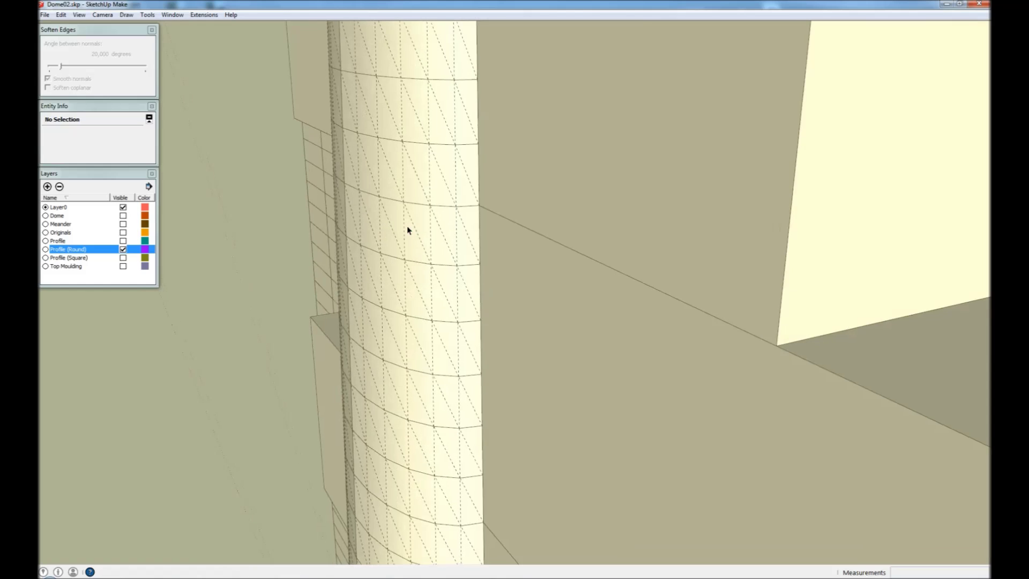
{"action": "left_click", "coordinate": [407, 226]}
{"action": "scroll", "coordinate": [406, 226], "scroll_direction": "down", "scroll_amount": 3}
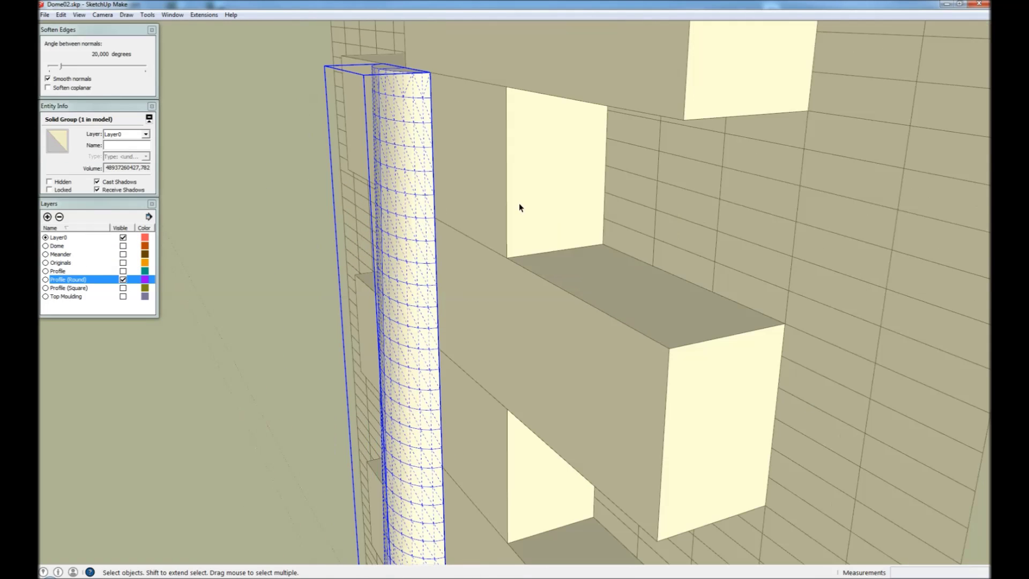
{"action": "middle_click_drag", "start_coordinate": [439, 293], "coordinate": [782, 297]}
{"action": "scroll", "coordinate": [474, 287], "scroll_direction": "down", "scroll_amount": 6}
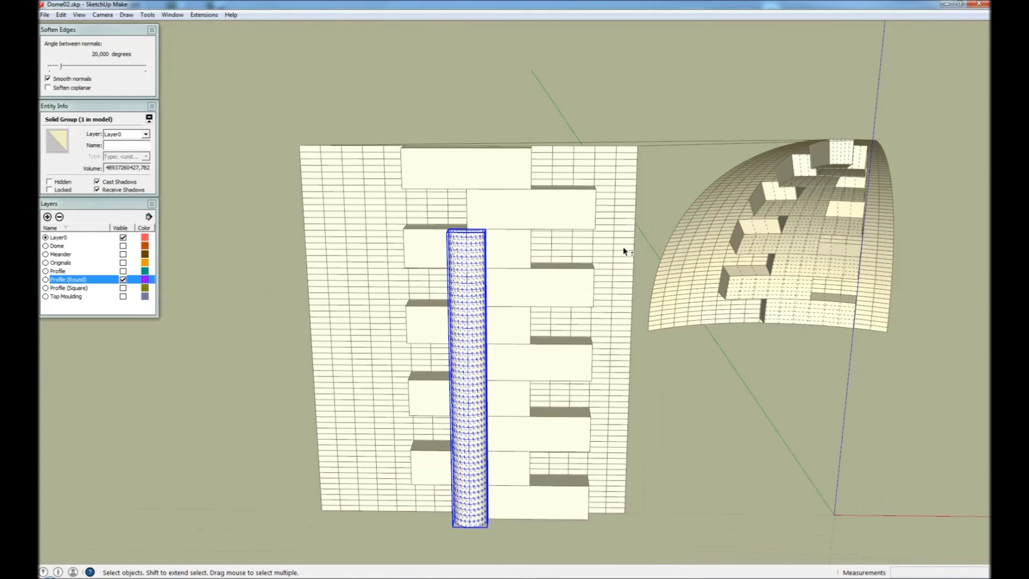
{"action": "left_click", "coordinate": [624, 250], "text": "shift"}
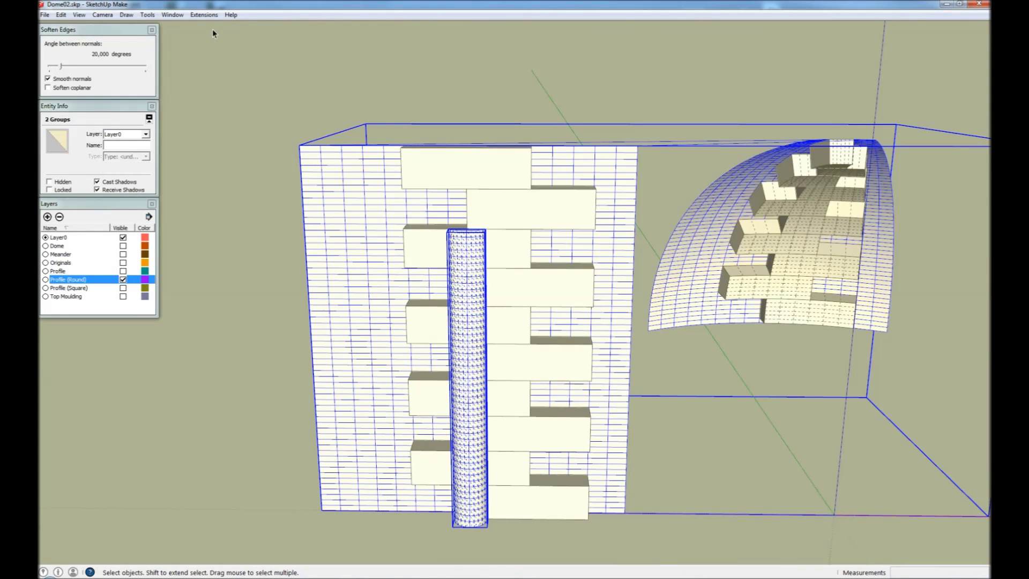
Step: Flow the round column onto the dome using Flowify without Cut
{"action": "left_click", "coordinate": [204, 14]}
{"action": "mouse_move", "coordinate": [209, 28]}
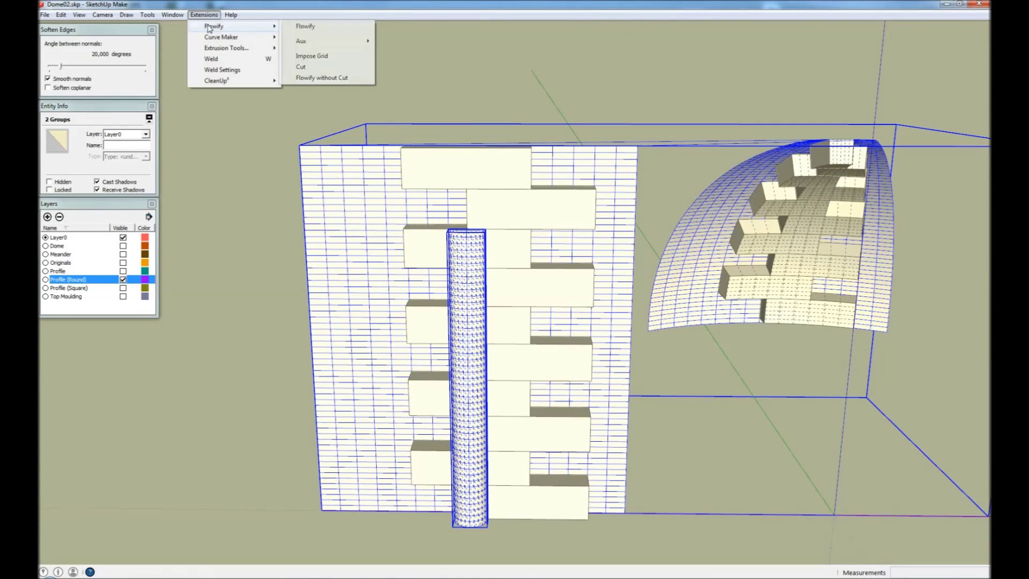
{"action": "left_click", "coordinate": [342, 79]}
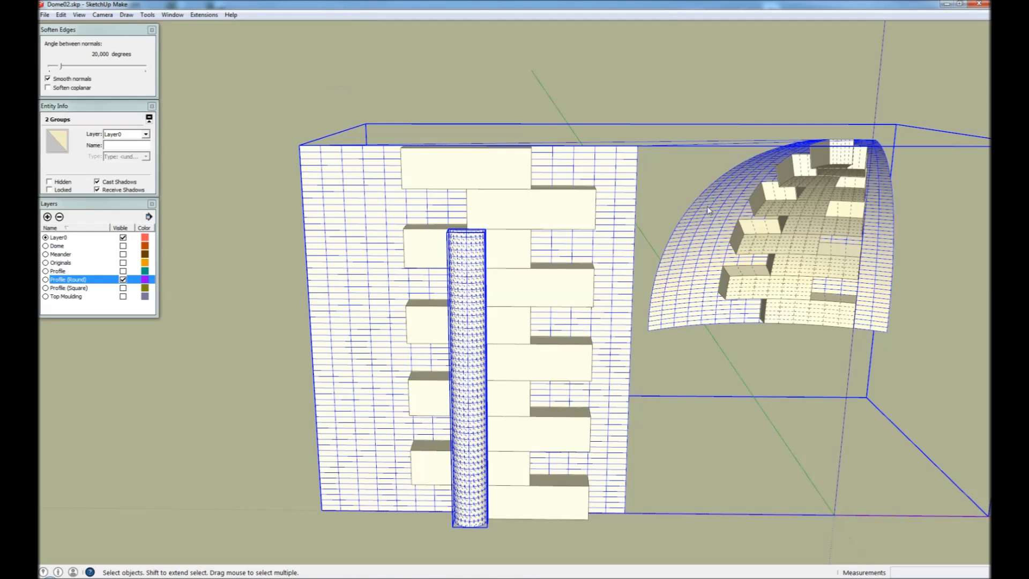
Step: Inspect the flowed column on the dome, then select it on its own
{"action": "middle_click_drag", "start_coordinate": [860, 256], "coordinate": [516, 246]}
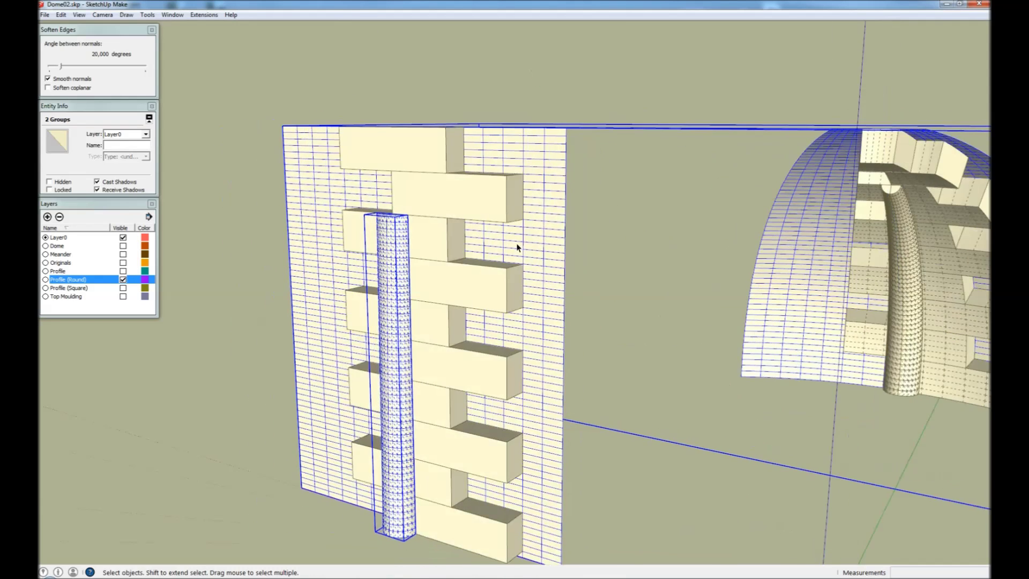
{"action": "scroll", "coordinate": [517, 246], "scroll_direction": "down", "scroll_amount": 3}
{"action": "scroll", "coordinate": [790, 229], "scroll_direction": "up", "scroll_amount": 6}
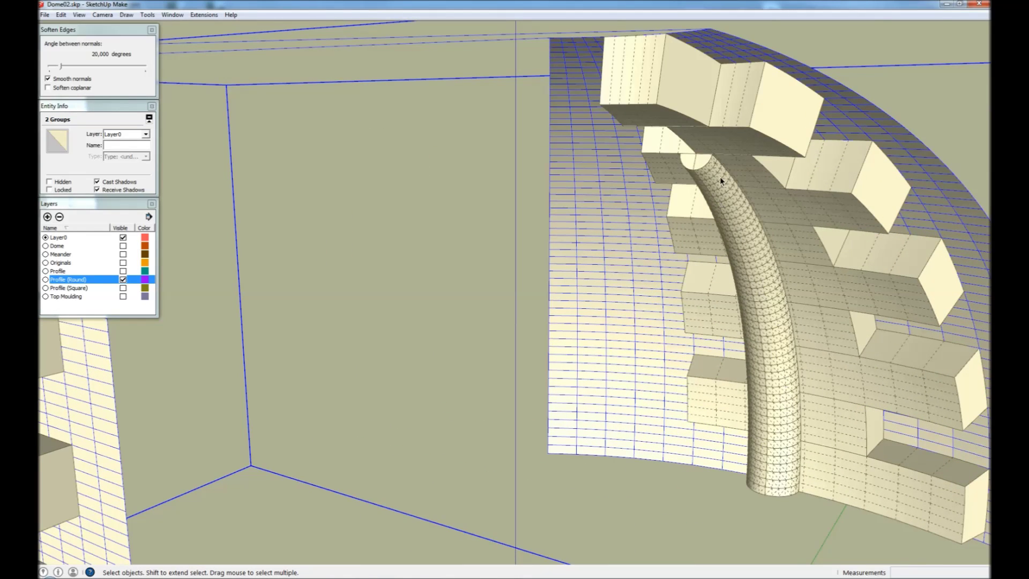
{"action": "scroll", "coordinate": [719, 175], "scroll_direction": "down", "scroll_amount": 3}
{"action": "scroll", "coordinate": [744, 210], "scroll_direction": "down", "scroll_amount": 4}
{"action": "left_click", "coordinate": [618, 234]}
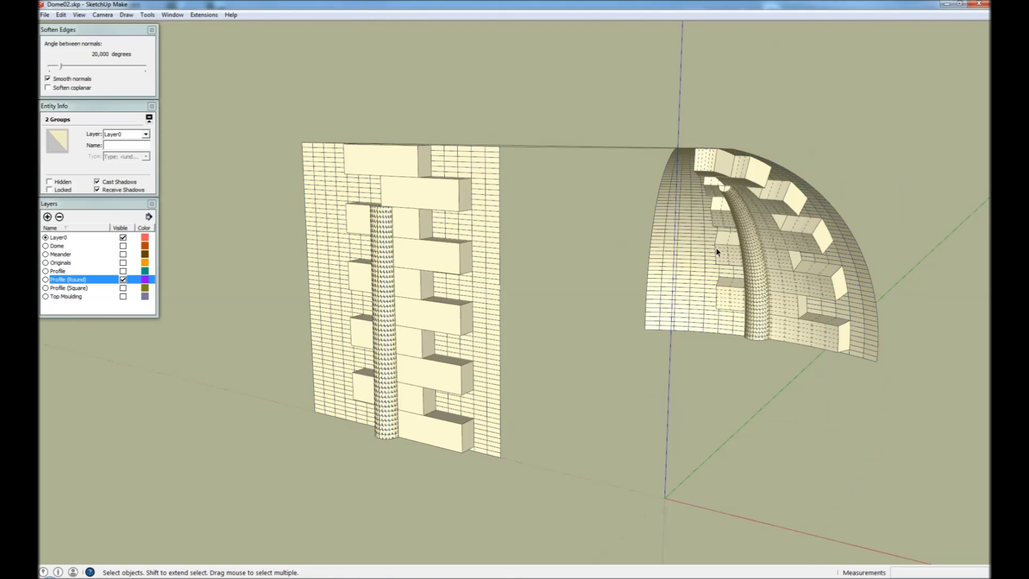
{"action": "left_click", "coordinate": [750, 279]}
Step: Delete the round columns from dome and wall, and show the Profile (Square) layer
{"action": "key", "text": "Delete"}
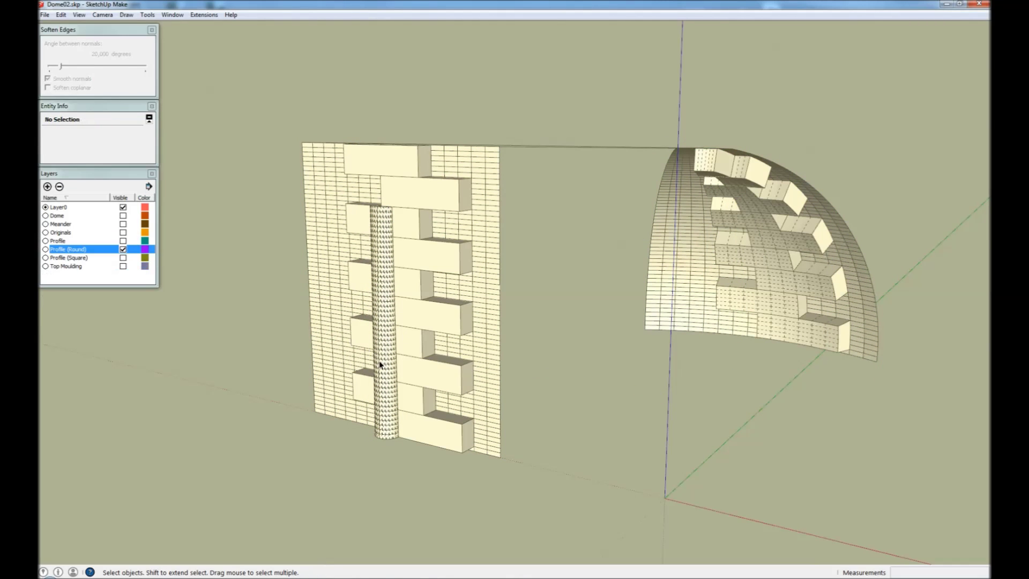
{"action": "left_click", "coordinate": [378, 362]}
{"action": "key", "text": "Delete"}
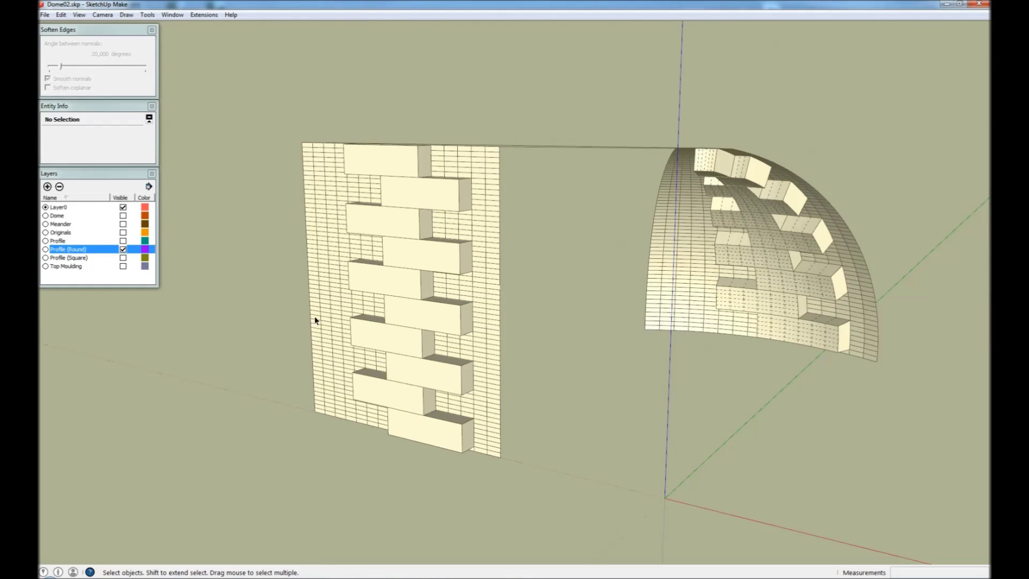
{"action": "left_click", "coordinate": [124, 260]}
{"action": "left_click", "coordinate": [124, 259]}
Step: Box-taper the T-shaped profile group narrower at its top, then add the grid surface to the selection
{"action": "middle_click_drag", "start_coordinate": [292, 245], "coordinate": [336, 244]}
{"action": "scroll", "coordinate": [412, 235], "scroll_direction": "up", "scroll_amount": 3}
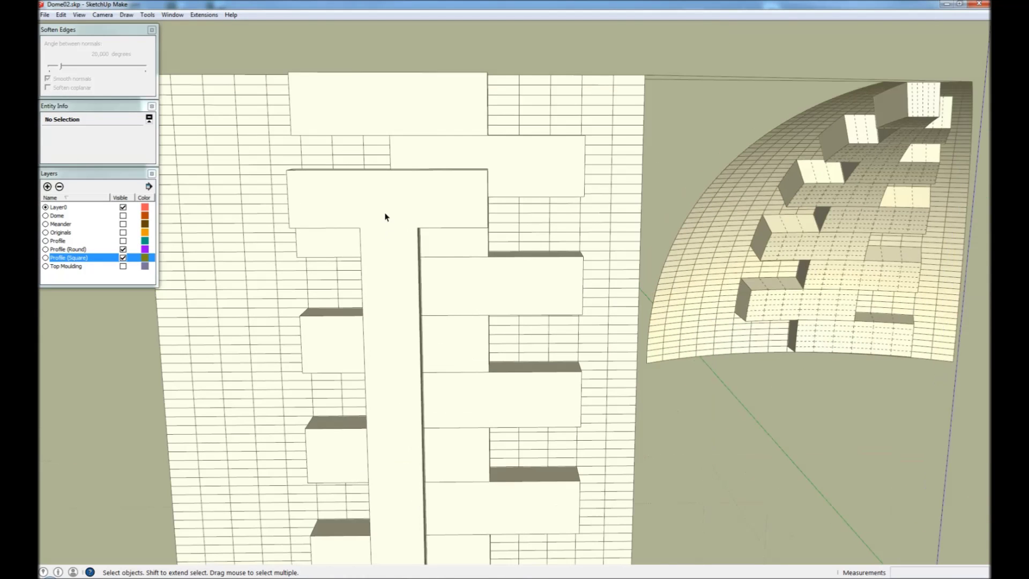
{"action": "left_click", "coordinate": [388, 212]}
{"action": "middle_click_drag", "start_coordinate": [387, 212], "coordinate": [396, 271]}
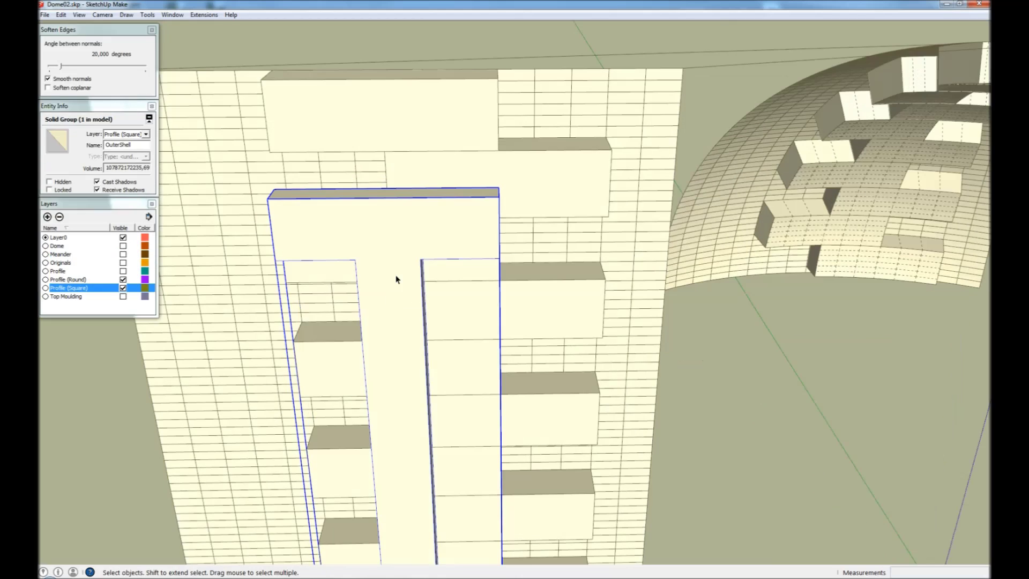
{"action": "right_click", "coordinate": [397, 269]}
{"action": "mouse_move", "coordinate": [451, 448]}
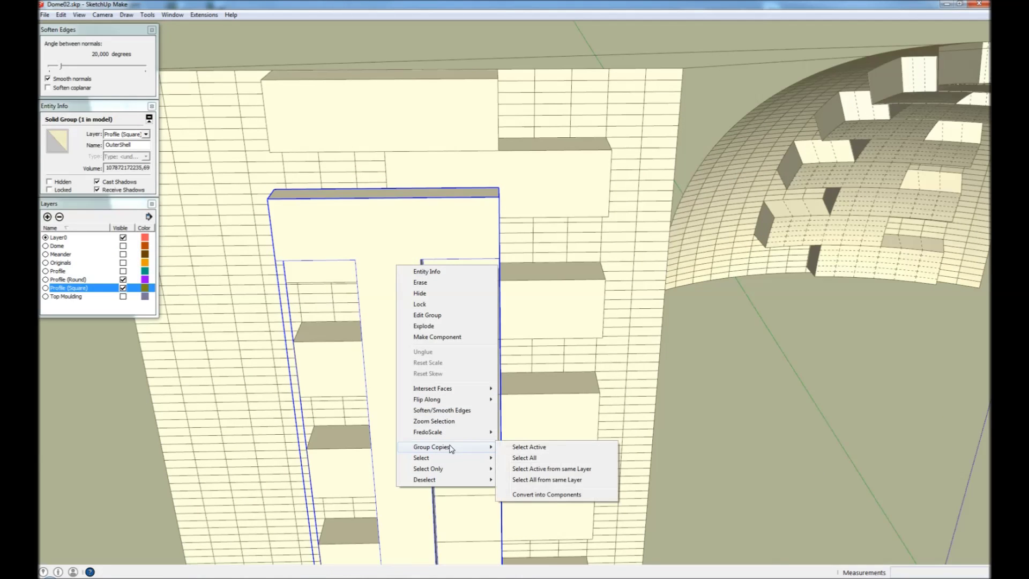
{"action": "mouse_move", "coordinate": [485, 432]}
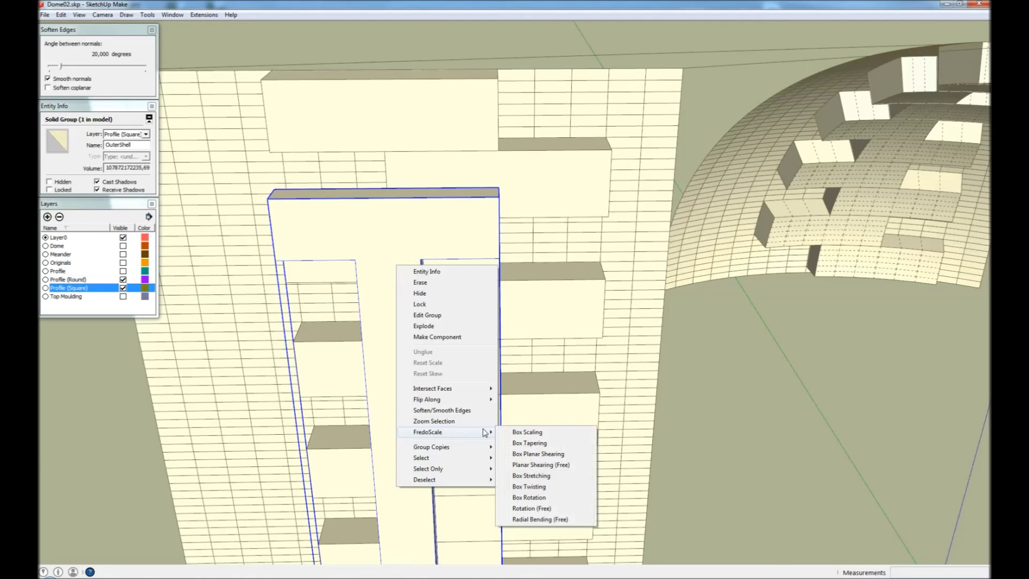
{"action": "left_click", "coordinate": [521, 440]}
{"action": "scroll", "coordinate": [383, 198], "scroll_direction": "up", "scroll_amount": 1}
{"action": "left_click", "coordinate": [383, 197]}
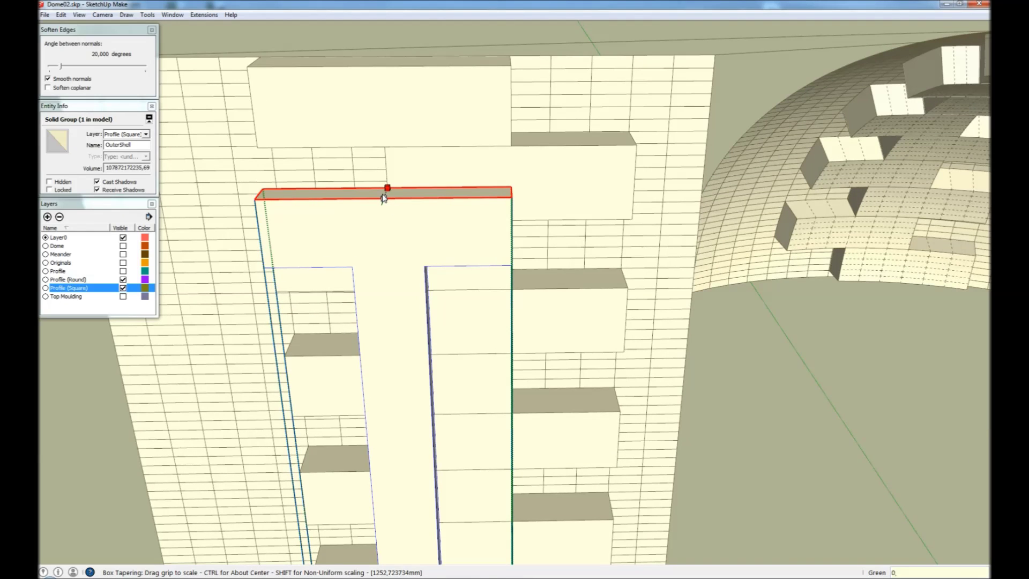
{"action": "left_click", "coordinate": [382, 194]}
{"action": "key", "text": "space"}
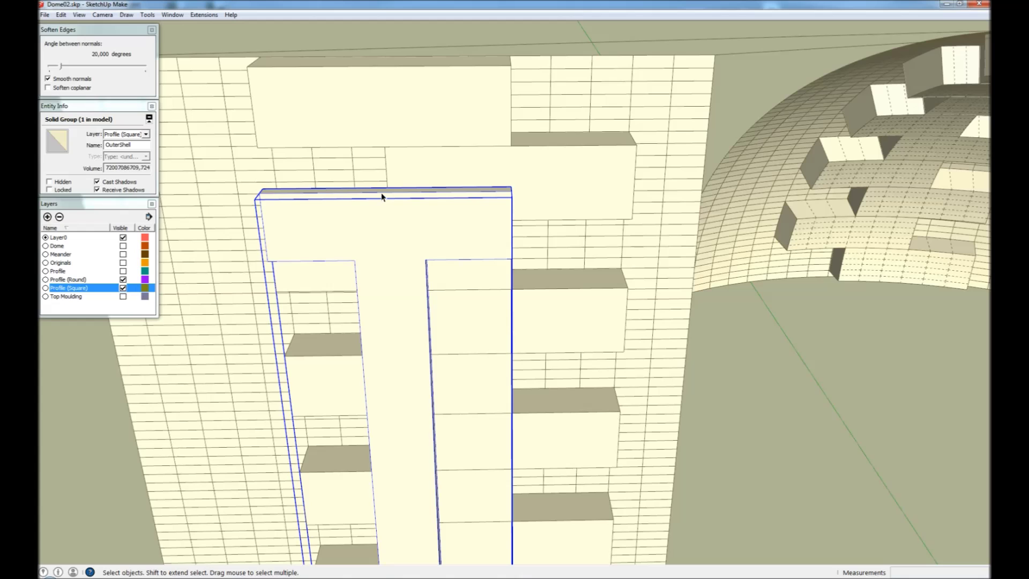
{"action": "left_click", "coordinate": [599, 247], "text": "shift"}
Step: Wrap the tapered T profile up the half-dome with Flowify, forming a stepped rib between the blocks
{"action": "left_click", "coordinate": [204, 14]}
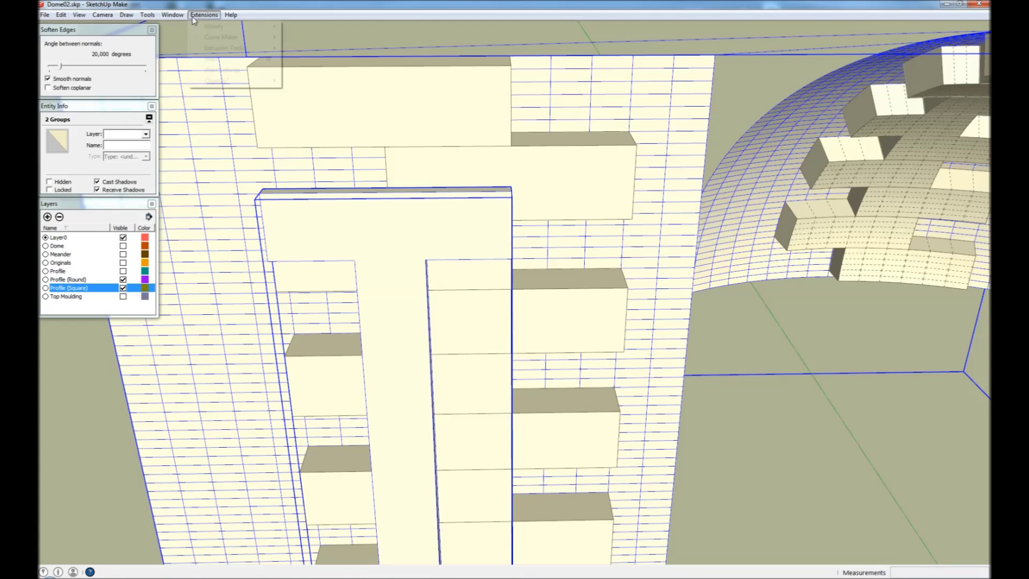
{"action": "mouse_move", "coordinate": [209, 29]}
{"action": "left_click", "coordinate": [305, 26]}
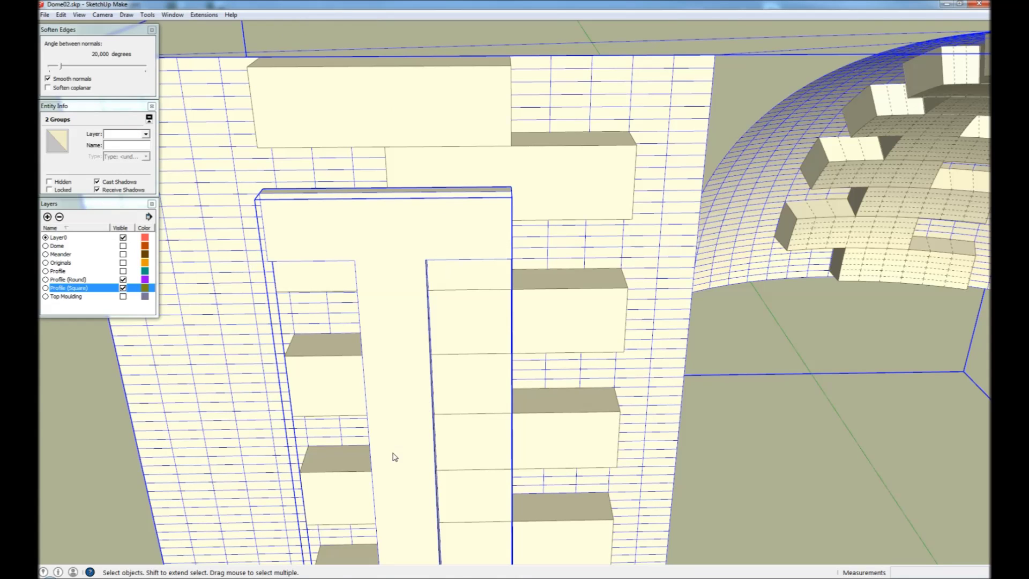
{"action": "scroll", "coordinate": [405, 479], "scroll_direction": "down", "scroll_amount": 10}
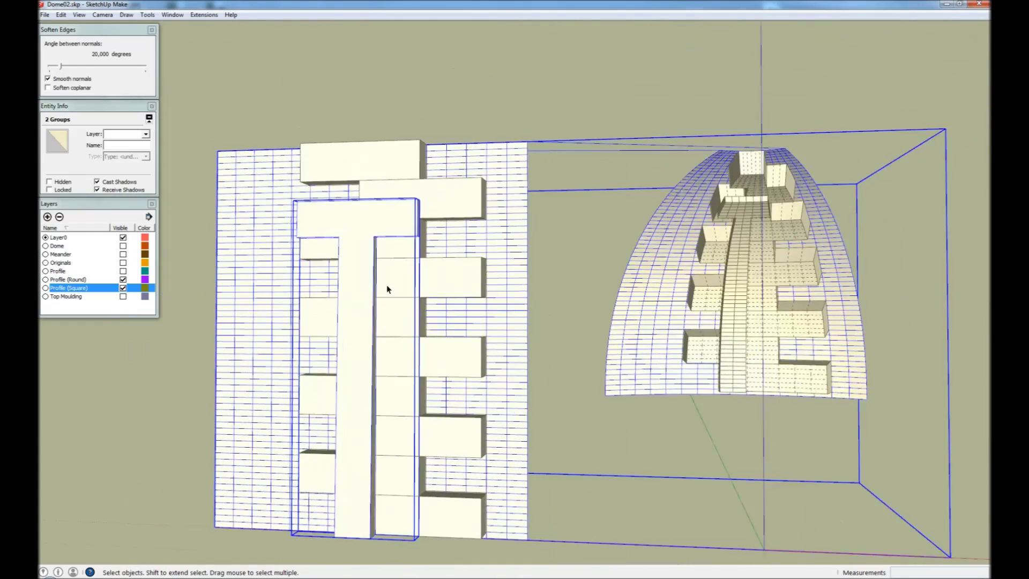
{"action": "scroll", "coordinate": [731, 230], "scroll_direction": "up", "scroll_amount": 8}
{"action": "middle_click_drag", "start_coordinate": [604, 283], "coordinate": [608, 201]}
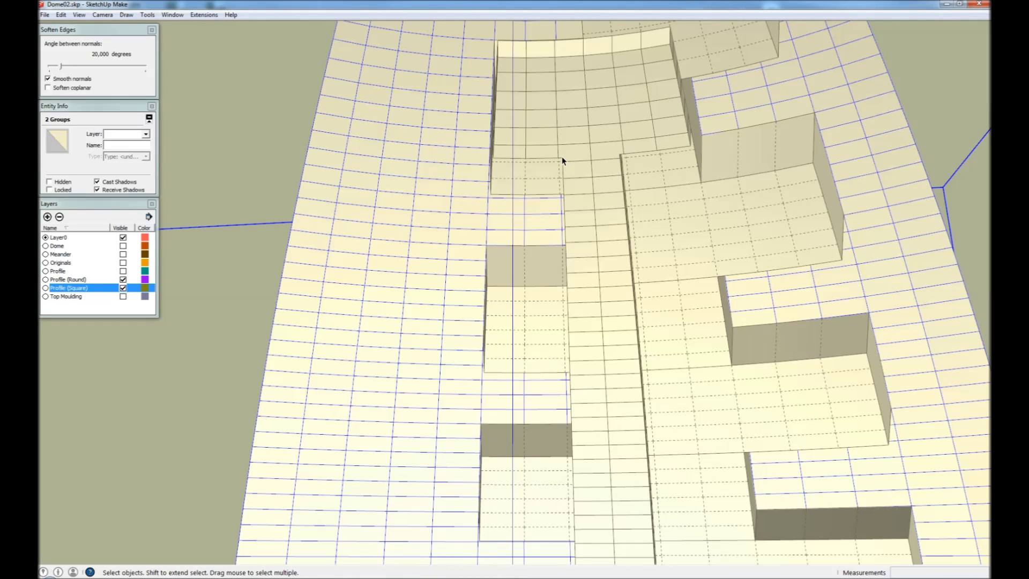
{"action": "middle_click_drag", "start_coordinate": [691, 131], "coordinate": [547, 197]}
{"action": "scroll", "coordinate": [550, 199], "scroll_direction": "down", "scroll_amount": 2}
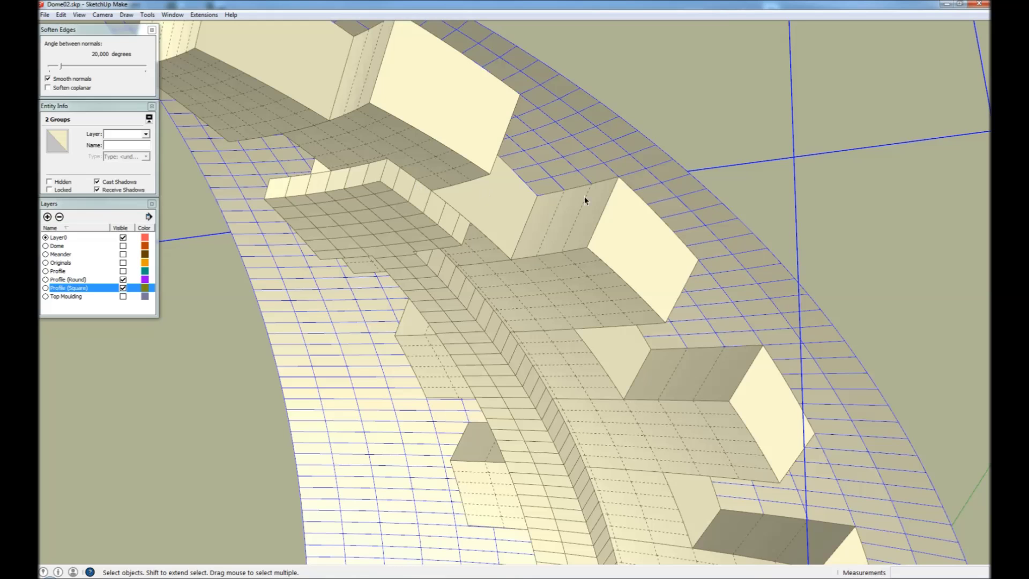
{"action": "scroll", "coordinate": [677, 196], "scroll_direction": "down", "scroll_amount": 6}
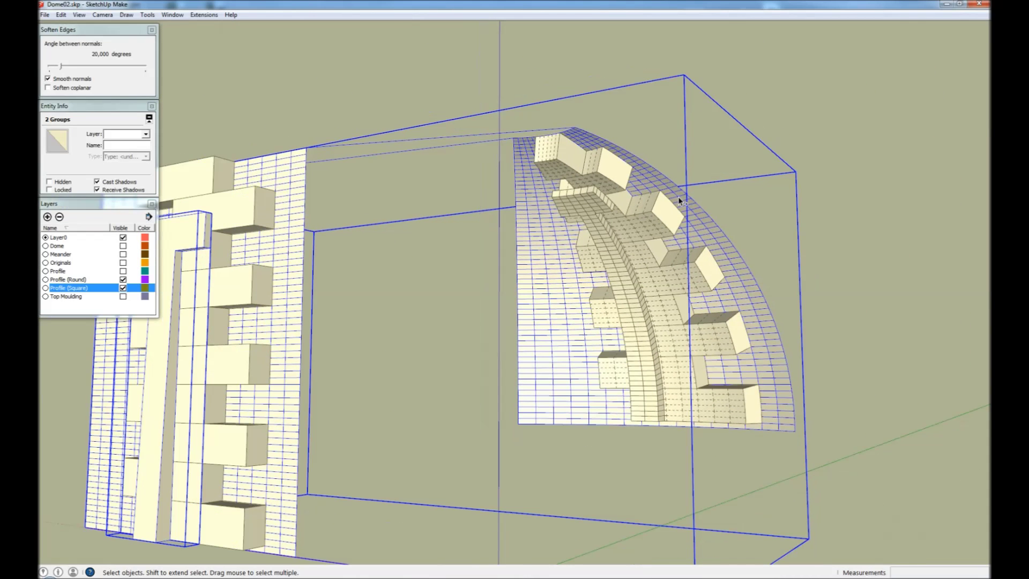
Step: Undo the moulding flow and the taper on the T profile
{"action": "key", "text": "ctrl+z"}
{"action": "key", "text": "ctrl+z"}
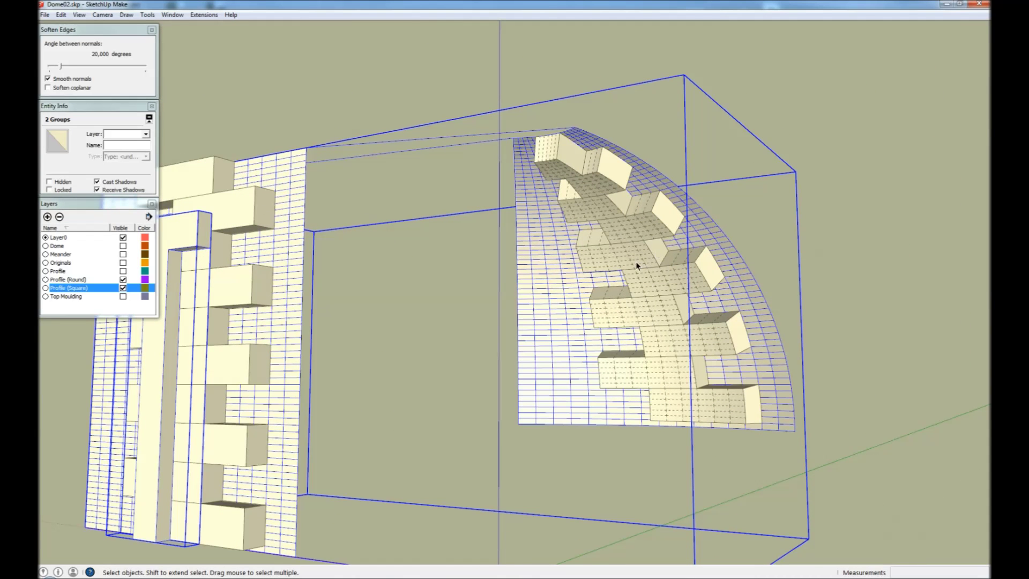
{"action": "scroll", "coordinate": [636, 265], "scroll_direction": "down", "scroll_amount": 4}
{"action": "scroll", "coordinate": [391, 244], "scroll_direction": "up", "scroll_amount": 6}
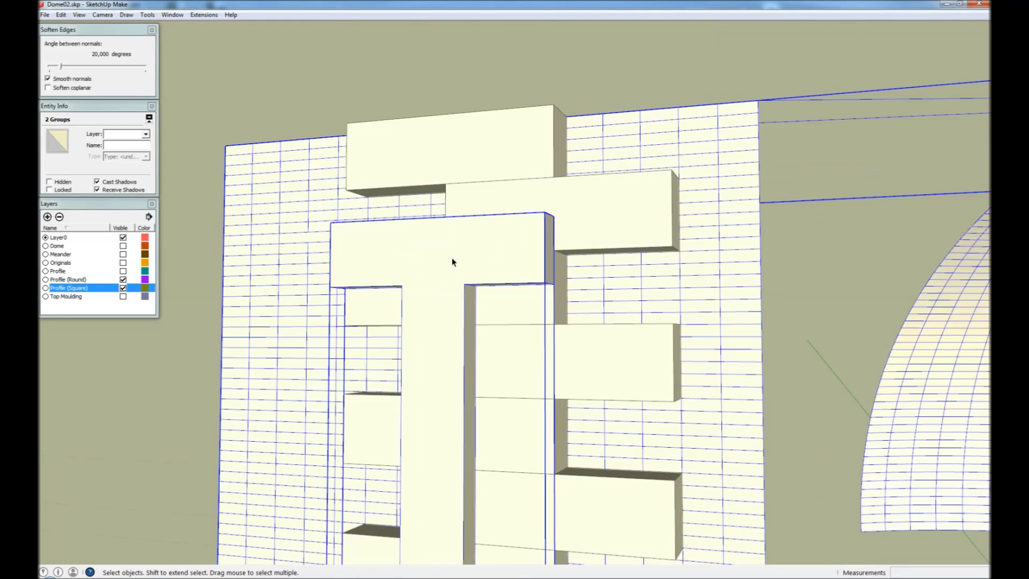
{"action": "scroll", "coordinate": [452, 262], "scroll_direction": "up", "scroll_amount": 1}
Step: Inside the T group, draw lines across the crossbar's inner corners to split it from the stem
{"action": "double_click", "coordinate": [448, 289]}
{"action": "scroll", "coordinate": [448, 290], "scroll_direction": "up", "scroll_amount": 3}
{"action": "key", "text": "l"}
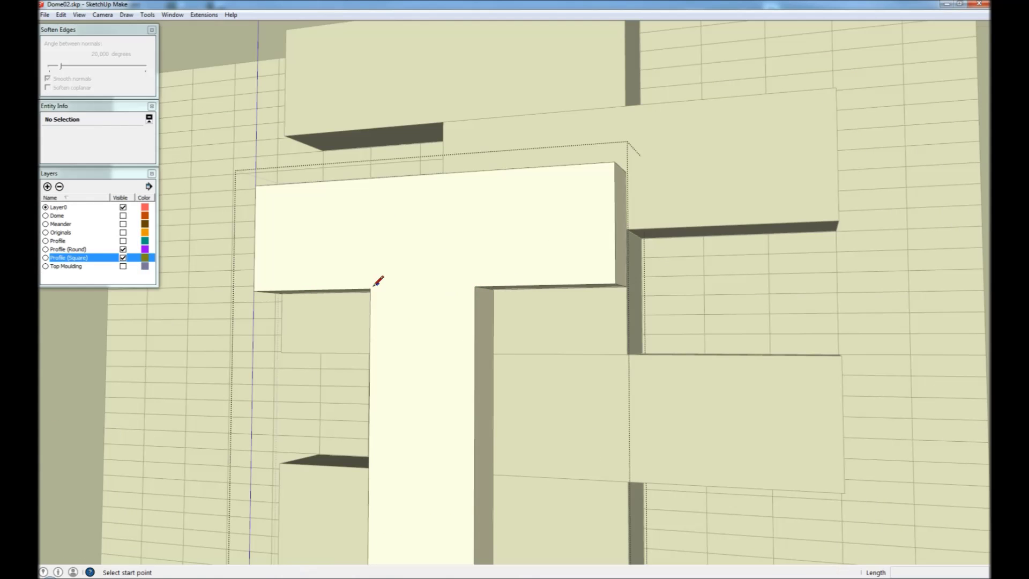
{"action": "left_click", "coordinate": [370, 288]}
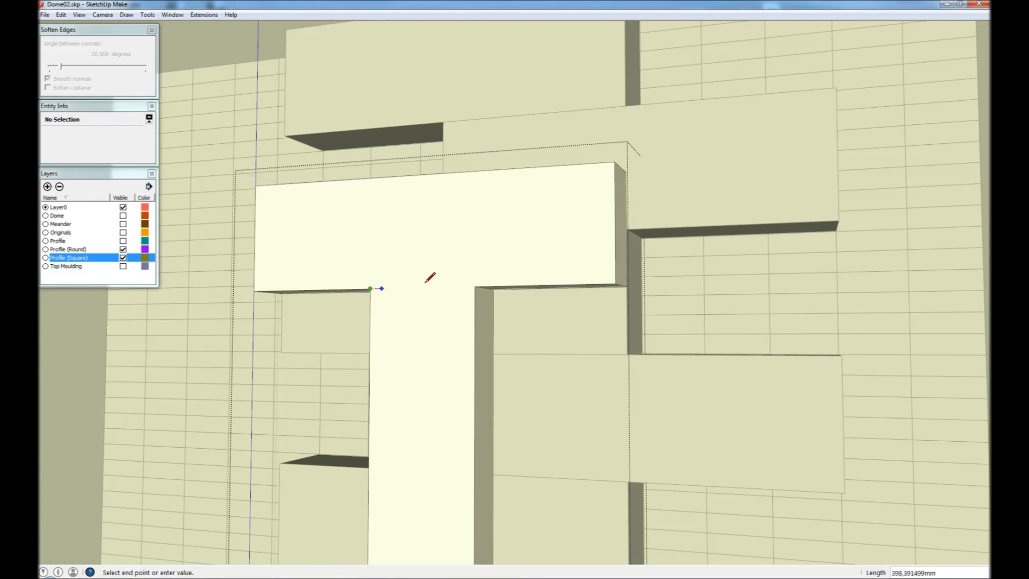
{"action": "left_click", "coordinate": [474, 286]}
{"action": "mouse_move", "coordinate": [482, 285]}
{"action": "middle_mouse_down"}
{"action": "mouse_move", "coordinate": [482, 298]}
{"action": "mouse_move", "coordinate": [482, 239]}
{"action": "mouse_move", "coordinate": [493, 283]}
{"action": "middle_mouse_up"}
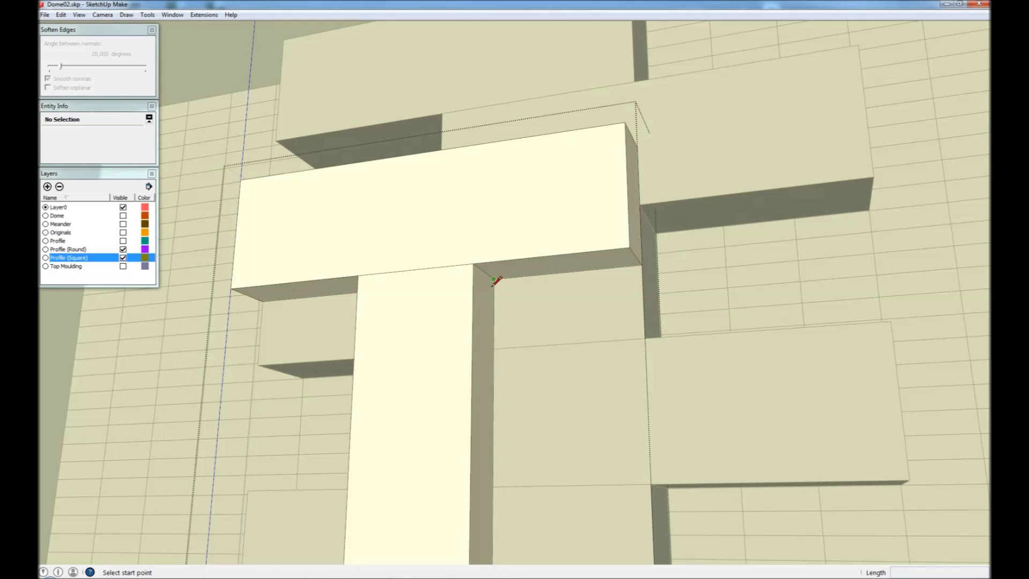
{"action": "left_click", "coordinate": [493, 279]}
{"action": "middle_click_drag", "start_coordinate": [369, 291], "coordinate": [525, 251]}
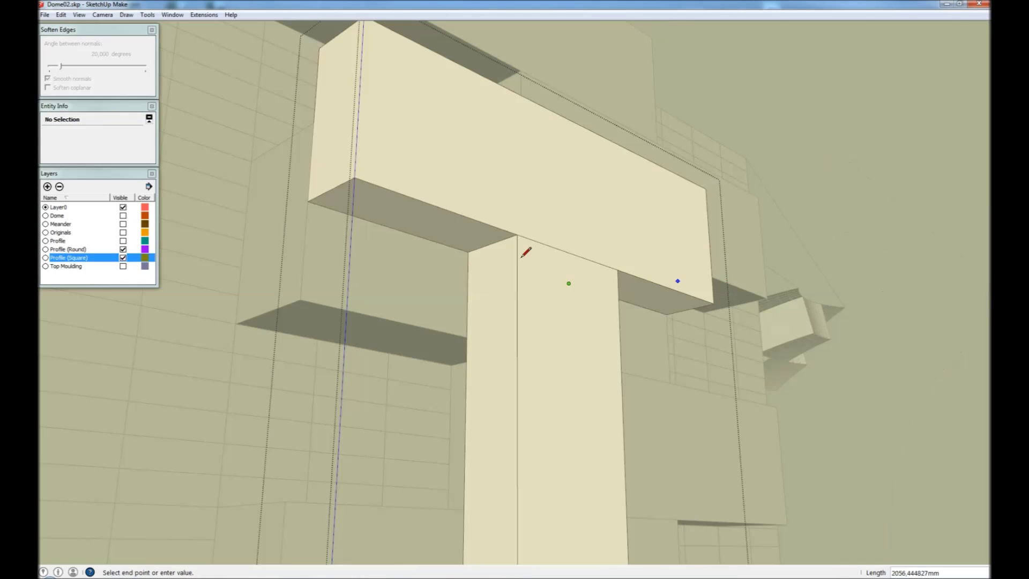
{"action": "left_click", "coordinate": [468, 251]}
Step: Select the split-off crossbar face together with its edges
{"action": "key", "text": "space"}
{"action": "middle_click_drag", "start_coordinate": [569, 291], "coordinate": [347, 317]}
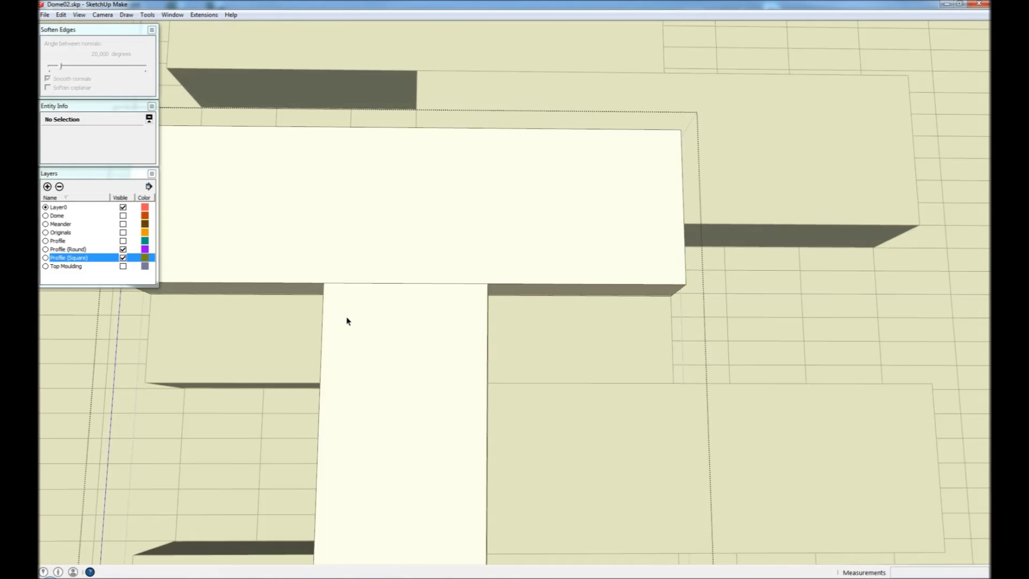
{"action": "scroll", "coordinate": [375, 321], "scroll_direction": "down", "scroll_amount": 3}
{"action": "double_click", "coordinate": [425, 241]}
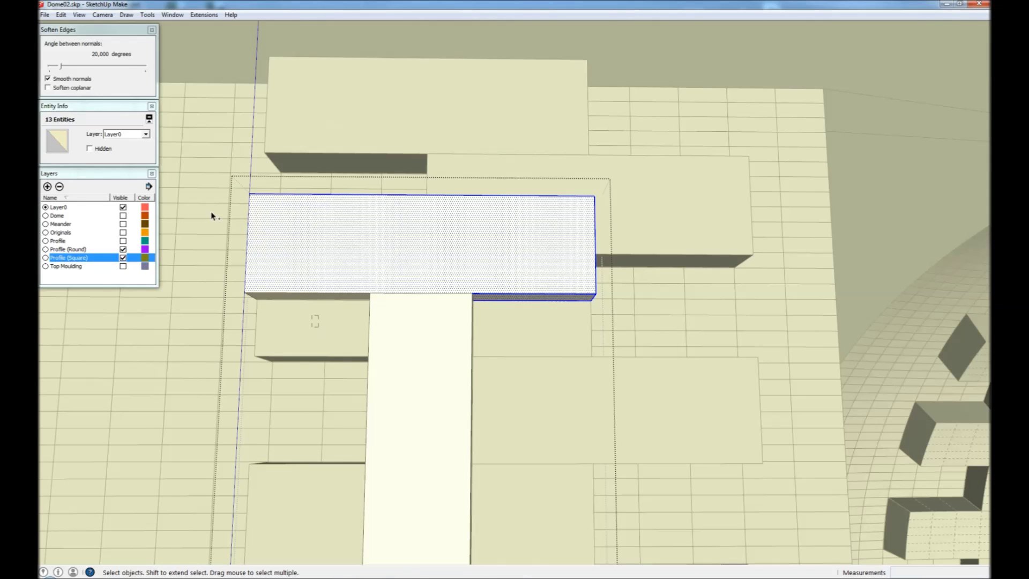
Step: Scale the crossbar along the blue axis to 0.44 of its height
{"action": "middle_click_drag", "start_coordinate": [444, 197], "coordinate": [431, 348]}
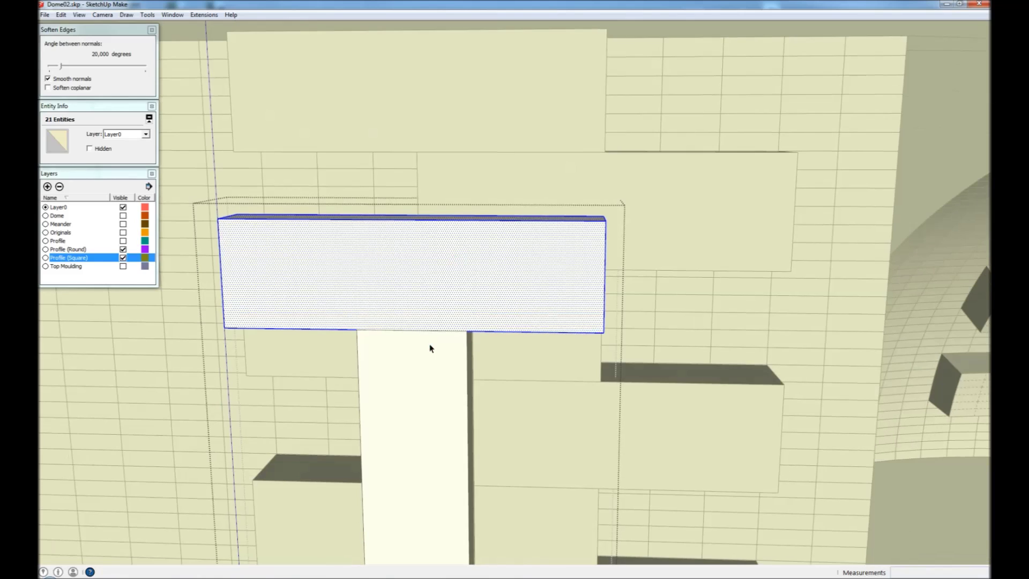
{"action": "key", "text": "s"}
{"action": "middle_click_drag", "start_coordinate": [435, 249], "coordinate": [427, 349]}
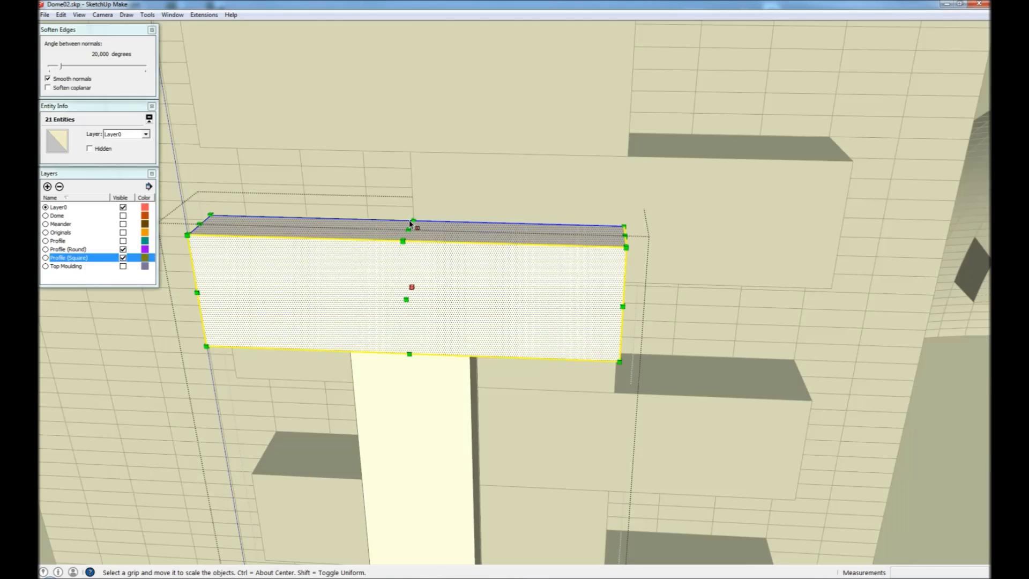
{"action": "left_click_drag", "start_coordinate": [409, 227], "coordinate": [412, 257]}
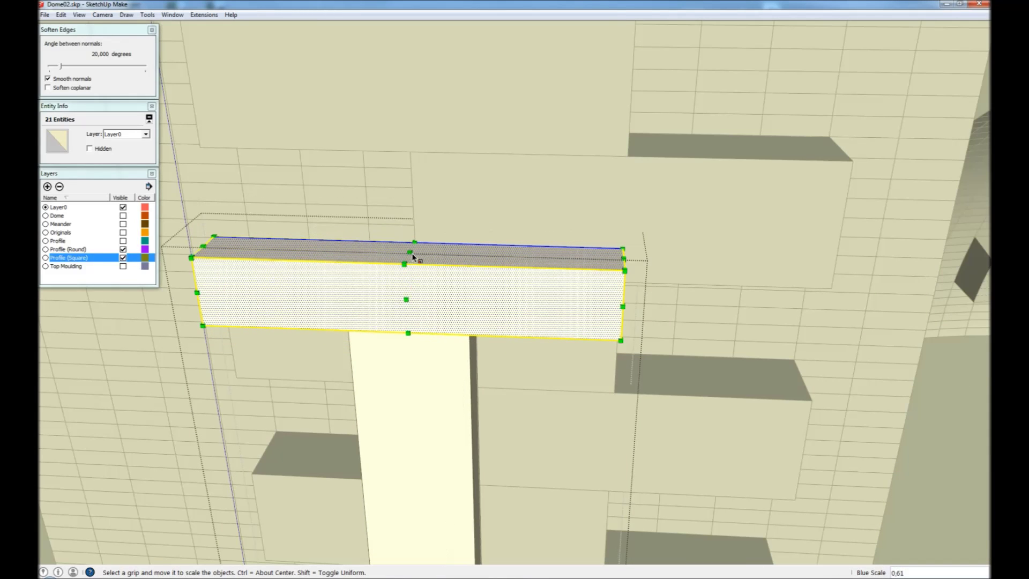
{"action": "type", "text": "0.44"}
{"action": "key", "text": "Return"}
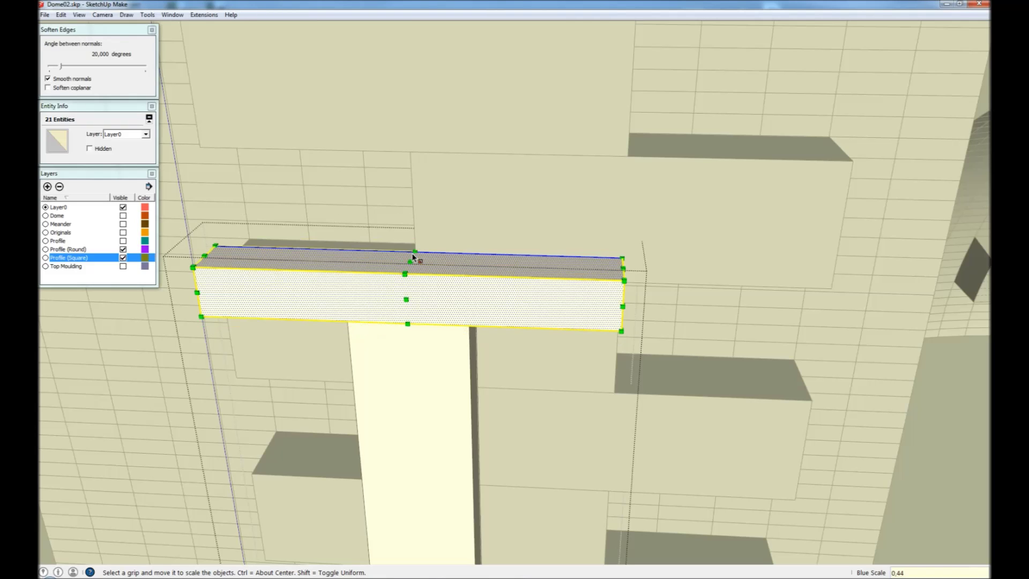
{"action": "key", "text": "space"}
Step: Close the group and bring up the context menu for the whole frame group
{"action": "key", "text": "Escape"}
{"action": "left_click", "coordinate": [402, 323]}
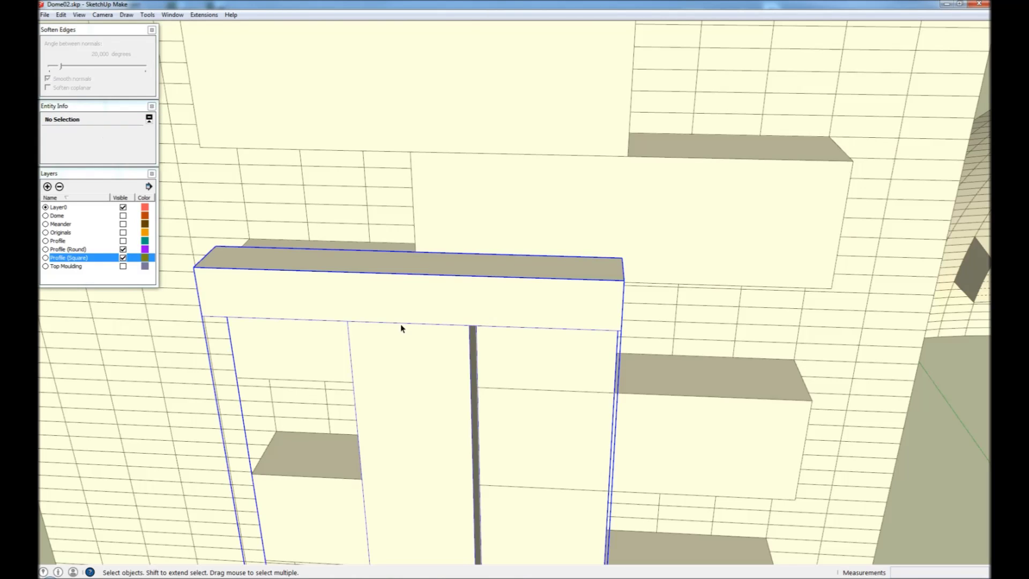
{"action": "right_click", "coordinate": [402, 326]}
Step: Box-taper the frame group with FredoScale, narrowing its top end along the green axis
{"action": "mouse_move", "coordinate": [433, 491]}
{"action": "left_click", "coordinate": [534, 502]}
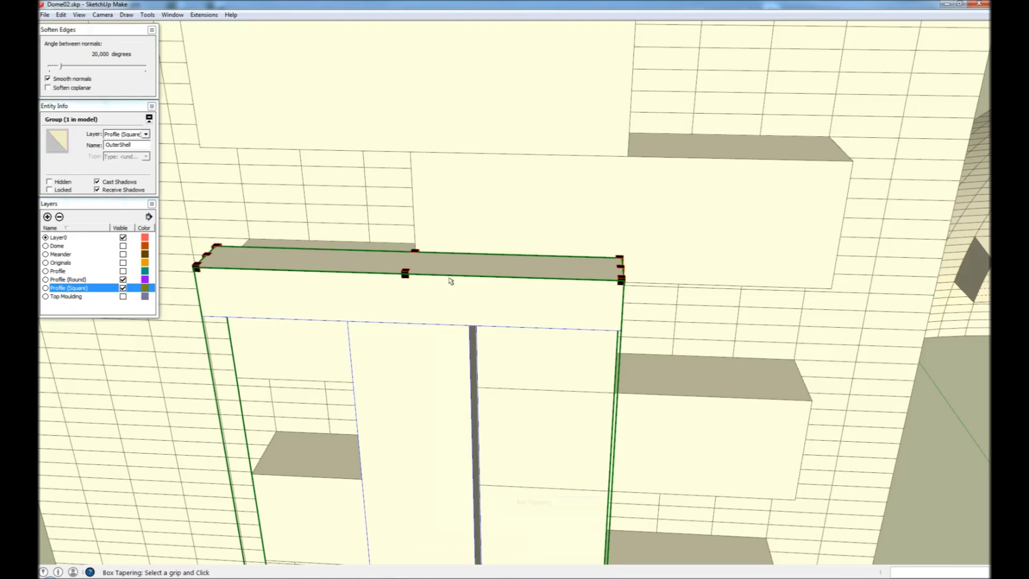
{"action": "left_click", "coordinate": [404, 274]}
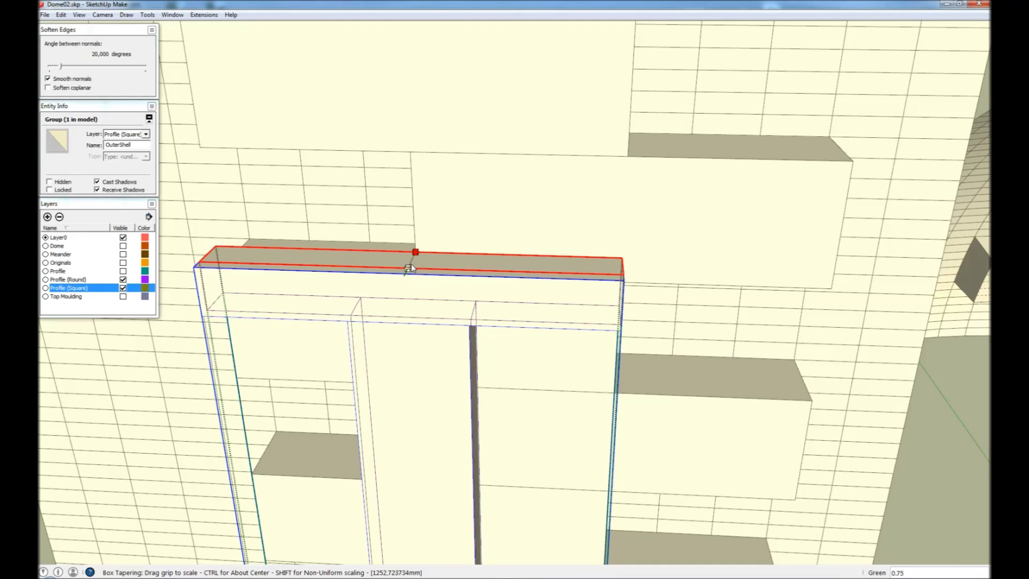
{"action": "left_click", "coordinate": [410, 264]}
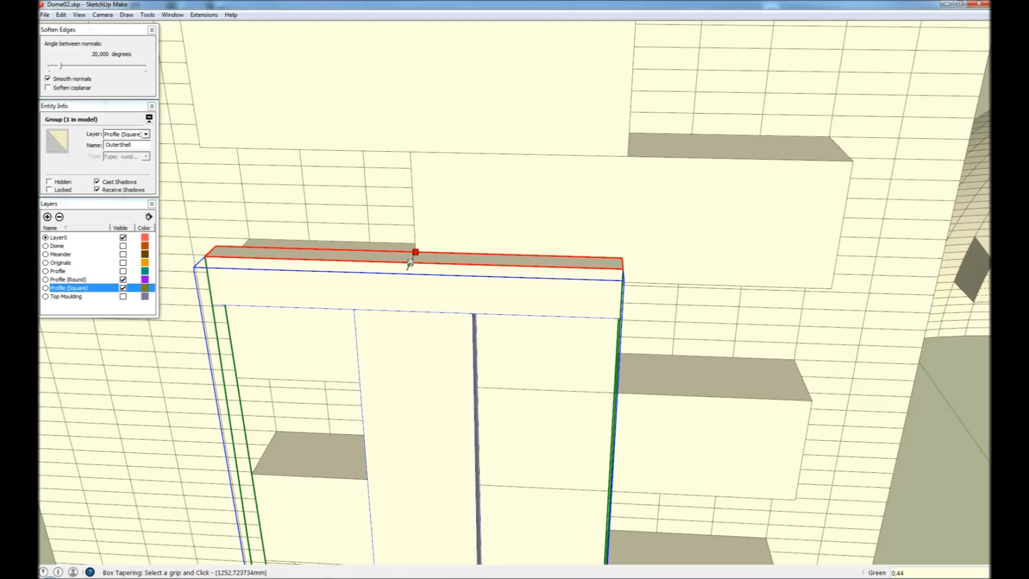
{"action": "key", "text": "space"}
{"action": "scroll", "coordinate": [425, 200], "scroll_direction": "down", "scroll_amount": 5}
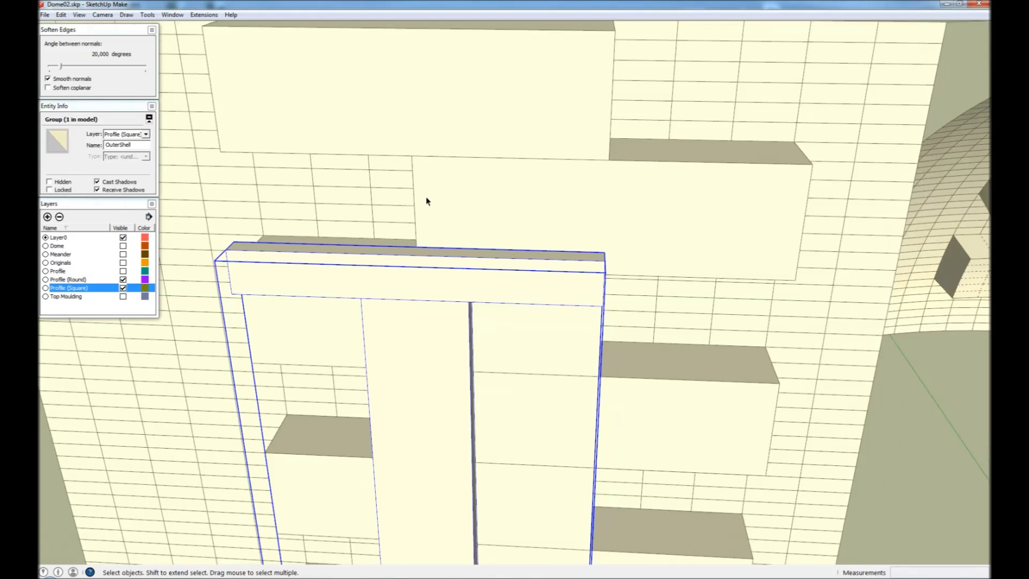
{"action": "scroll", "coordinate": [426, 201], "scroll_direction": "down", "scroll_amount": 2}
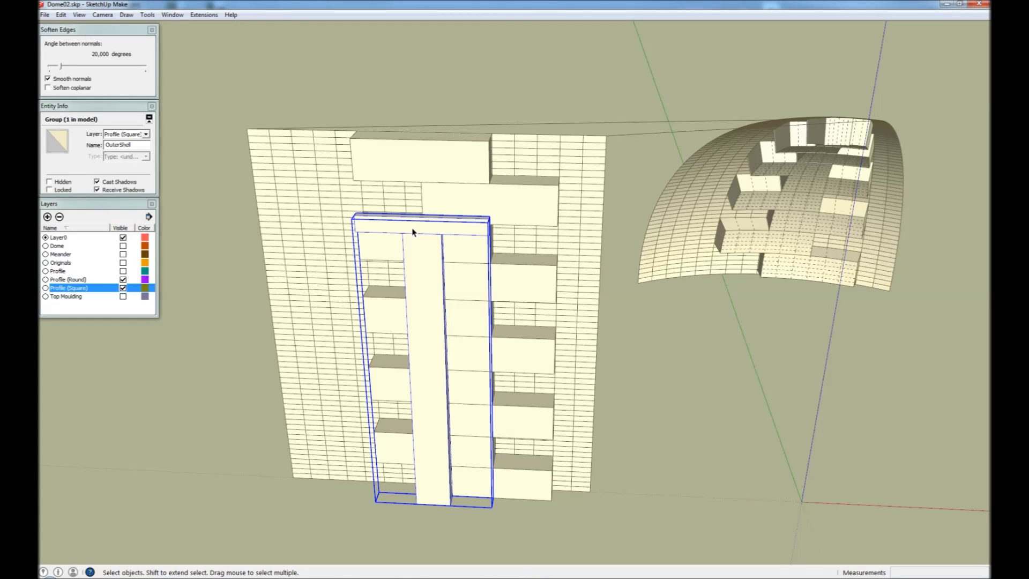
Step: Select the whole model and Flowify the square pillar onto the dome
{"action": "middle_click_drag", "start_coordinate": [446, 398], "coordinate": [450, 236]}
{"action": "key", "text": "ctrl+a"}
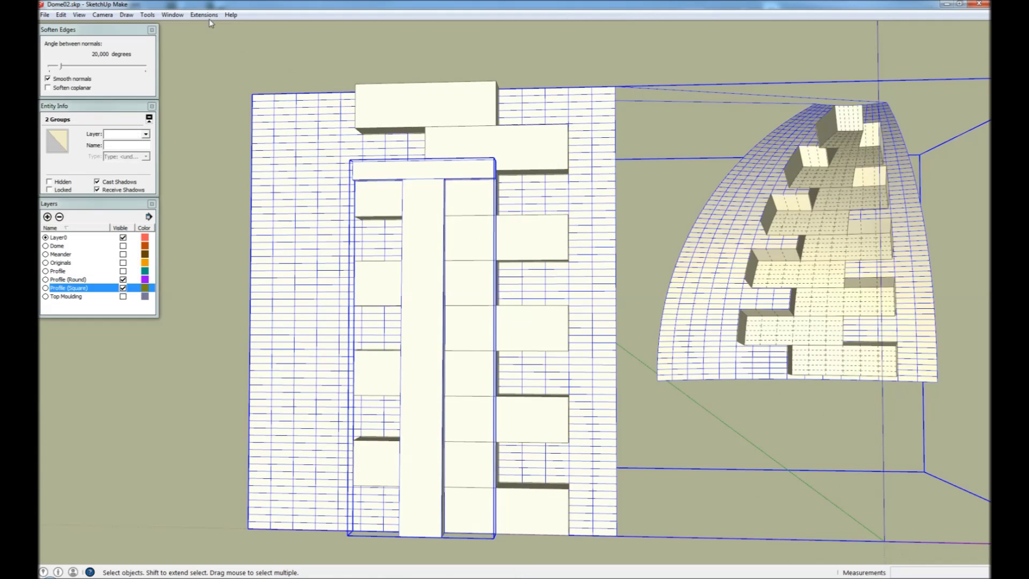
{"action": "left_click", "coordinate": [204, 15]}
{"action": "mouse_move", "coordinate": [217, 28]}
{"action": "left_click", "coordinate": [323, 30]}
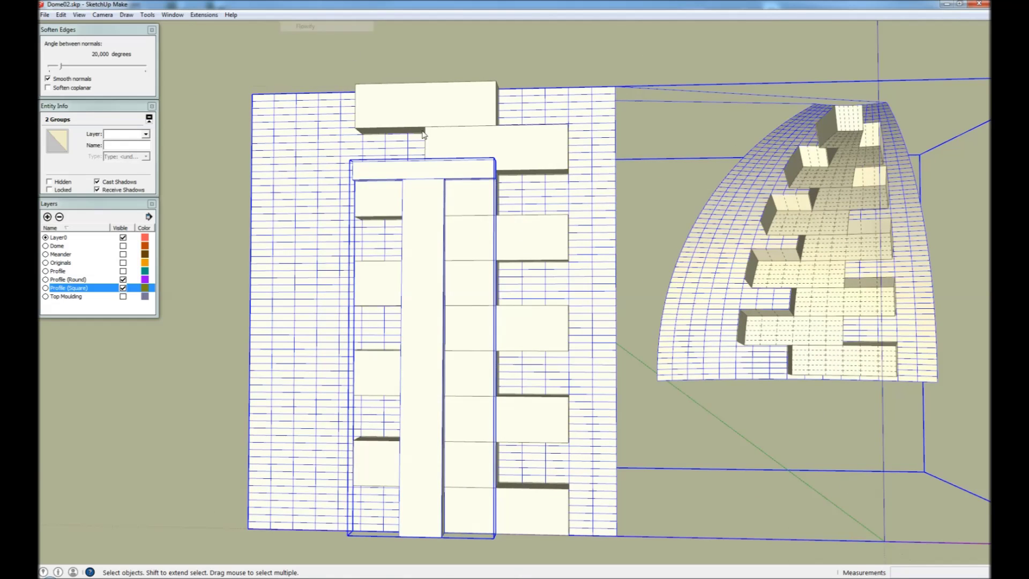
Step: Orbit and zoom around the flowed rib on the dome, then select the curved strip
{"action": "middle_click_drag", "start_coordinate": [385, 211], "coordinate": [378, 203]}
{"action": "scroll", "coordinate": [378, 202], "scroll_direction": "down", "scroll_amount": 4}
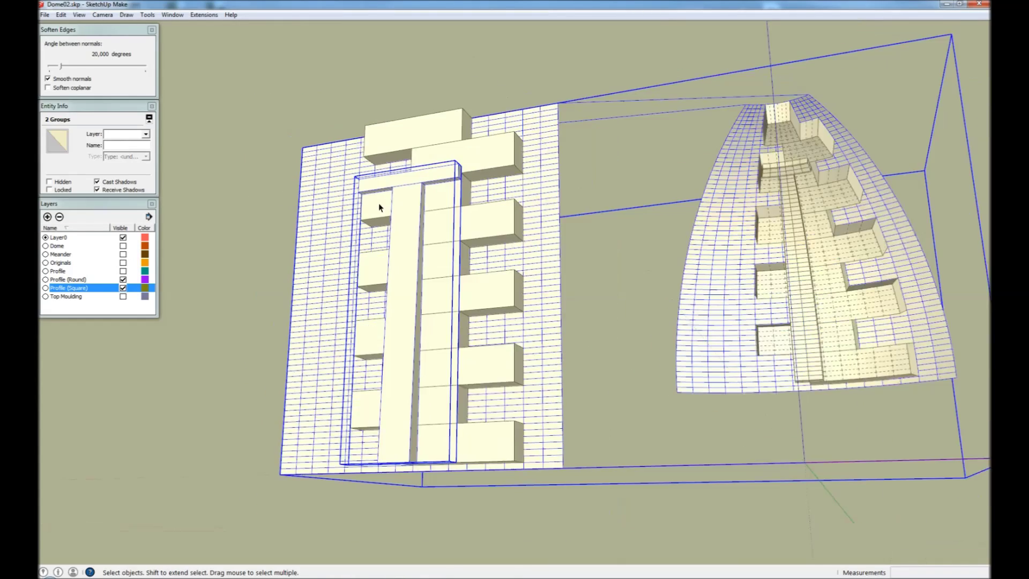
{"action": "scroll", "coordinate": [747, 232], "scroll_direction": "up", "scroll_amount": 5}
{"action": "scroll", "coordinate": [691, 426], "scroll_direction": "up", "scroll_amount": 1}
{"action": "scroll", "coordinate": [691, 426], "scroll_direction": "up", "scroll_amount": 5}
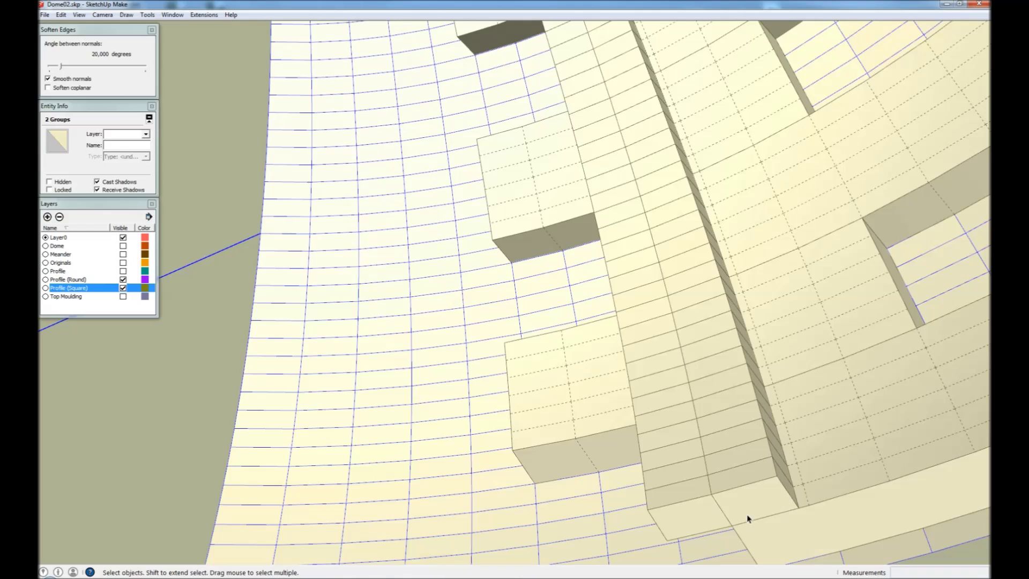
{"action": "middle_click_drag", "start_coordinate": [671, 374], "coordinate": [682, 508]}
{"action": "scroll", "coordinate": [674, 484], "scroll_direction": "down", "scroll_amount": 5}
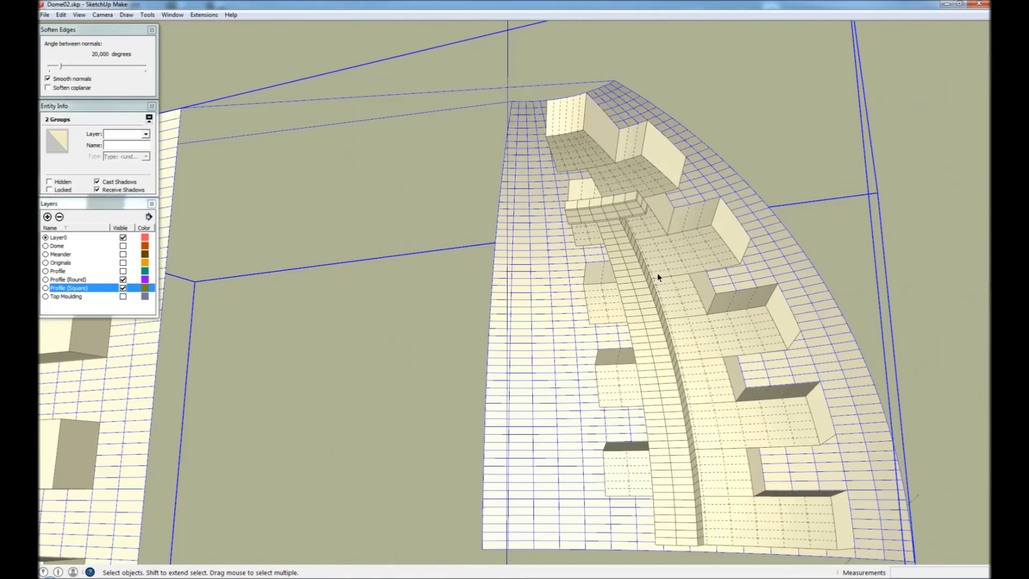
{"action": "middle_click_drag", "start_coordinate": [658, 276], "coordinate": [634, 229]}
{"action": "scroll", "coordinate": [634, 229], "scroll_direction": "up", "scroll_amount": 4}
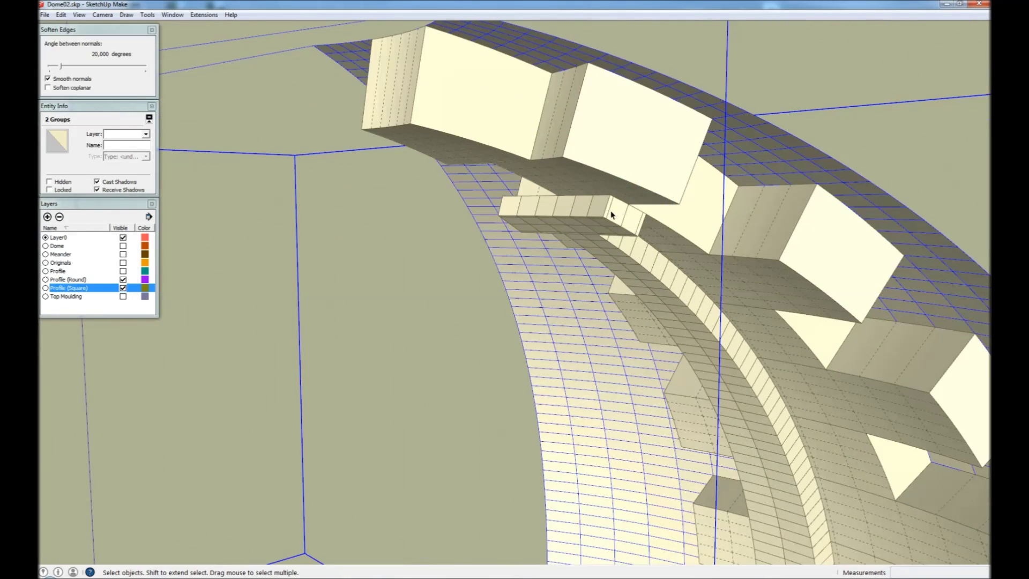
{"action": "scroll", "coordinate": [645, 216], "scroll_direction": "down", "scroll_amount": 6}
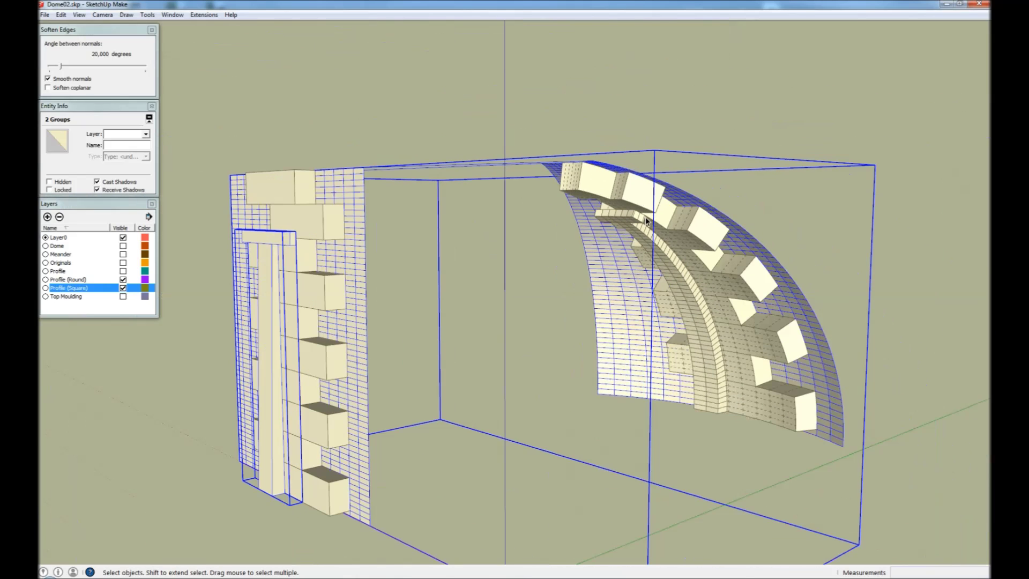
{"action": "left_click", "coordinate": [699, 373]}
Step: Delete the curved trial rib from the dome and the square pillar from the wall
{"action": "key", "text": "Delete"}
{"action": "left_click", "coordinate": [273, 401]}
{"action": "key", "text": "Delete"}
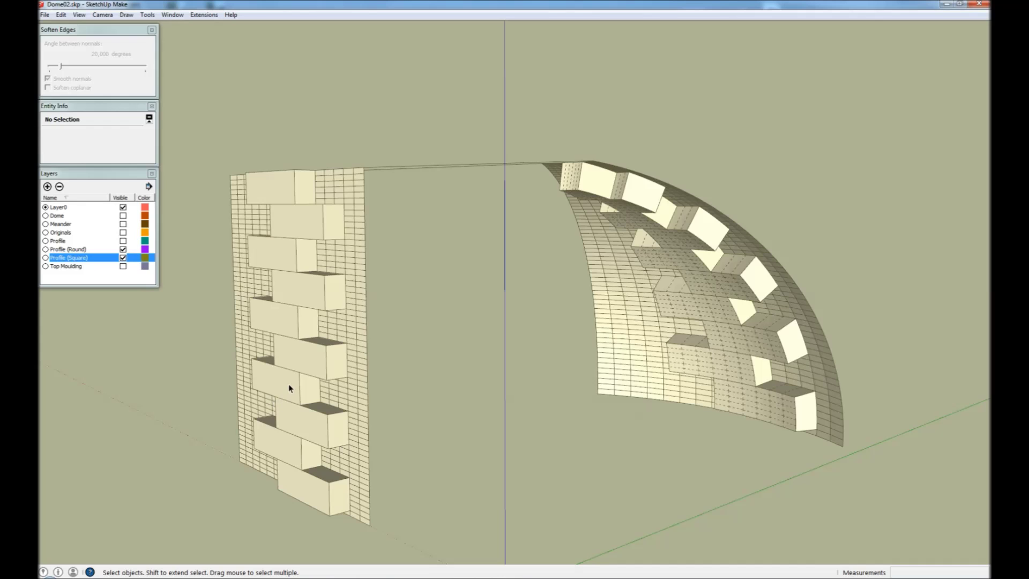
Step: Orbit and zoom in on the T-shaped moulding junction on the wall
{"action": "middle_click_drag", "start_coordinate": [290, 388], "coordinate": [622, 361]}
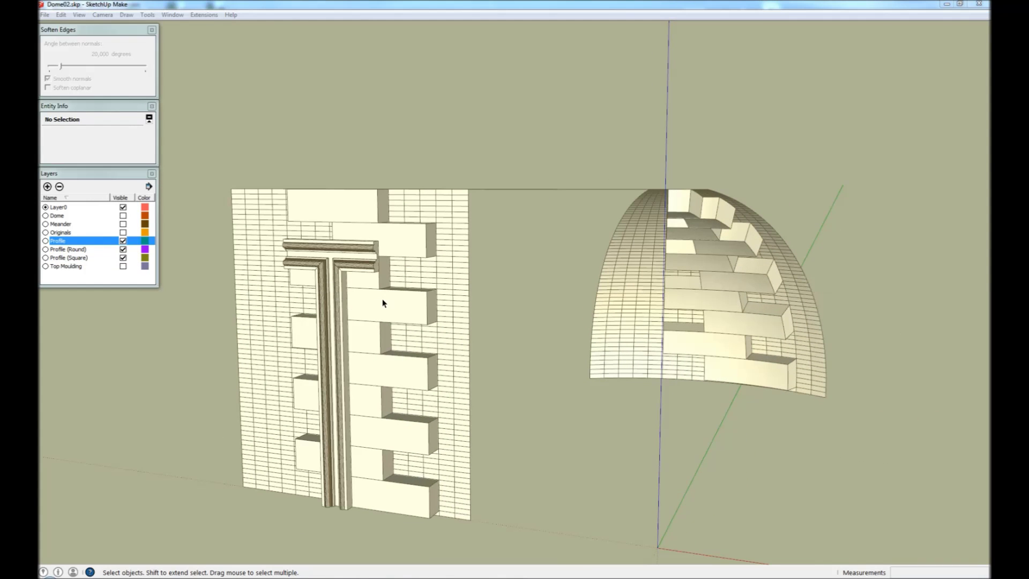
{"action": "middle_click_drag", "start_coordinate": [383, 303], "coordinate": [406, 300]}
{"action": "scroll", "coordinate": [320, 272], "scroll_direction": "up", "scroll_amount": 1}
{"action": "mouse_move", "coordinate": [320, 276]}
{"action": "middle_mouse_down"}
{"action": "mouse_move", "coordinate": [345, 285]}
{"action": "mouse_move", "coordinate": [323, 272]}
{"action": "middle_mouse_up"}
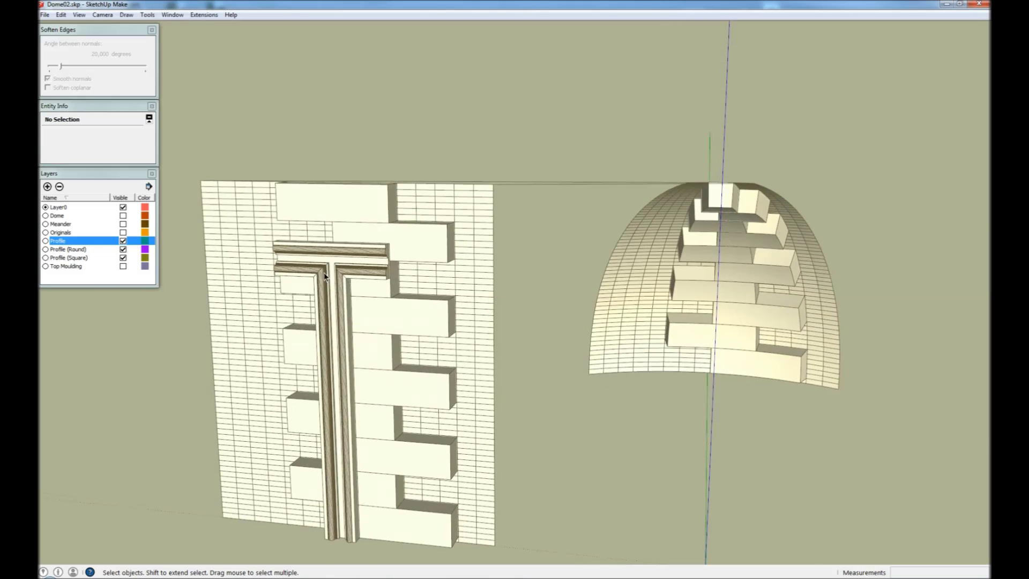
{"action": "scroll", "coordinate": [323, 272], "scroll_direction": "up", "scroll_amount": 10}
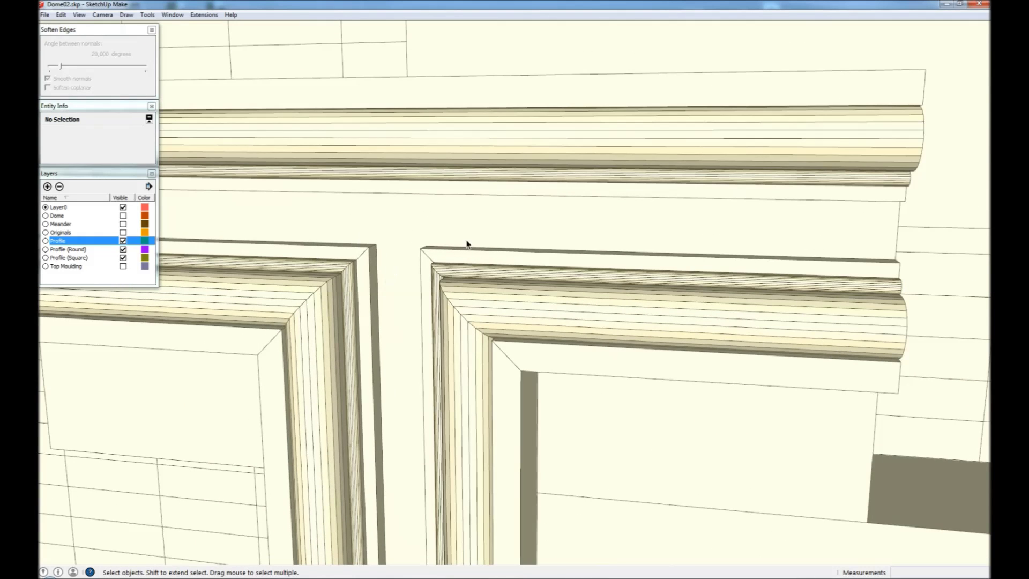
{"action": "scroll", "coordinate": [586, 304], "scroll_direction": "down", "scroll_amount": 3}
{"action": "middle_click_drag", "start_coordinate": [443, 252], "coordinate": [445, 313]}
Step: Draw edges closing the T-moulding's open gap and its underside inside corners
{"action": "key", "text": "l"}
{"action": "left_click", "coordinate": [463, 278]}
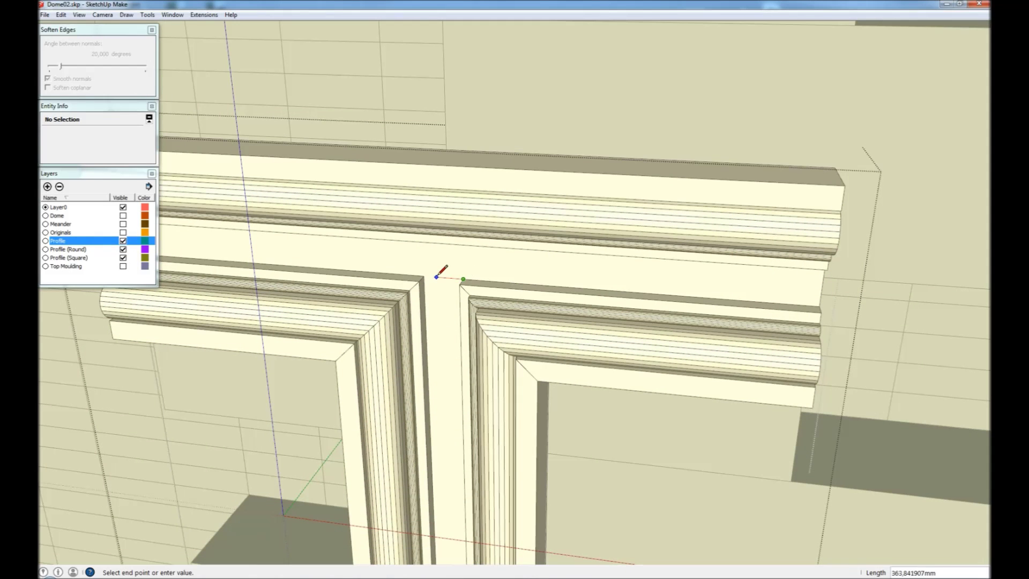
{"action": "left_click", "coordinate": [424, 277]}
{"action": "key", "text": "space"}
{"action": "middle_click_drag", "start_coordinate": [425, 282], "coordinate": [693, 150]}
{"action": "key", "text": "l"}
{"action": "left_click", "coordinate": [447, 261]}
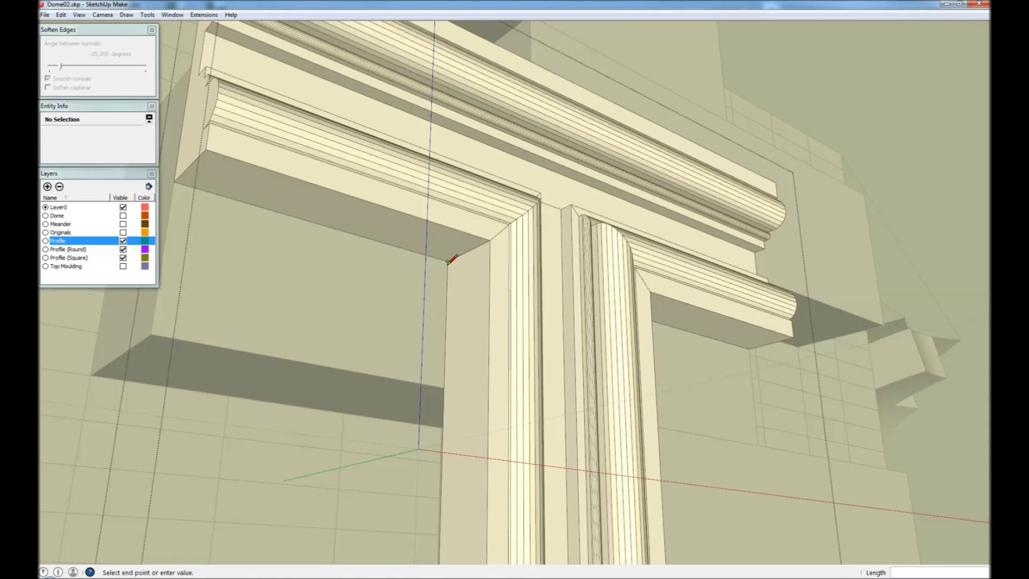
{"action": "middle_click_drag", "start_coordinate": [734, 372], "coordinate": [423, 284]}
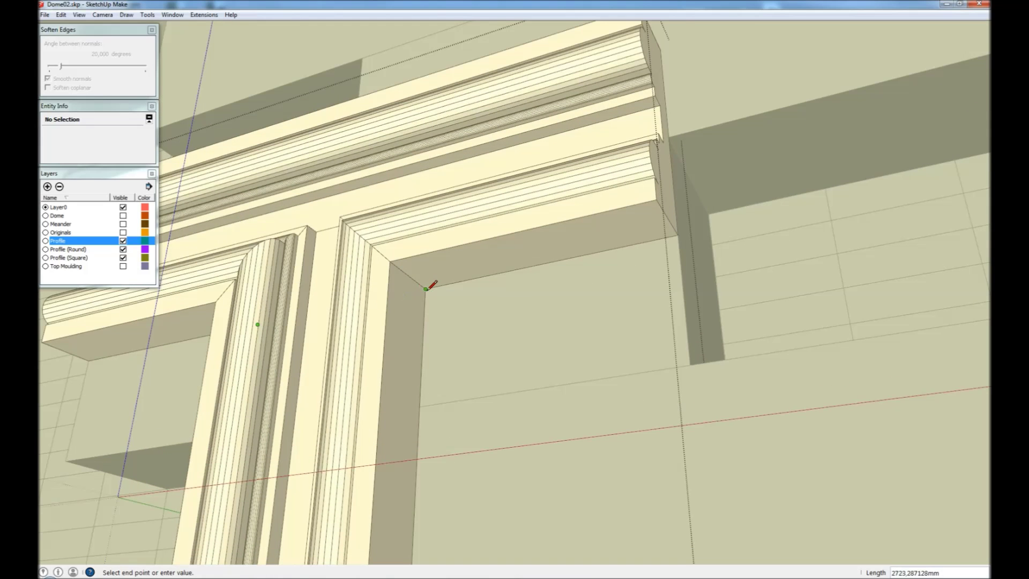
{"action": "left_click", "coordinate": [427, 290]}
{"action": "key", "text": "space"}
Step: Scale the whole T-moulding vertically to 0.44 and close the group
{"action": "scroll", "coordinate": [566, 318], "scroll_direction": "down", "scroll_amount": 3}
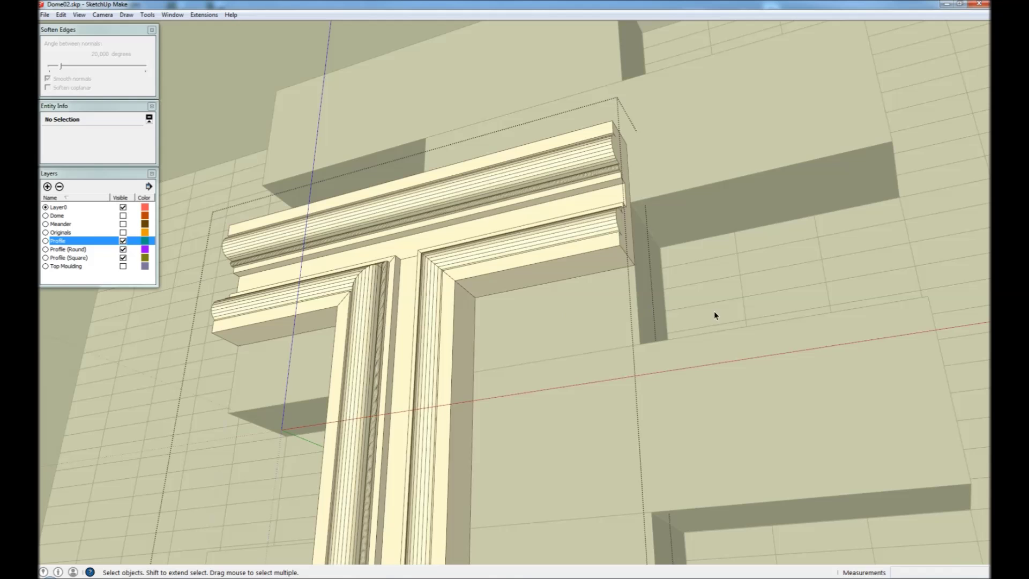
{"action": "left_click_drag", "start_coordinate": [594, 110], "coordinate": [546, 119]}
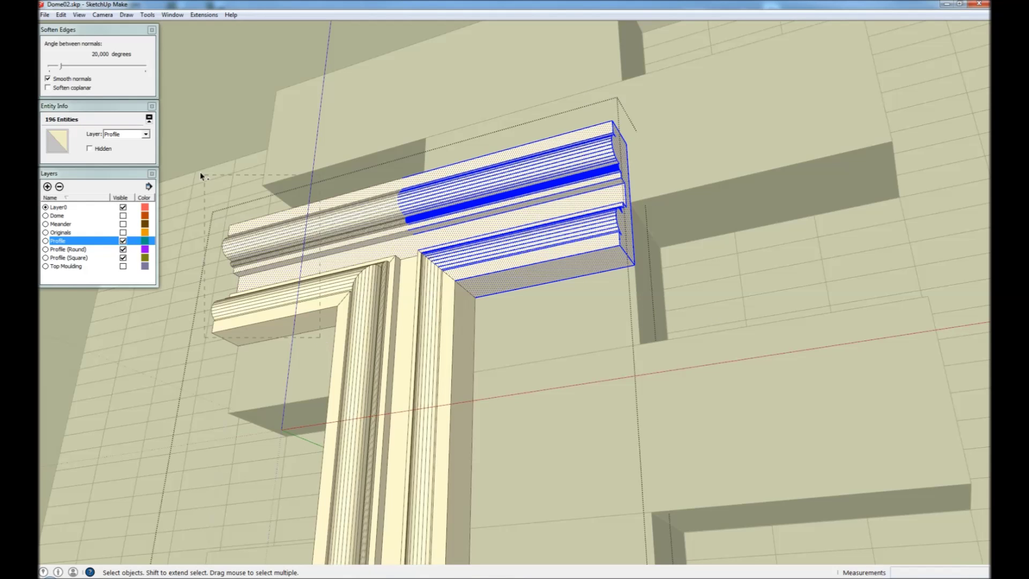
{"action": "left_click_drag", "start_coordinate": [201, 174], "coordinate": [200, 172]}
{"action": "middle_click_drag", "start_coordinate": [200, 172], "coordinate": [402, 300]}
{"action": "key", "text": "s"}
{"action": "left_click_drag", "start_coordinate": [396, 166], "coordinate": [398, 206]}
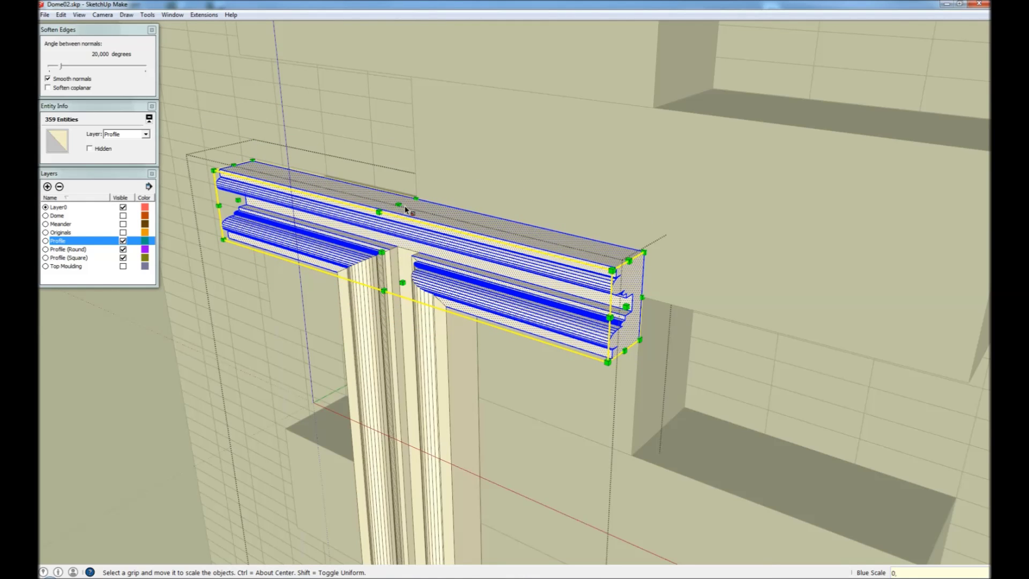
{"action": "key", "text": "Return"}
{"action": "key", "text": "space"}
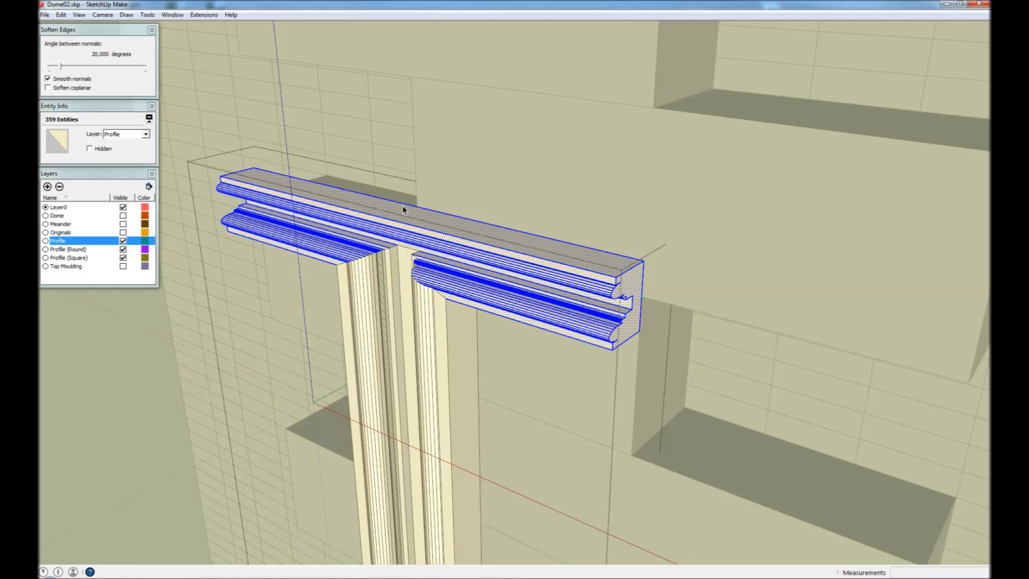
{"action": "key", "text": "Escape"}
Step: With the moulding and grid groups selected, cut the moulding into block-sized segments via Flowify
{"action": "left_click", "coordinate": [389, 265]}
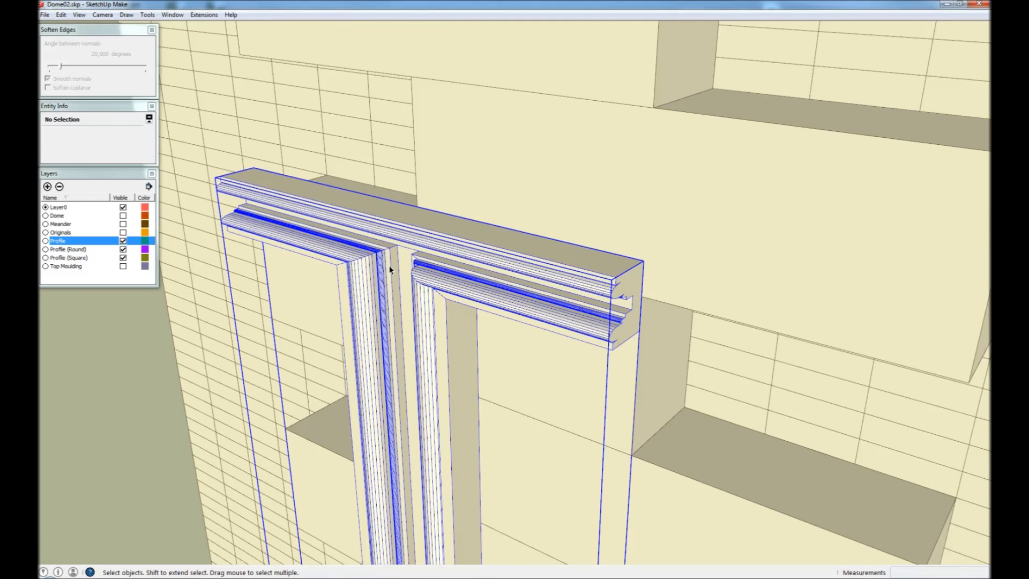
{"action": "left_click", "coordinate": [351, 162], "text": "shift"}
{"action": "left_click", "coordinate": [203, 15]}
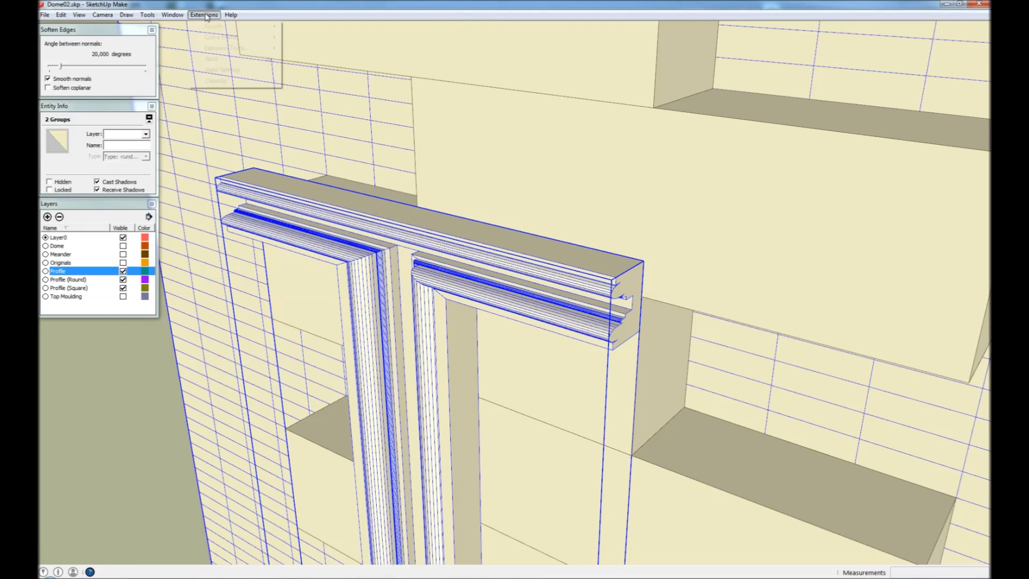
{"action": "mouse_move", "coordinate": [236, 26]}
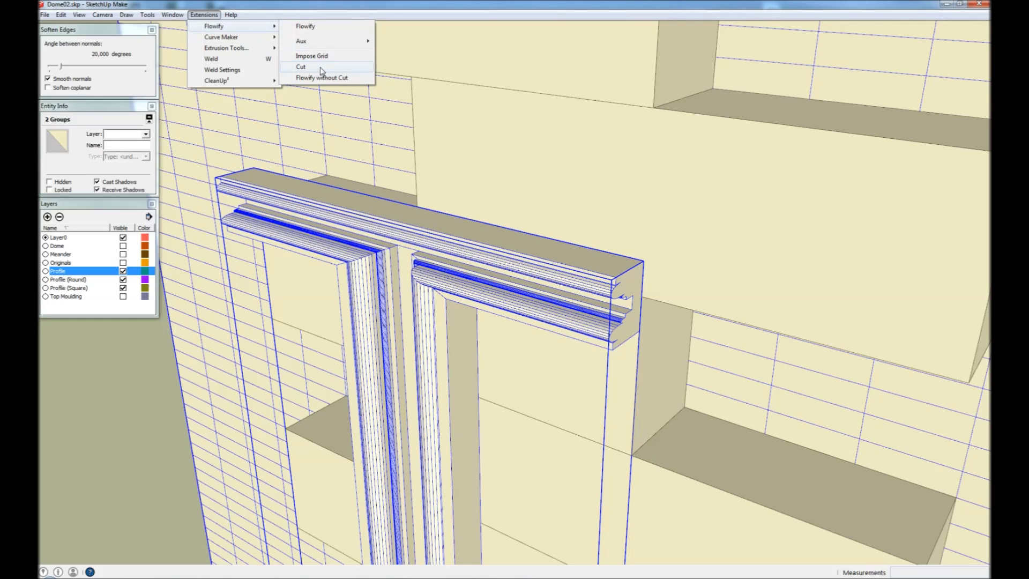
{"action": "left_click", "coordinate": [320, 69]}
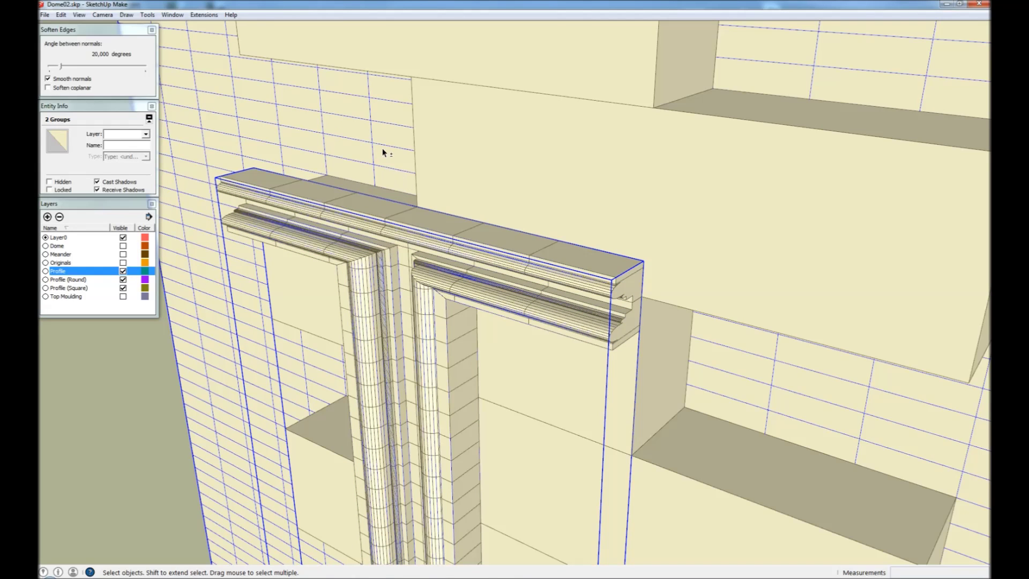
Step: Try moving the moulding rightward, cancel the move, and reselect the moulding group
{"action": "left_click", "coordinate": [470, 253]}
{"action": "key", "text": "m"}
{"action": "left_click", "coordinate": [610, 311]}
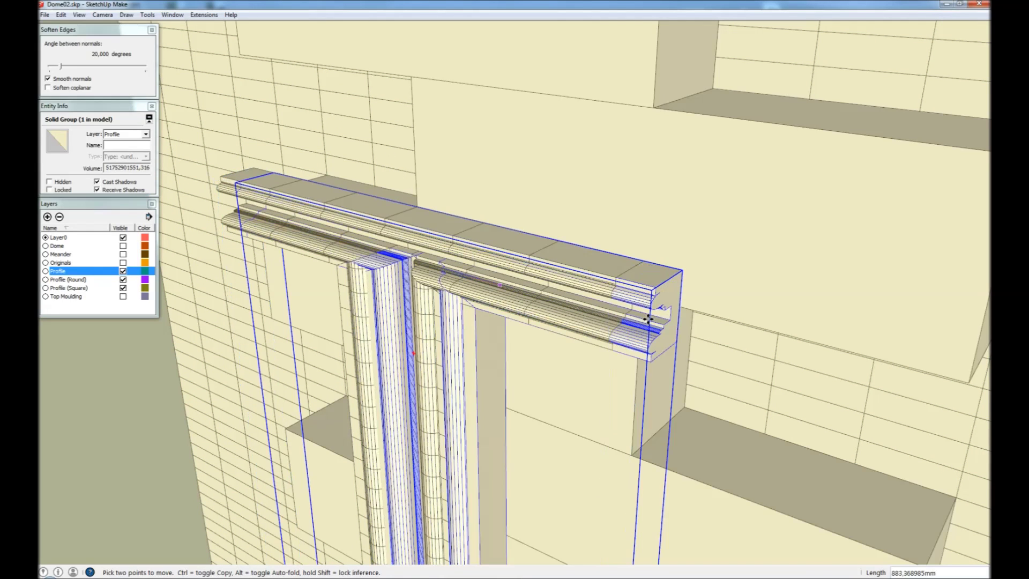
{"action": "left_click", "coordinate": [650, 320]}
{"action": "key", "text": "space"}
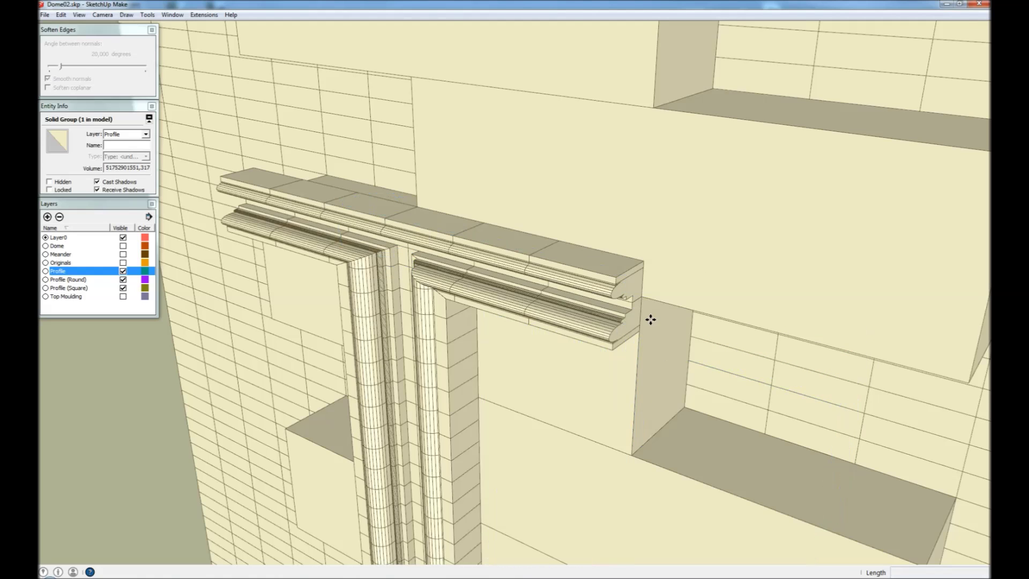
{"action": "key", "text": "Escape"}
{"action": "left_click", "coordinate": [557, 292]}
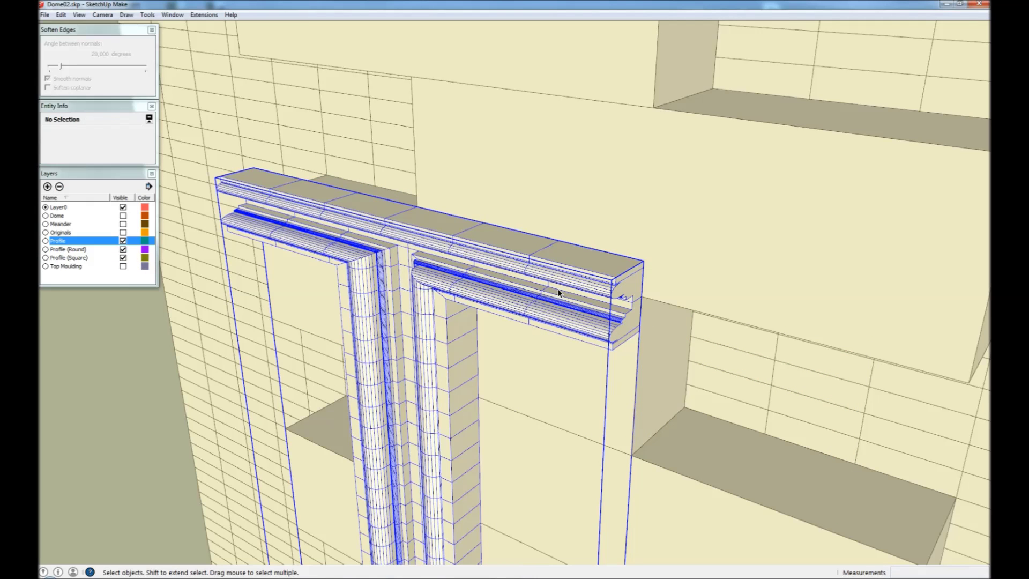
{"action": "right_click", "coordinate": [399, 220]}
Step: Box-taper the T-moulding toward its top edge with a 0.44 factor
{"action": "mouse_move", "coordinate": [469, 389]}
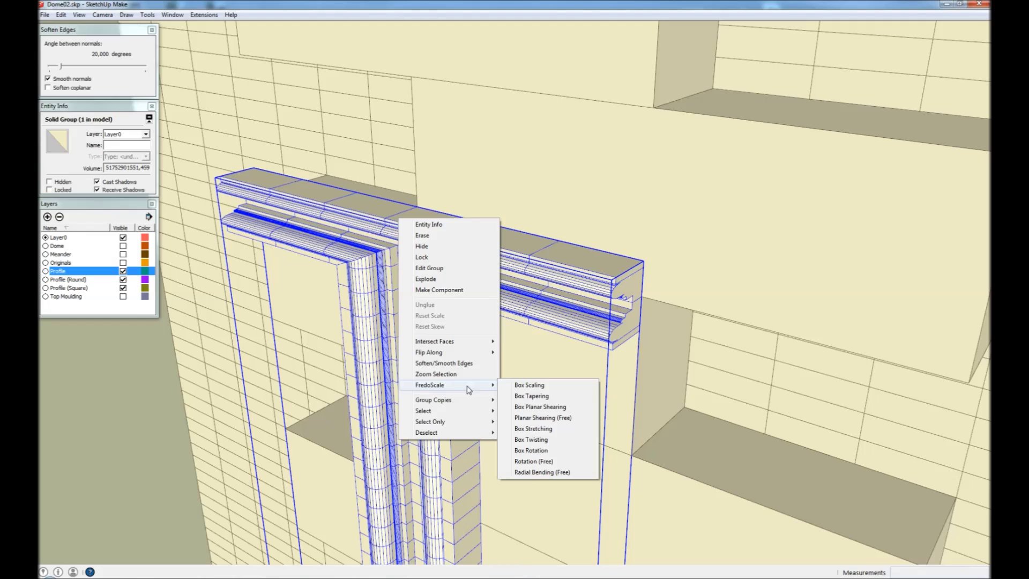
{"action": "left_click", "coordinate": [531, 396]}
{"action": "left_click", "coordinate": [383, 220]}
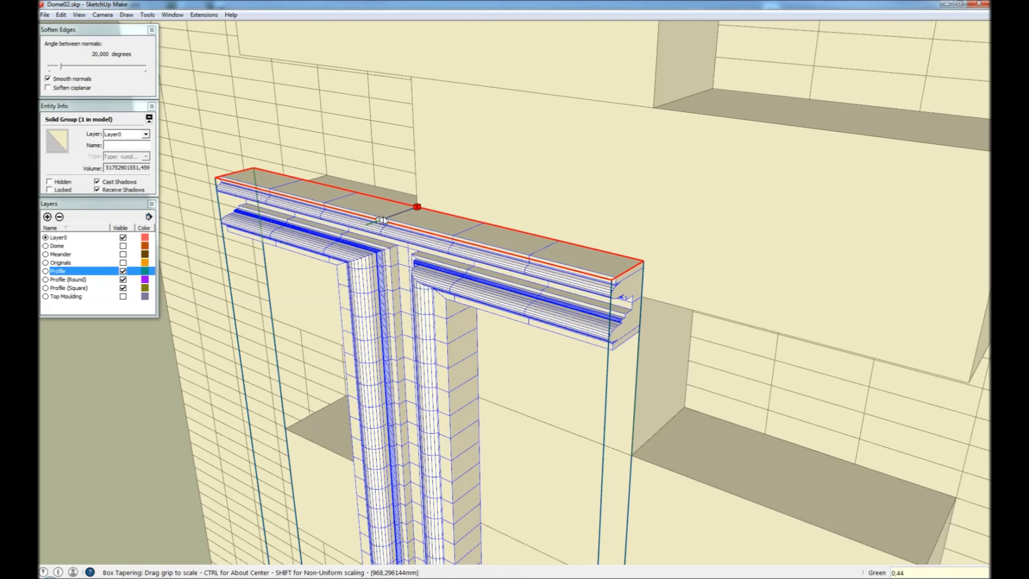
{"action": "key", "text": "Return"}
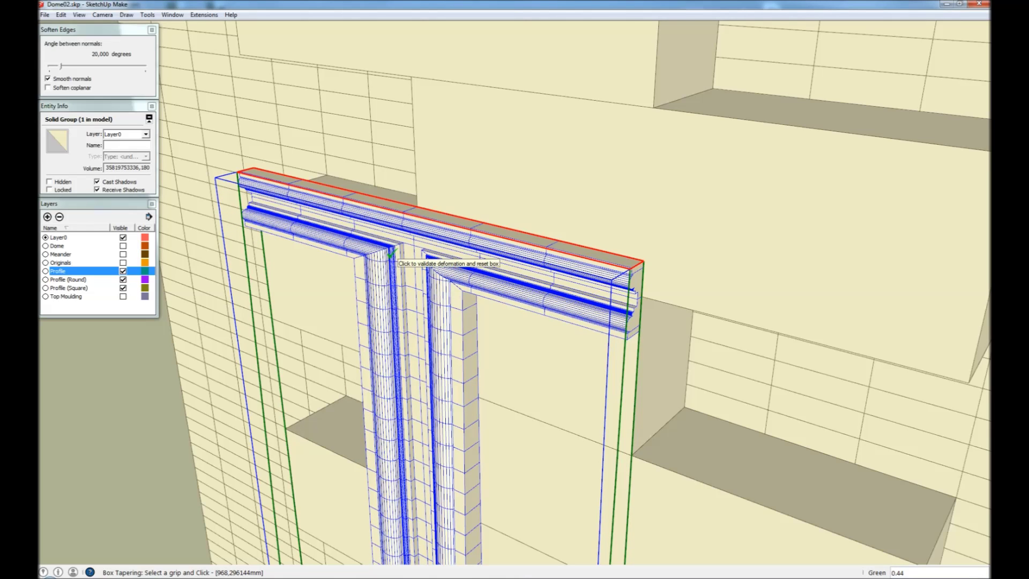
{"action": "key", "text": "space"}
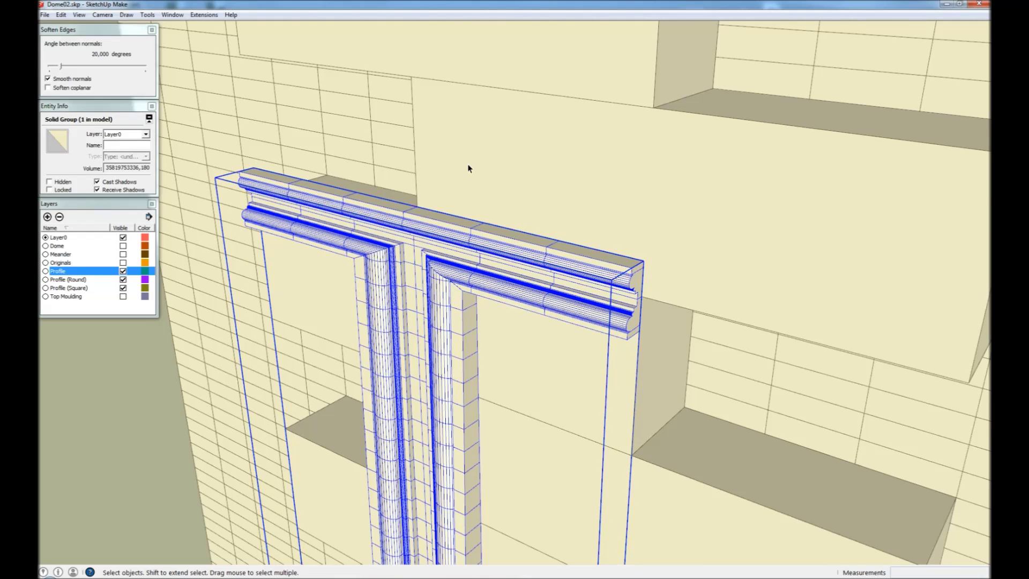
{"action": "scroll", "coordinate": [468, 162], "scroll_direction": "down", "scroll_amount": 6}
{"action": "scroll", "coordinate": [467, 163], "scroll_direction": "down", "scroll_amount": 3}
{"action": "middle_click_drag", "start_coordinate": [493, 259], "coordinate": [629, 126]}
Step: Flow the tapered moulding onto the dome segment using Flowify without Cut
{"action": "left_click", "coordinate": [603, 196], "text": "shift"}
{"action": "left_click", "coordinate": [204, 14]}
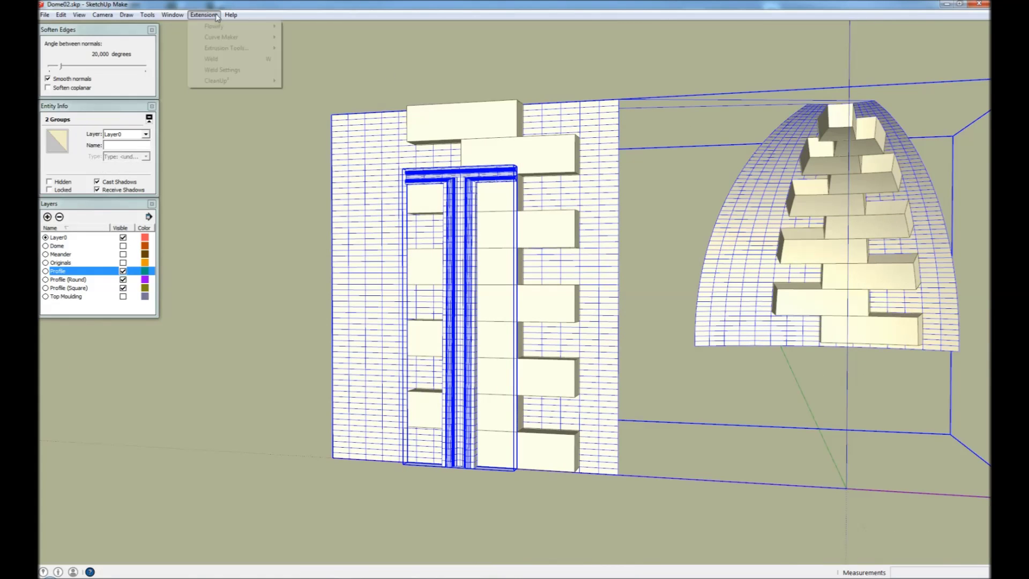
{"action": "mouse_move", "coordinate": [225, 26]}
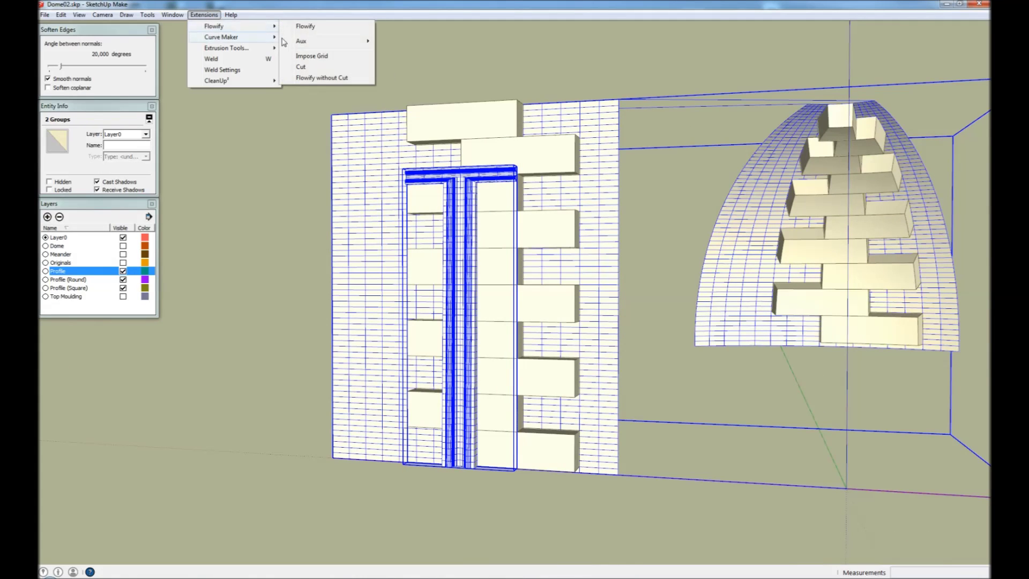
{"action": "left_click", "coordinate": [331, 80]}
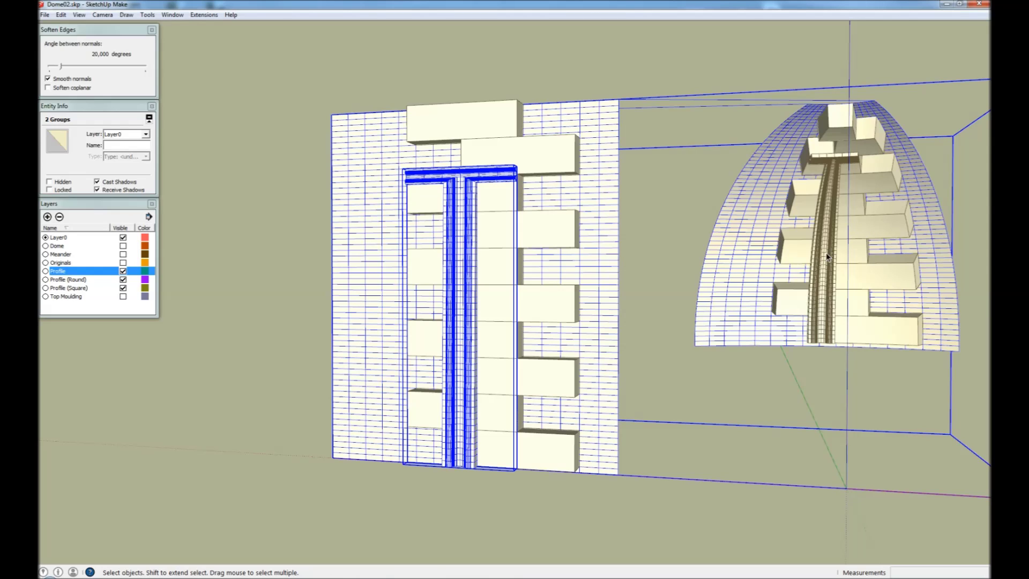
Step: Select the flowed moulding strip on the dome and run CleanUp on it
{"action": "left_click", "coordinate": [826, 256]}
{"action": "scroll", "coordinate": [844, 240], "scroll_direction": "up", "scroll_amount": 3}
{"action": "key", "text": "shift+c"}
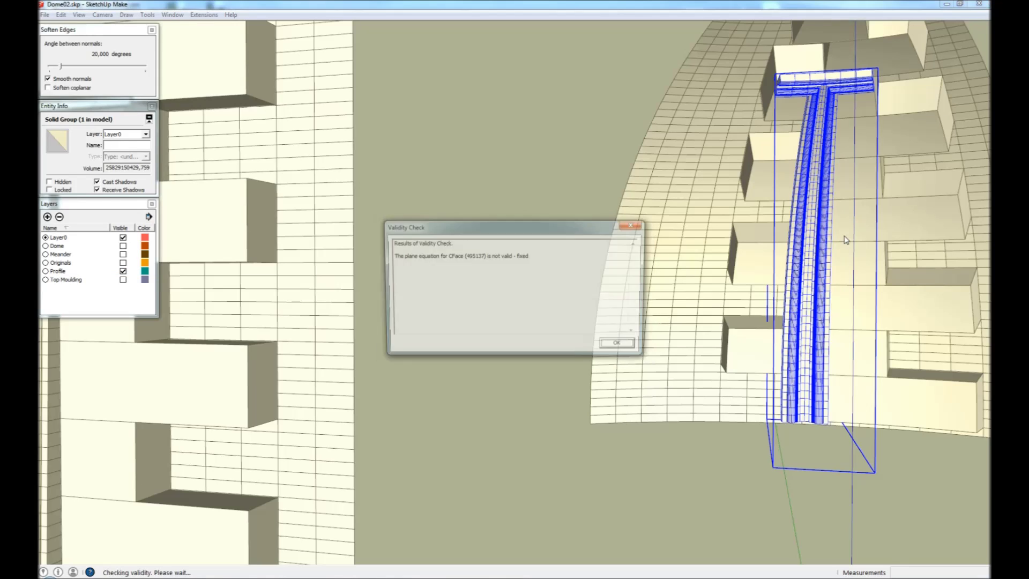
Step: Finish CleanUp with Soften coplanar and cut all geometry out of the flowified moulding group
{"action": "key", "text": "Return"}
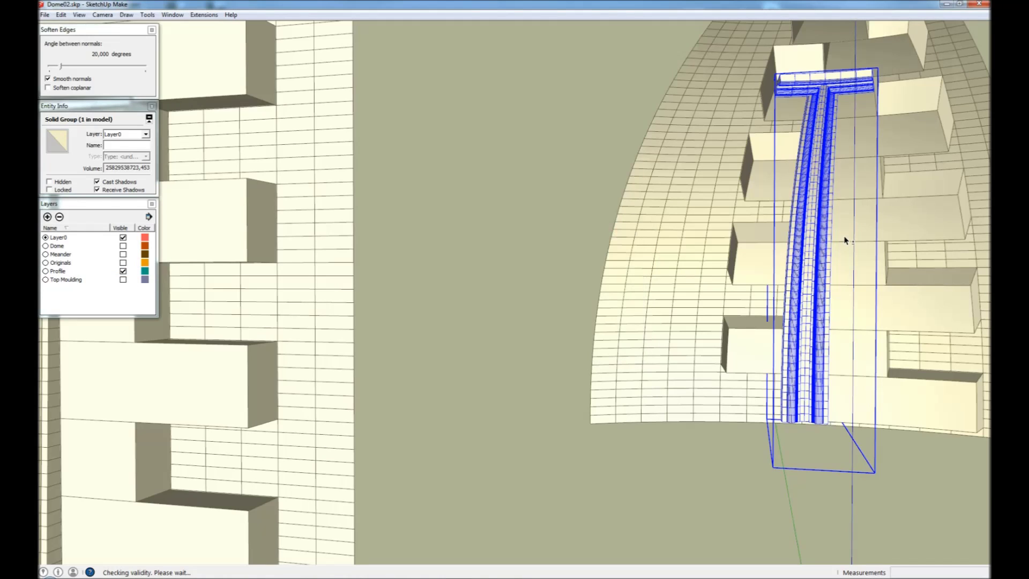
{"action": "left_click", "coordinate": [48, 88]}
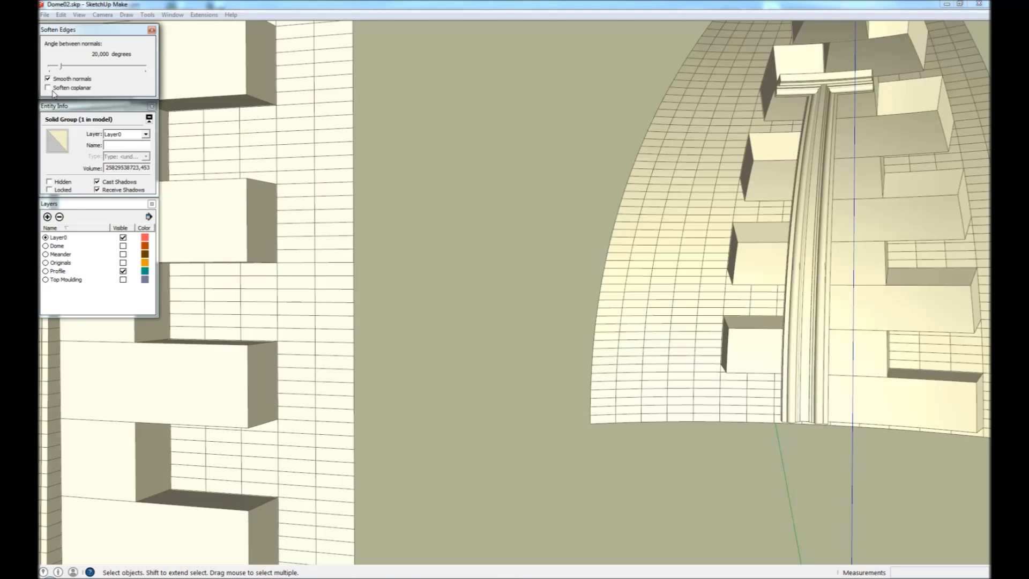
{"action": "double_click", "coordinate": [808, 279]}
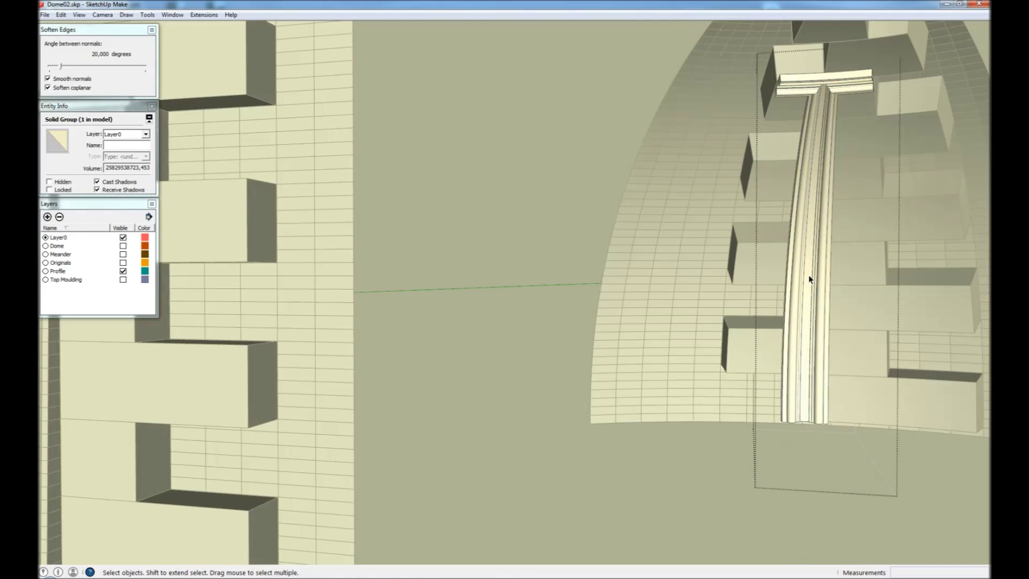
{"action": "key", "text": "ctrl+a"}
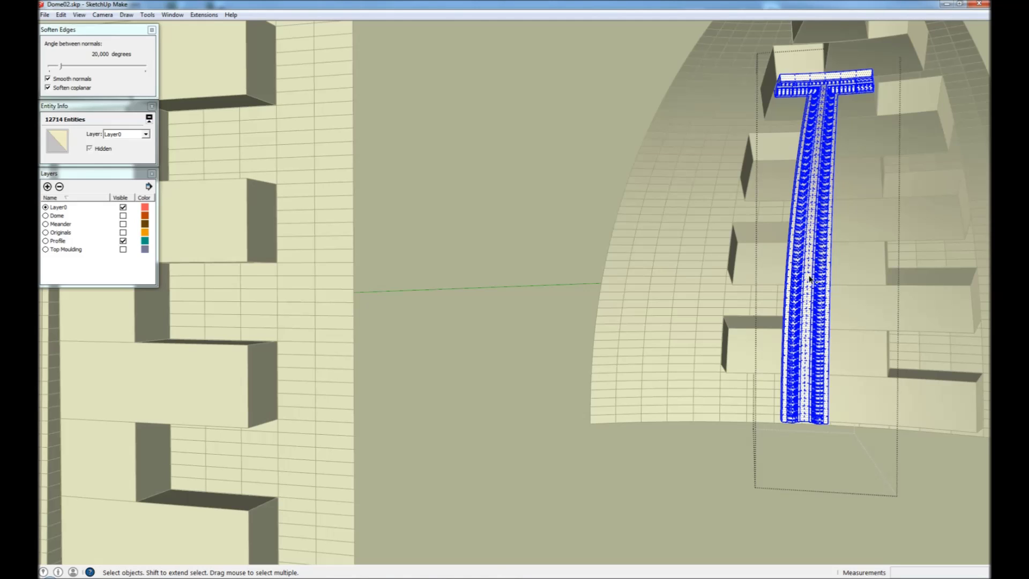
{"action": "key", "text": "ctrl+x"}
{"action": "left_click", "coordinate": [809, 279]}
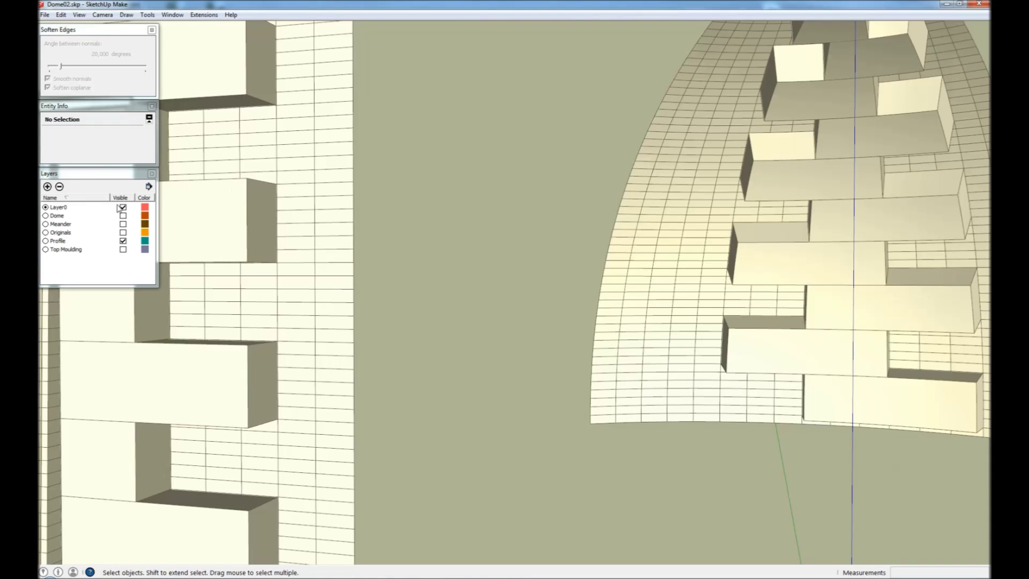
Step: Show the Originals layer and swap the original strip's contents for the pasted-in-place moulding
{"action": "left_click", "coordinate": [123, 232]}
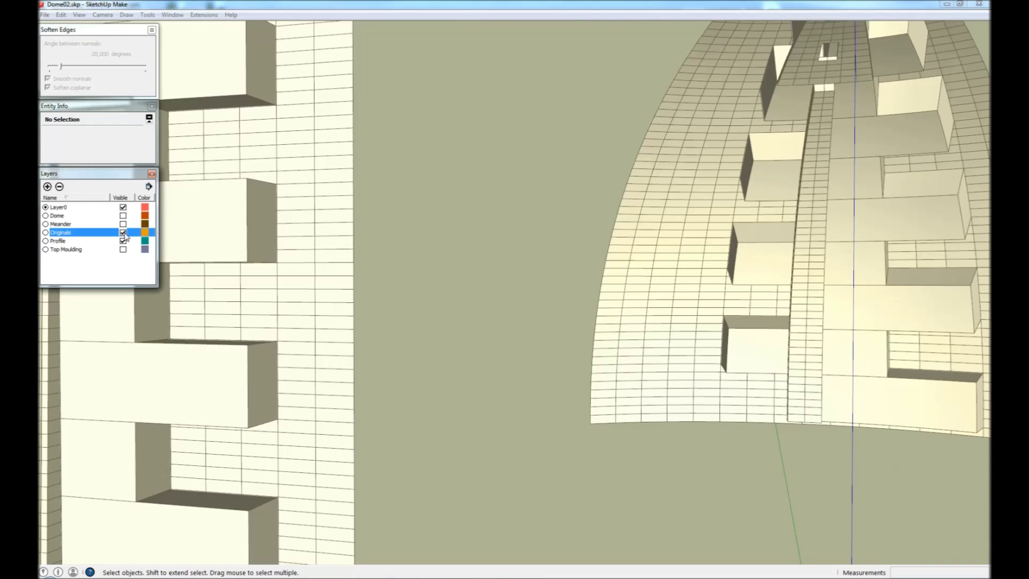
{"action": "double_click", "coordinate": [802, 284]}
{"action": "key", "text": "ctrl+a"}
{"action": "key", "text": "Delete"}
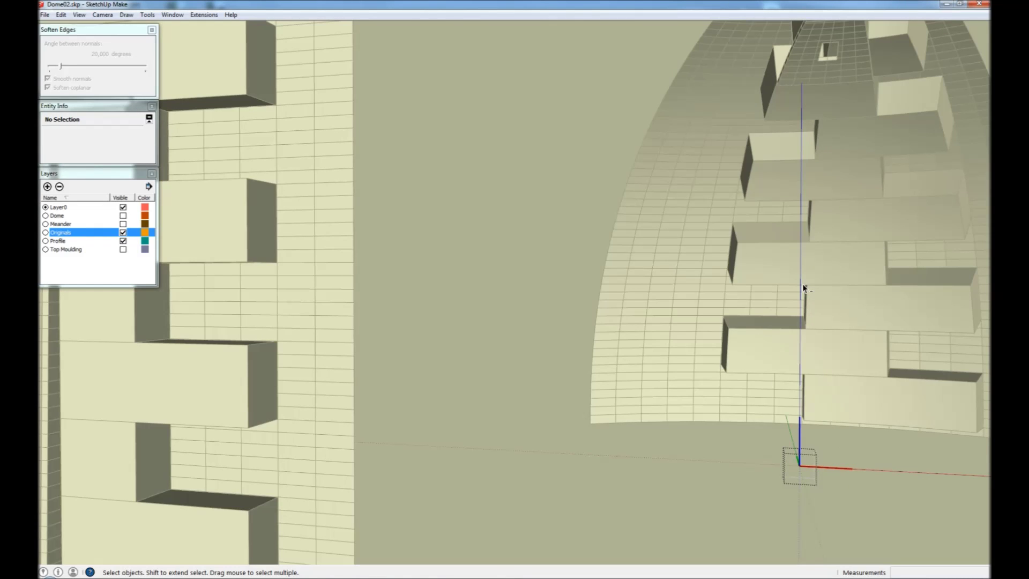
{"action": "key", "text": "ctrl+shift+v"}
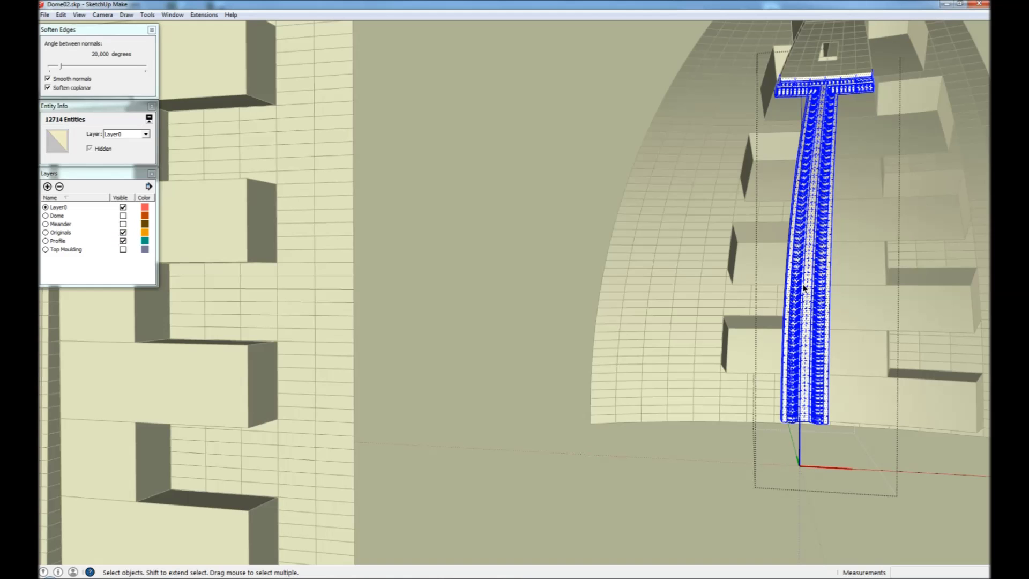
{"action": "left_click", "coordinate": [538, 286]}
Step: Make the Dome layer visible and view the whole dome
{"action": "scroll", "coordinate": [624, 253], "scroll_direction": "down", "scroll_amount": 8}
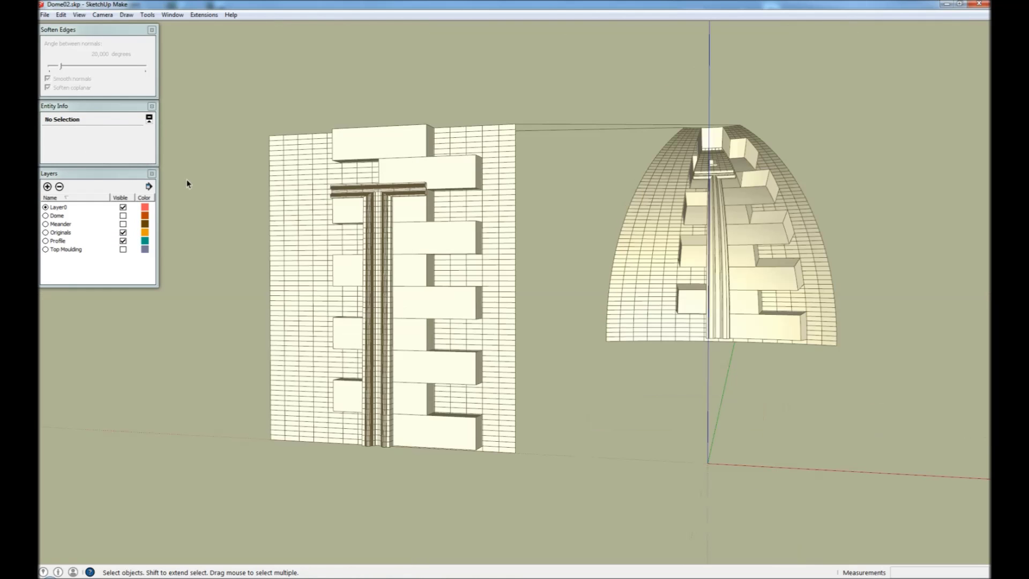
{"action": "left_click", "coordinate": [123, 216]}
{"action": "middle_click_drag", "start_coordinate": [368, 257], "coordinate": [395, 273]}
{"action": "scroll", "coordinate": [395, 273], "scroll_direction": "down", "scroll_amount": 4}
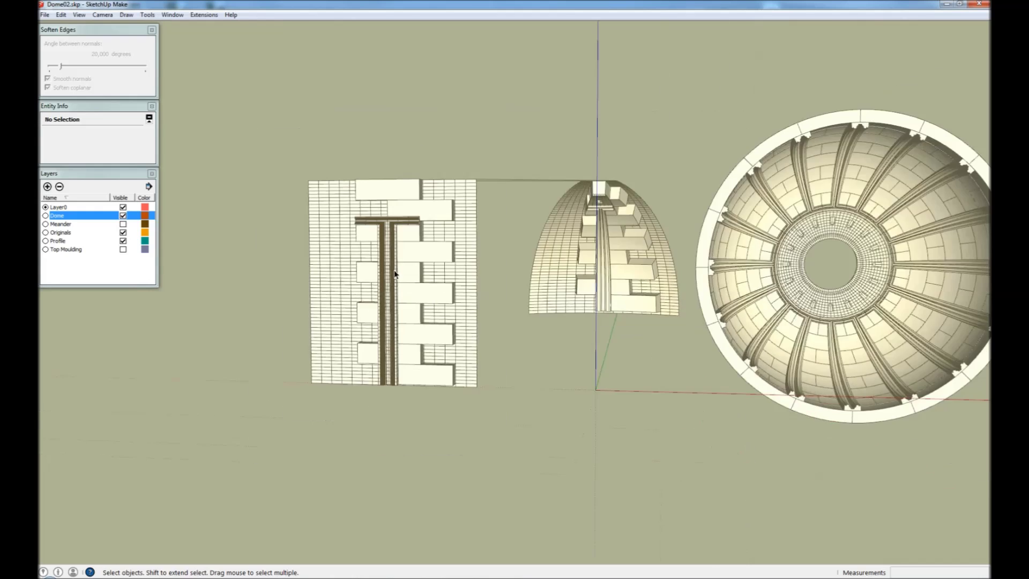
{"action": "scroll", "coordinate": [710, 295], "scroll_direction": "up", "scroll_amount": 1}
{"action": "scroll", "coordinate": [711, 296], "scroll_direction": "up", "scroll_amount": 2}
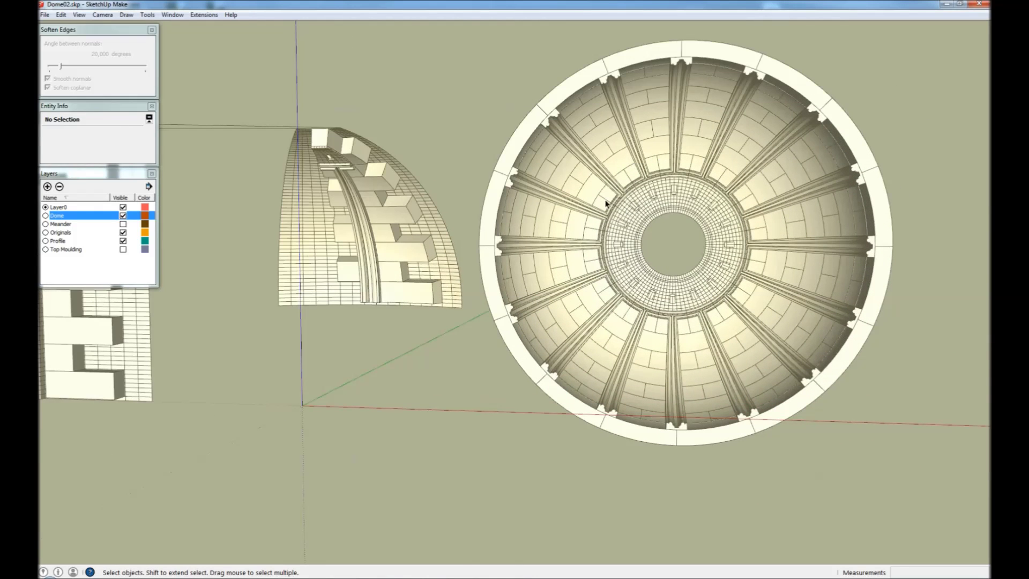
{"action": "scroll", "coordinate": [789, 203], "scroll_direction": "down", "scroll_amount": 3}
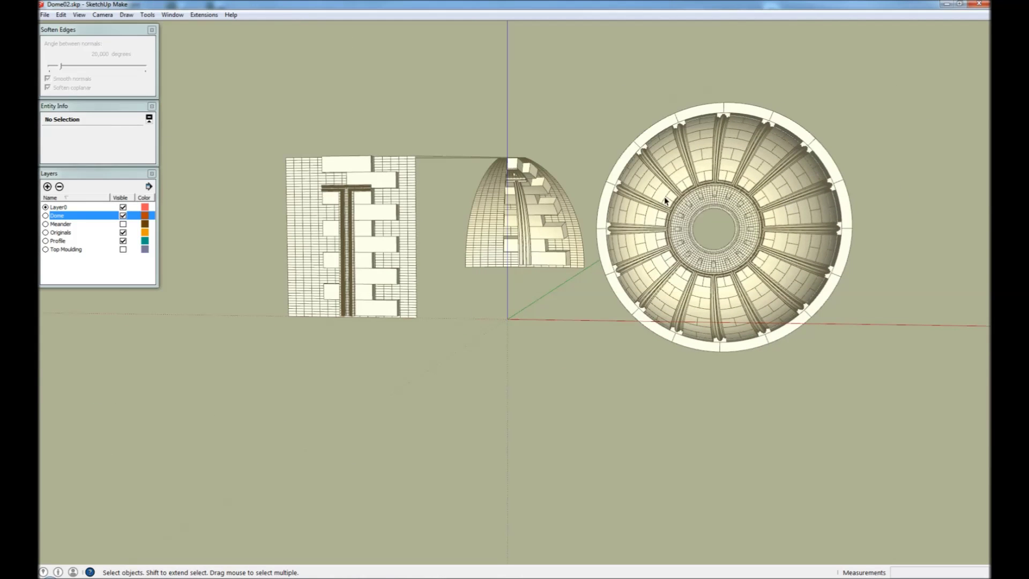
{"action": "scroll", "coordinate": [329, 174], "scroll_direction": "up", "scroll_amount": 3}
{"action": "scroll", "coordinate": [341, 161], "scroll_direction": "up", "scroll_amount": 3}
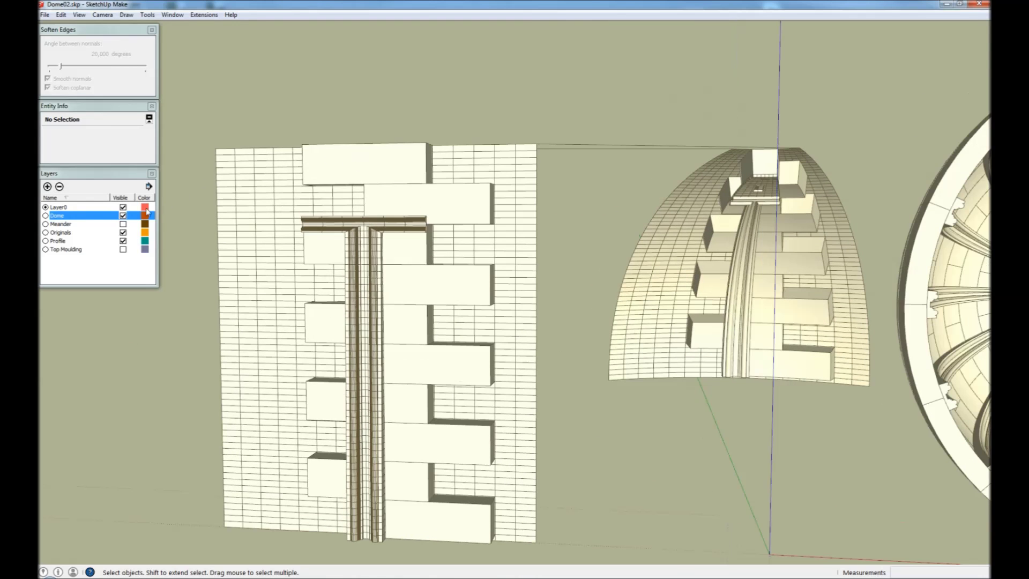
Step: Hide Originals, show Top Moulding, and orbit in on the top moulding strip
{"action": "left_click", "coordinate": [123, 232]}
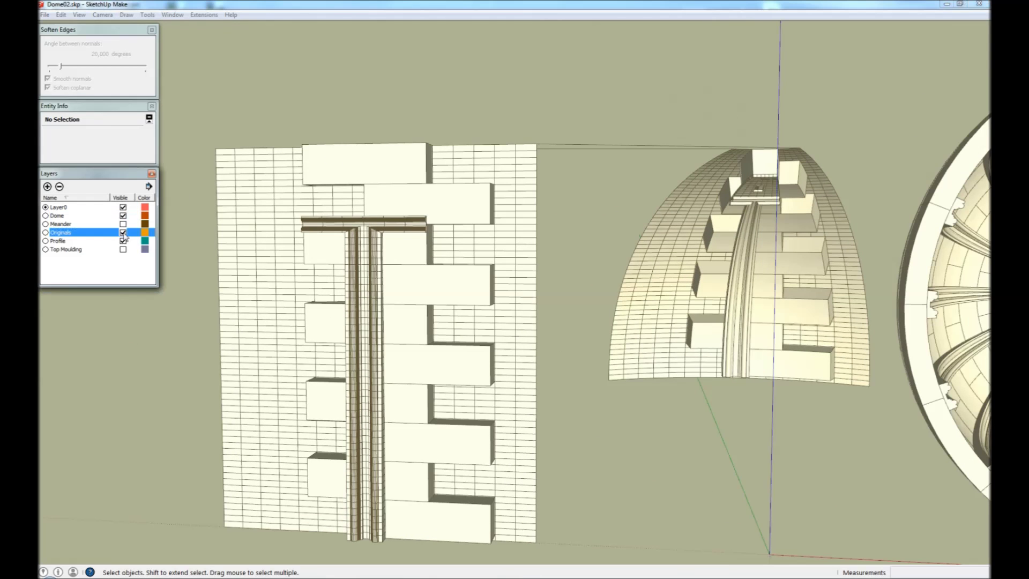
{"action": "left_click", "coordinate": [123, 249]}
{"action": "middle_click_drag", "start_coordinate": [413, 180], "coordinate": [176, 225]}
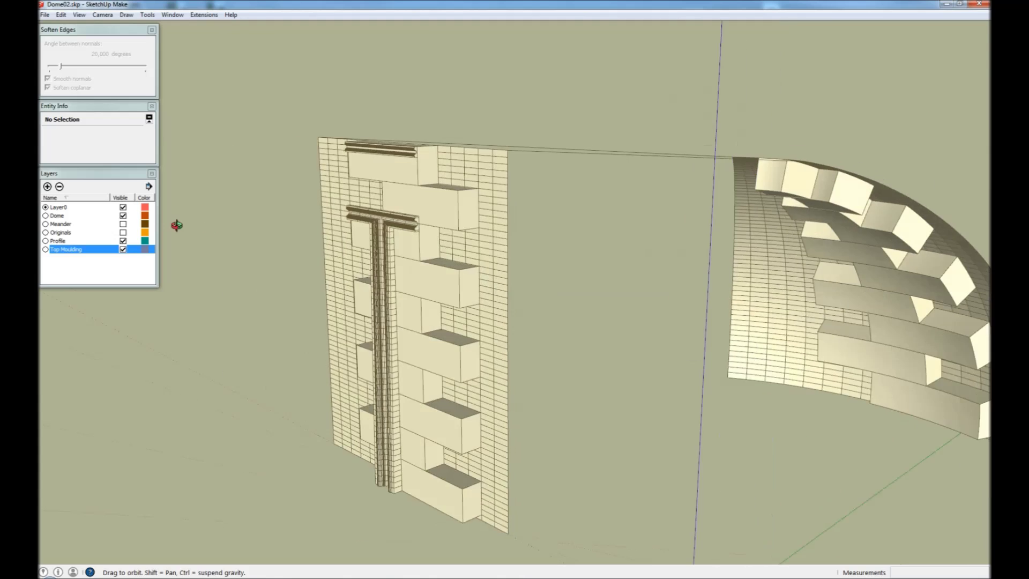
{"action": "scroll", "coordinate": [425, 156], "scroll_direction": "up", "scroll_amount": 5}
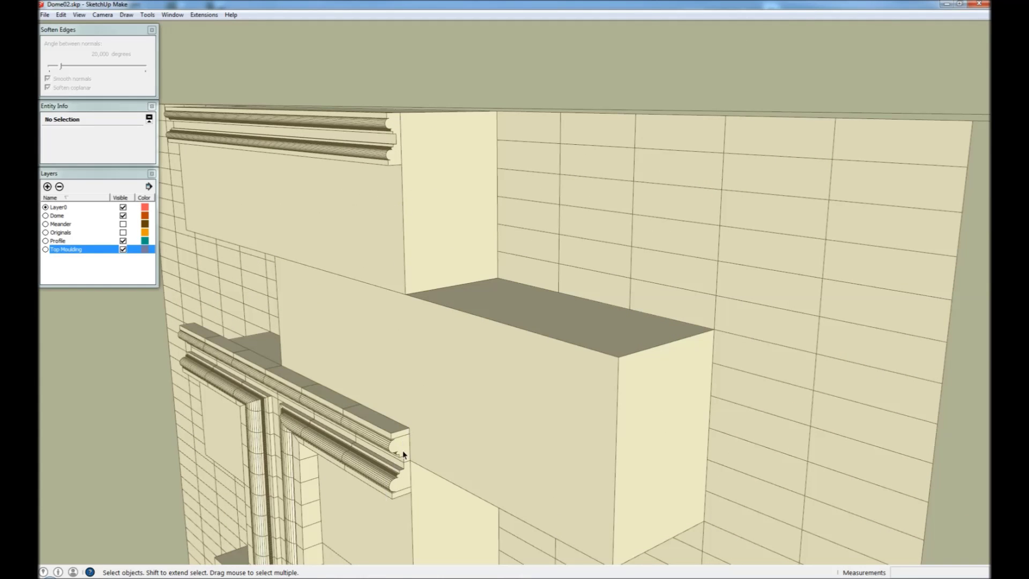
{"action": "middle_click_drag", "start_coordinate": [383, 153], "coordinate": [413, 229]}
{"action": "scroll", "coordinate": [503, 227], "scroll_direction": "down", "scroll_amount": 8}
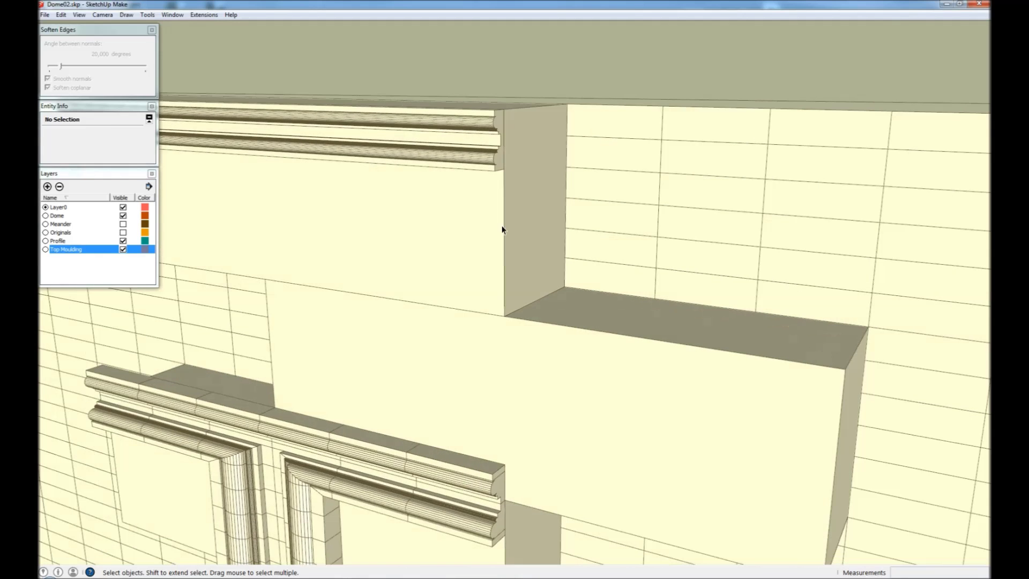
{"action": "scroll", "coordinate": [512, 307], "scroll_direction": "down", "scroll_amount": 3}
Step: Flow the top moulding onto the dome segment with Flowify
{"action": "middle_click_drag", "start_coordinate": [510, 322], "coordinate": [576, 204]}
{"action": "left_click", "coordinate": [538, 203]}
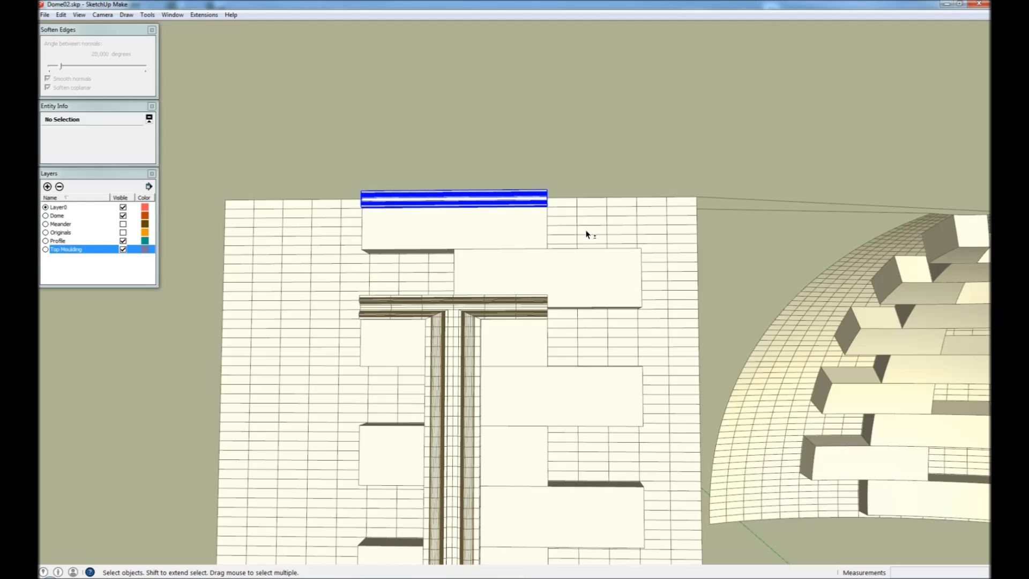
{"action": "left_click", "coordinate": [588, 232], "text": "shift"}
{"action": "left_click", "coordinate": [213, 16]}
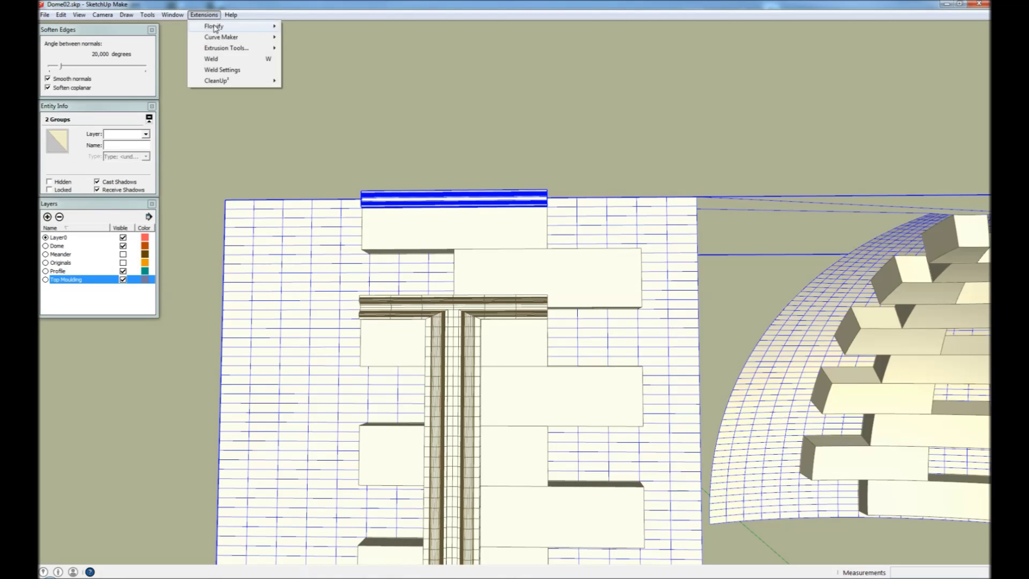
{"action": "mouse_move", "coordinate": [243, 30]}
{"action": "left_click", "coordinate": [304, 30]}
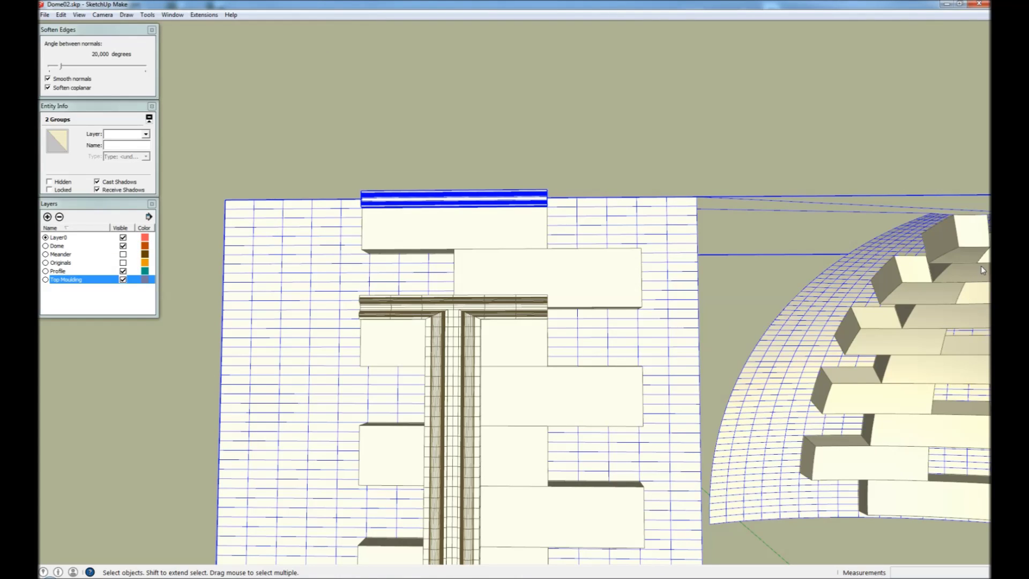
Step: Clean up the flowed top moulding and copy all its geometry
{"action": "left_click", "coordinate": [970, 253]}
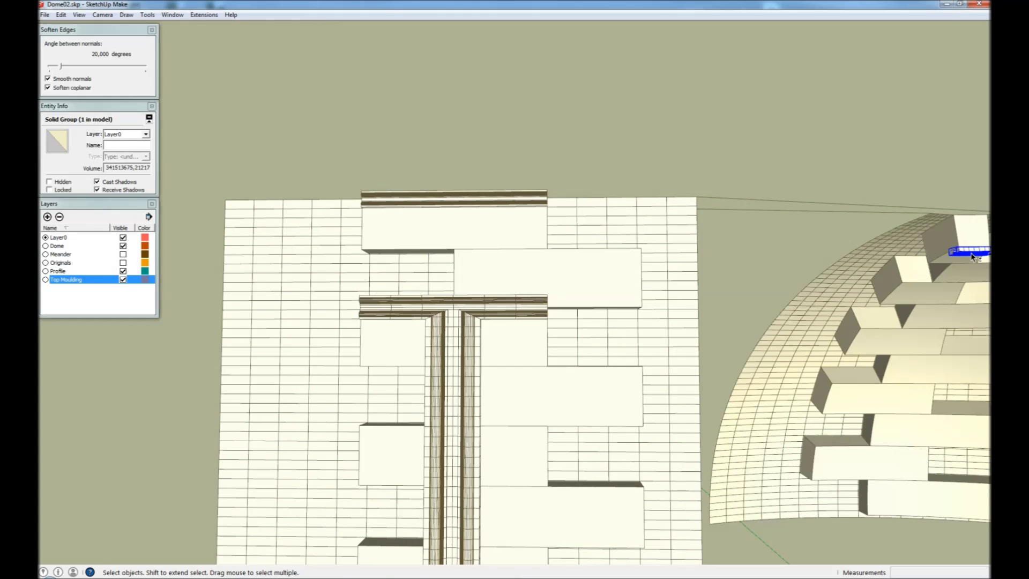
{"action": "key", "text": "shift+p"}
{"action": "key", "text": "Return"}
{"action": "key", "text": "Return"}
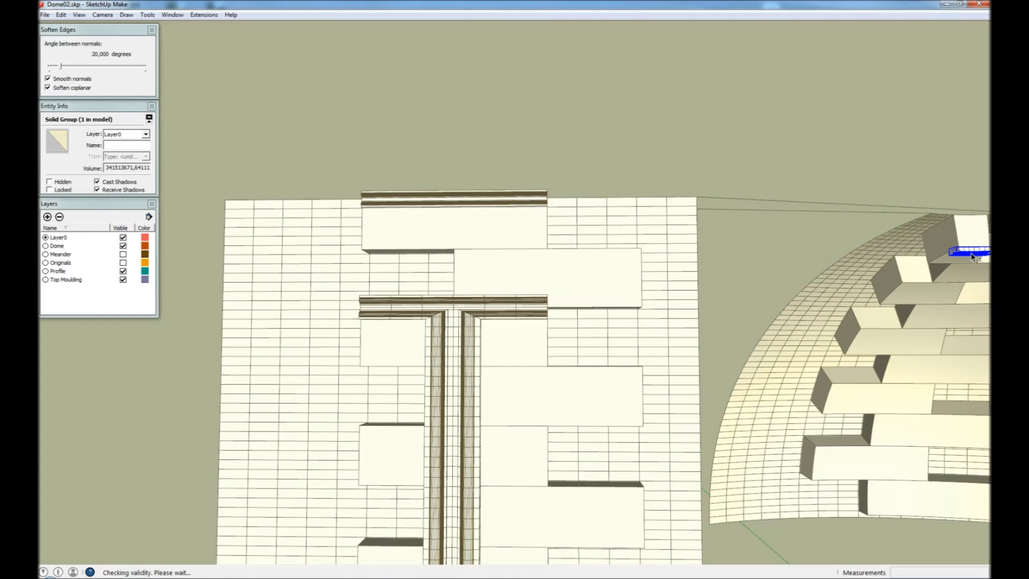
{"action": "left_click", "coordinate": [48, 88]}
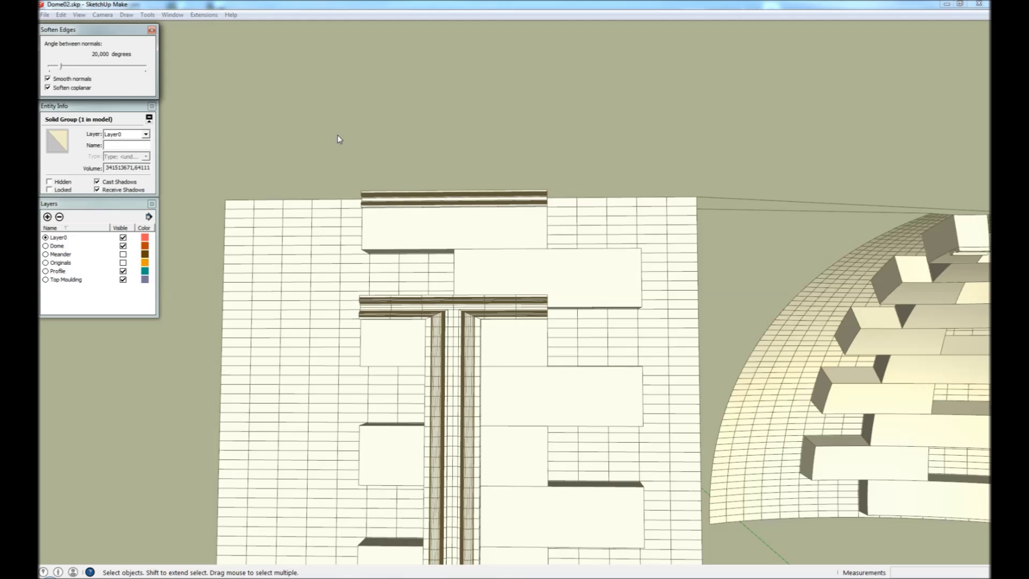
{"action": "double_click", "coordinate": [971, 251]}
{"action": "key", "text": "ctrl+a"}
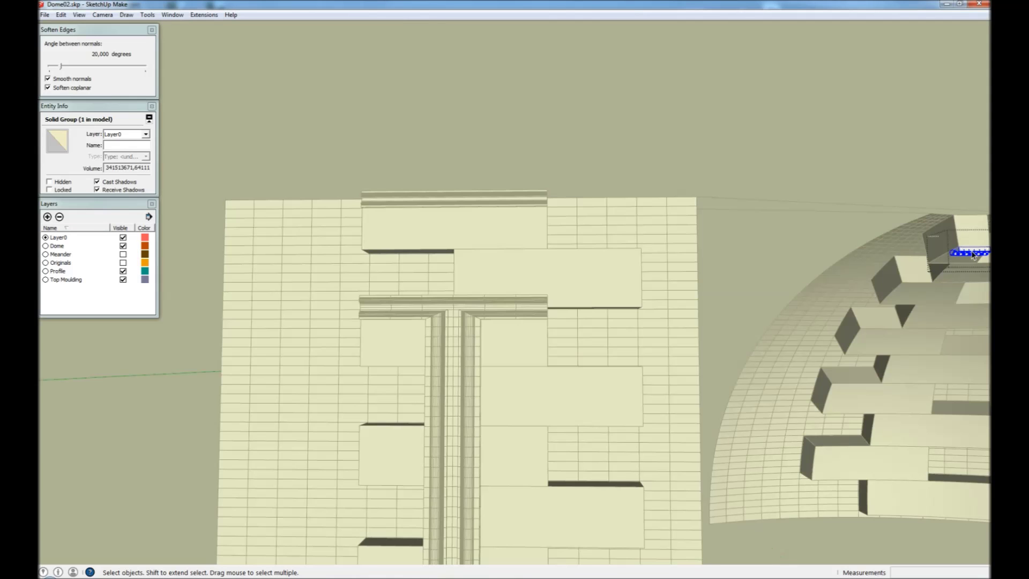
{"action": "key", "text": "Escape"}
{"action": "key", "text": "Escape"}
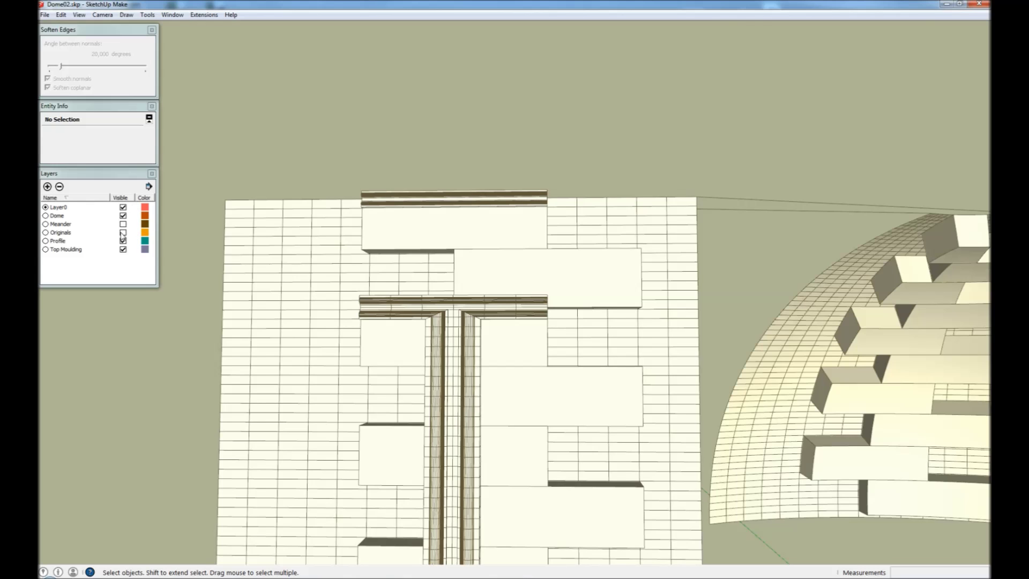
Step: Show Originals and replace the old top moulding's geometry with the flowified copy pasted in place
{"action": "left_click", "coordinate": [122, 232]}
{"action": "double_click", "coordinate": [971, 252]}
{"action": "key", "text": "ctrl+a"}
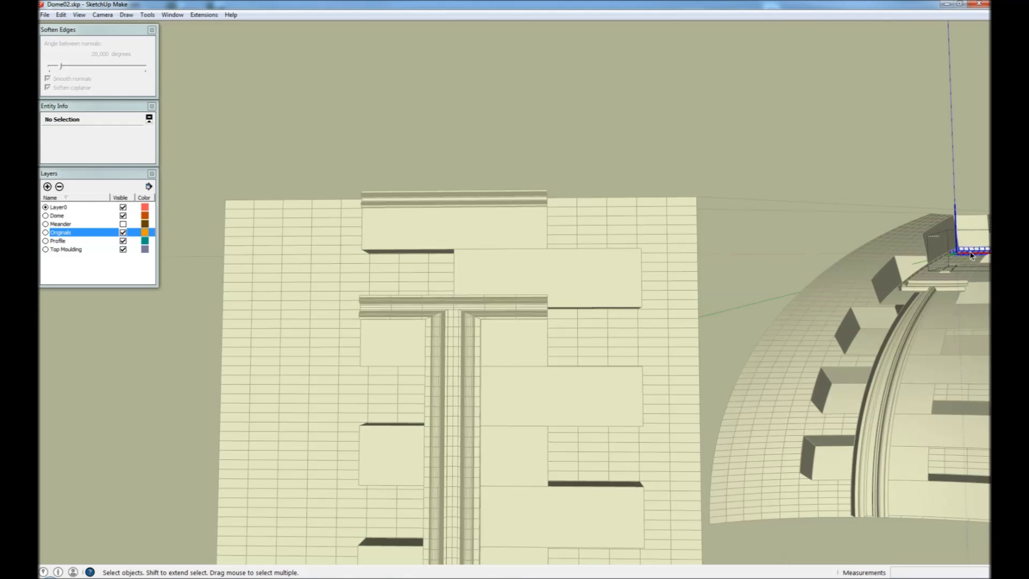
{"action": "key", "text": "Delete"}
{"action": "key", "text": "ctrl+shift+v"}
{"action": "left_click", "coordinate": [719, 161]}
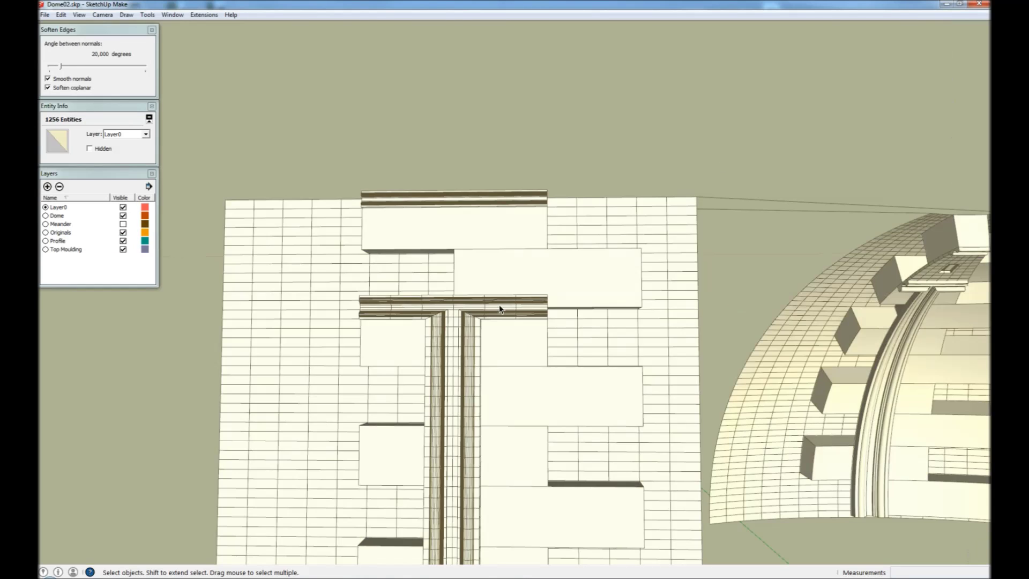
{"action": "scroll", "coordinate": [458, 306], "scroll_direction": "down", "scroll_amount": 6}
{"action": "scroll", "coordinate": [825, 370], "scroll_direction": "up", "scroll_amount": 6}
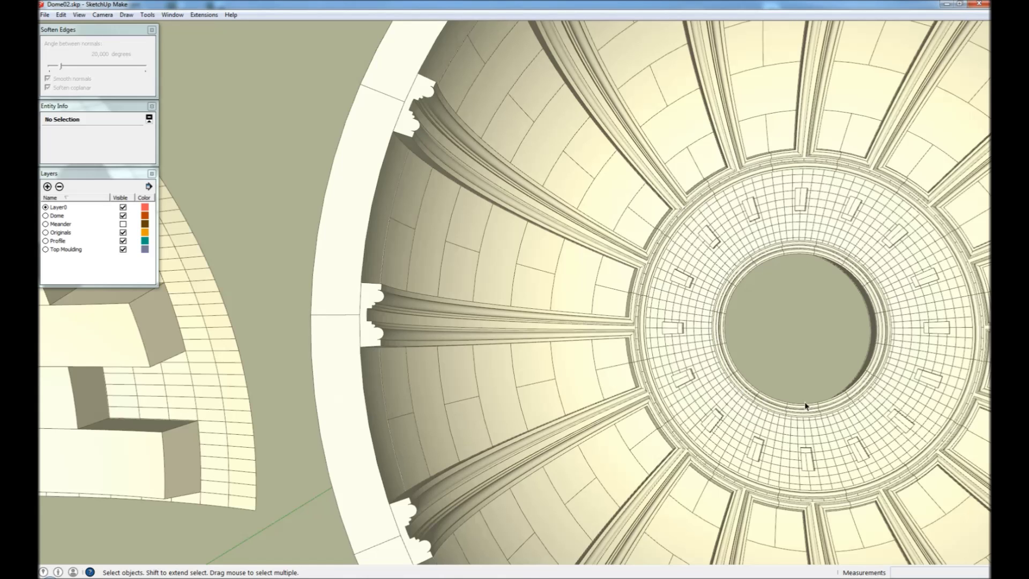
{"action": "scroll", "coordinate": [888, 295], "scroll_direction": "down", "scroll_amount": 5}
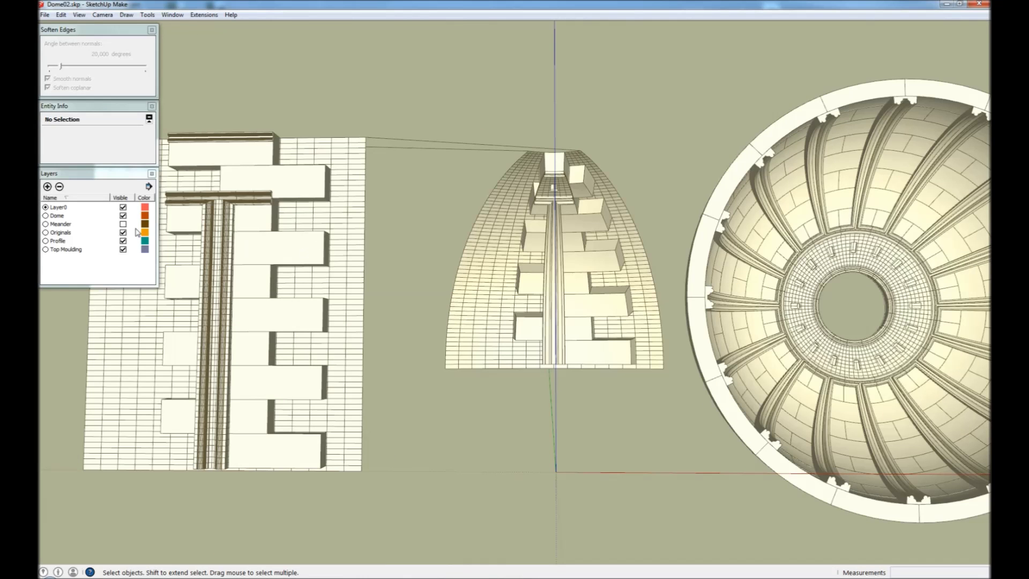
Step: Show and inspect the Meander band, hide Originals, and select the flat and curved grid groups
{"action": "left_click", "coordinate": [122, 225]}
{"action": "middle_click_drag", "start_coordinate": [212, 248], "coordinate": [568, 282]}
{"action": "scroll", "coordinate": [568, 282], "scroll_direction": "down", "scroll_amount": 2}
{"action": "scroll", "coordinate": [296, 223], "scroll_direction": "up", "scroll_amount": 5}
{"action": "middle_click_drag", "start_coordinate": [300, 223], "coordinate": [602, 243]}
{"action": "scroll", "coordinate": [559, 340], "scroll_direction": "up", "scroll_amount": 3}
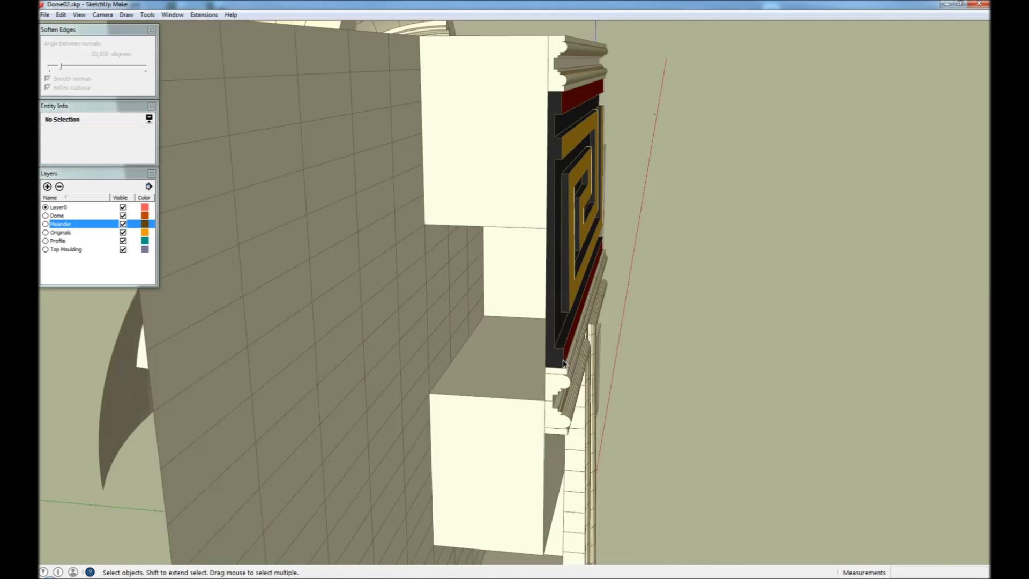
{"action": "middle_click_drag", "start_coordinate": [577, 198], "coordinate": [349, 204]}
{"action": "scroll", "coordinate": [349, 203], "scroll_direction": "down", "scroll_amount": 3}
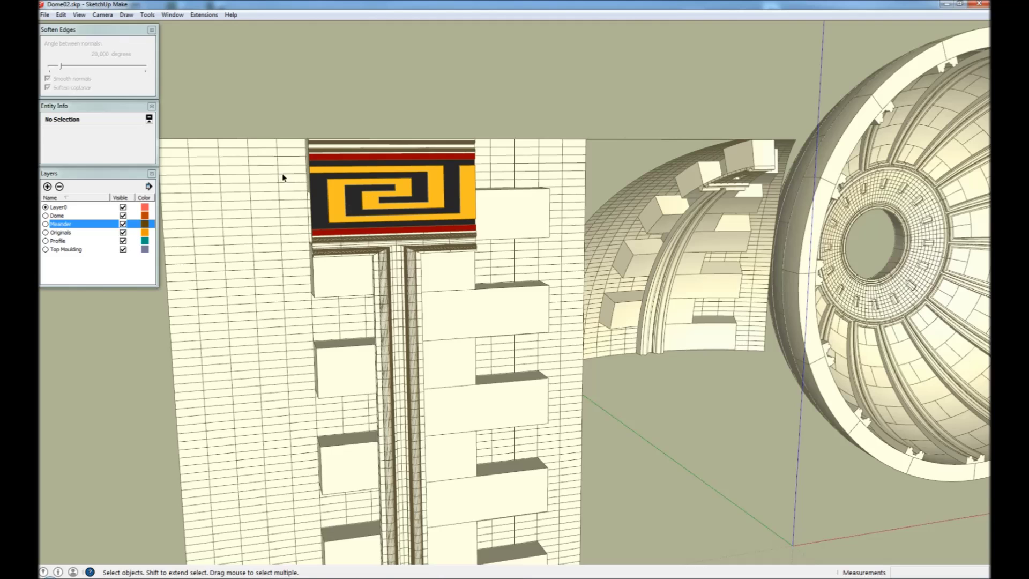
{"action": "left_click", "coordinate": [123, 232]}
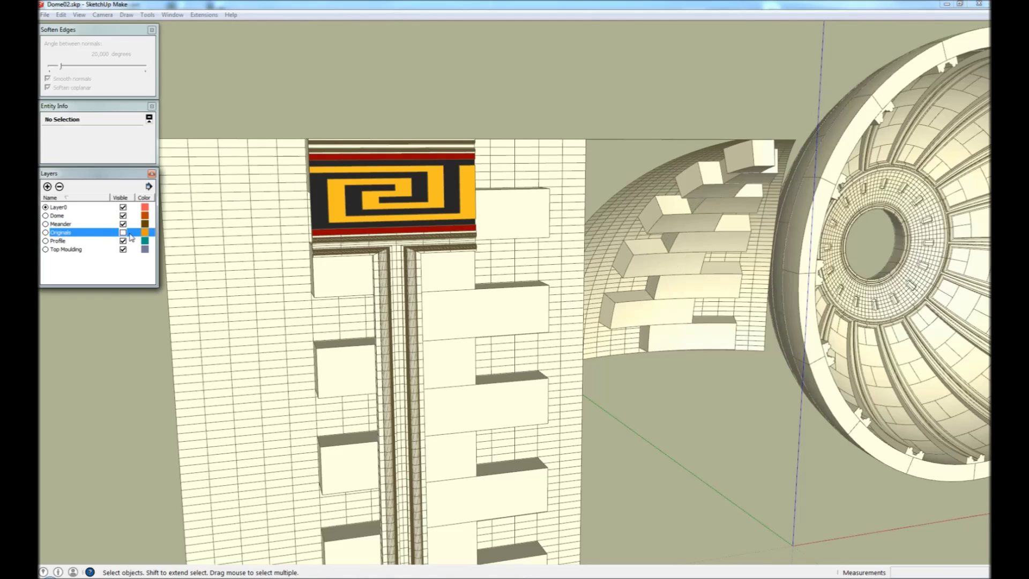
{"action": "left_click", "coordinate": [558, 173]}
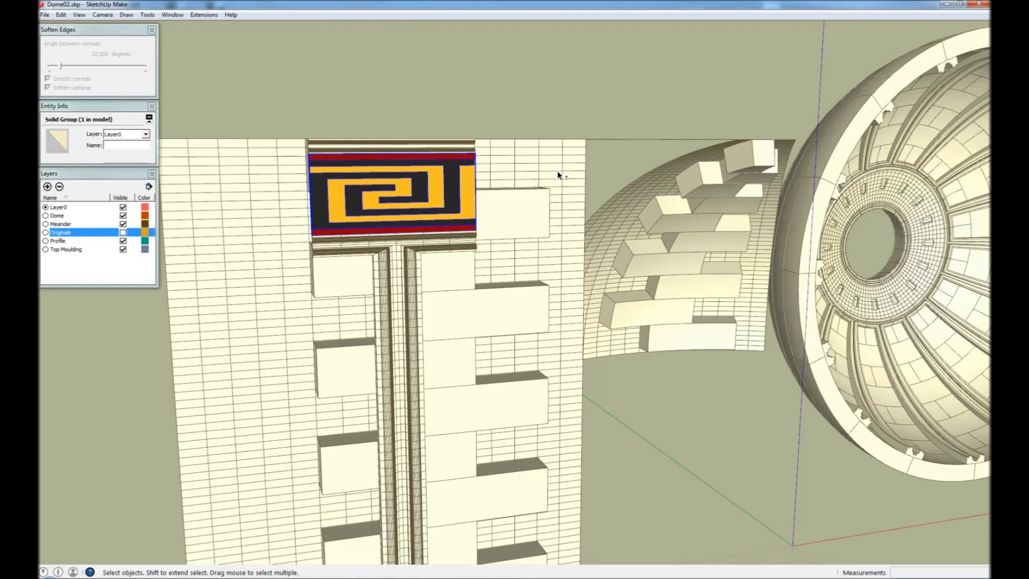
Step: Flowify the meander band onto the curved grid
{"action": "left_click", "coordinate": [204, 15]}
{"action": "mouse_move", "coordinate": [214, 25]}
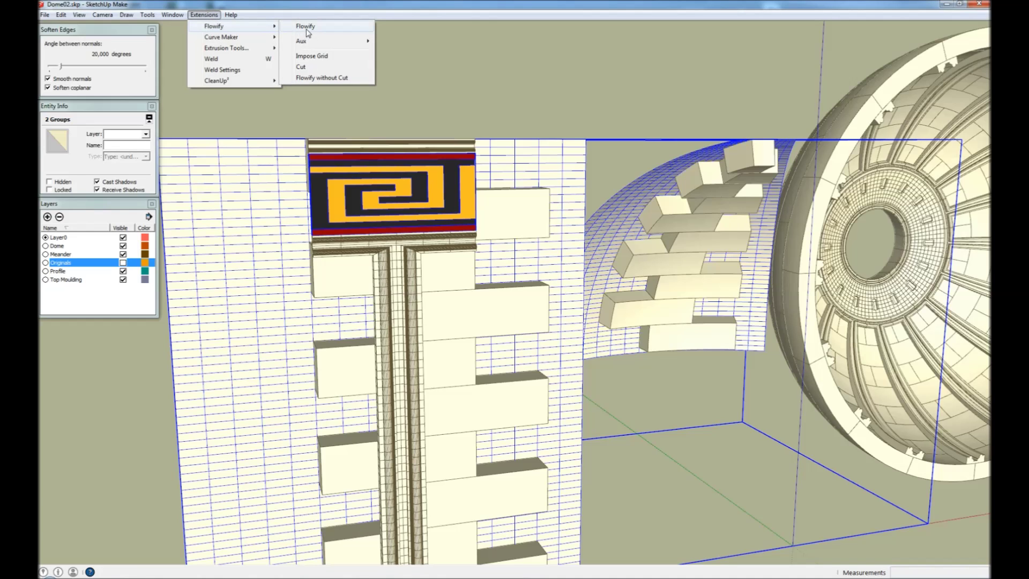
{"action": "left_click", "coordinate": [305, 26]}
{"action": "middle_click_drag", "start_coordinate": [520, 313], "coordinate": [347, 254]}
{"action": "scroll", "coordinate": [347, 255], "scroll_direction": "down", "scroll_amount": 2}
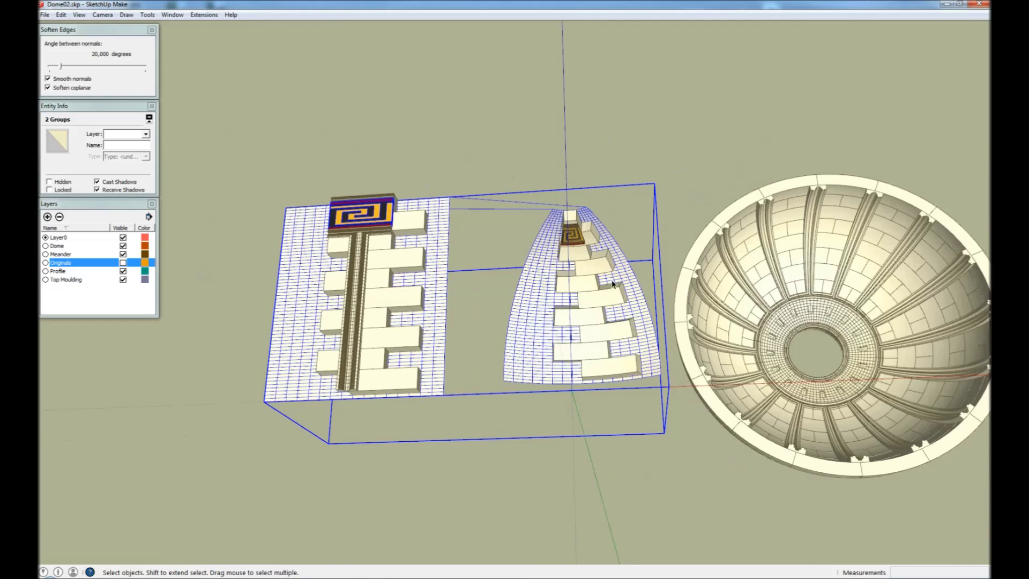
{"action": "scroll", "coordinate": [582, 240], "scroll_direction": "up", "scroll_amount": 3}
Step: Clean up the flowified meander piece and cut all its geometry from the group
{"action": "left_click", "coordinate": [559, 225]}
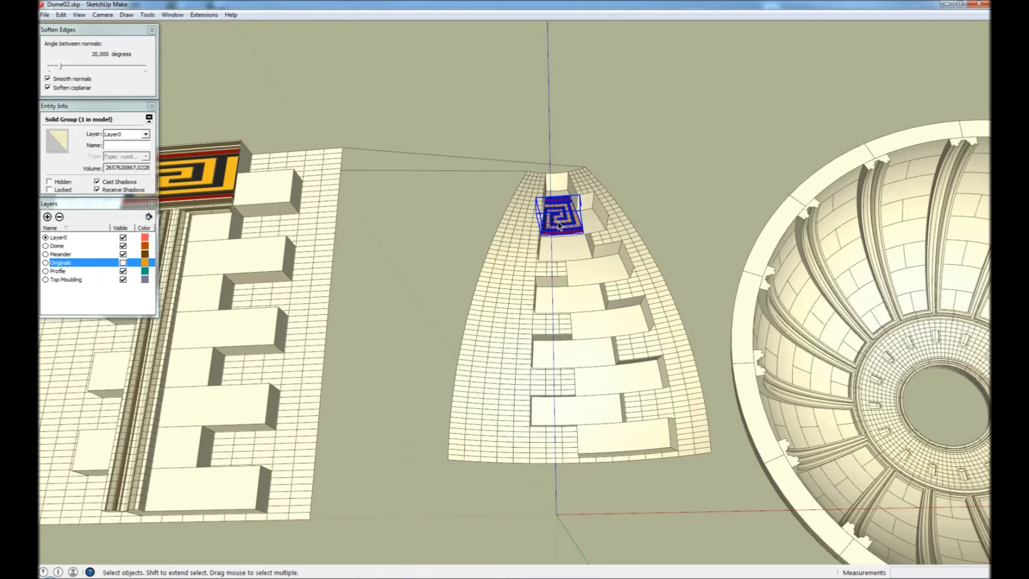
{"action": "key", "text": "shift+c"}
{"action": "key", "text": "Return"}
{"action": "key", "text": "Return"}
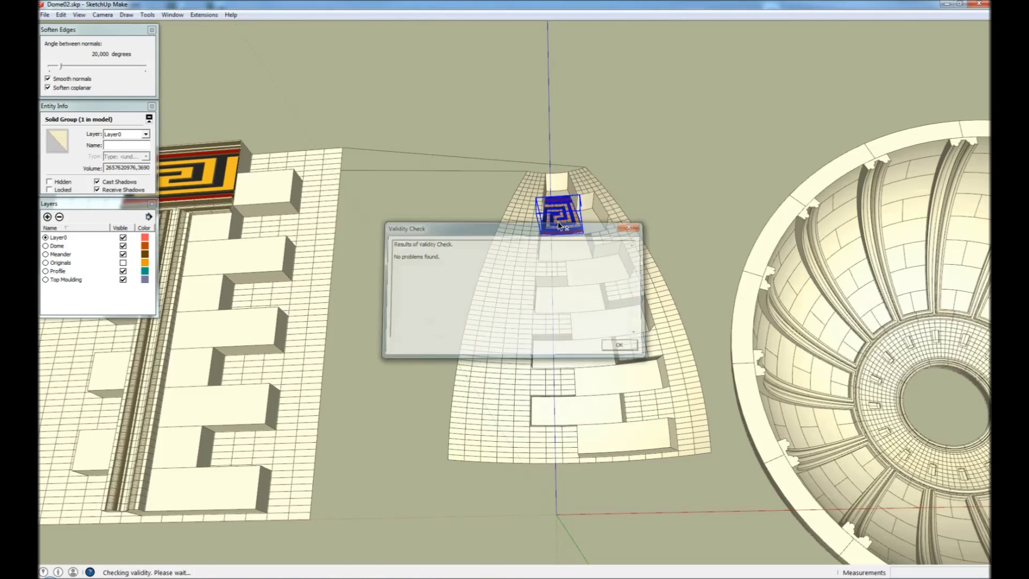
{"action": "left_click", "coordinate": [48, 88]}
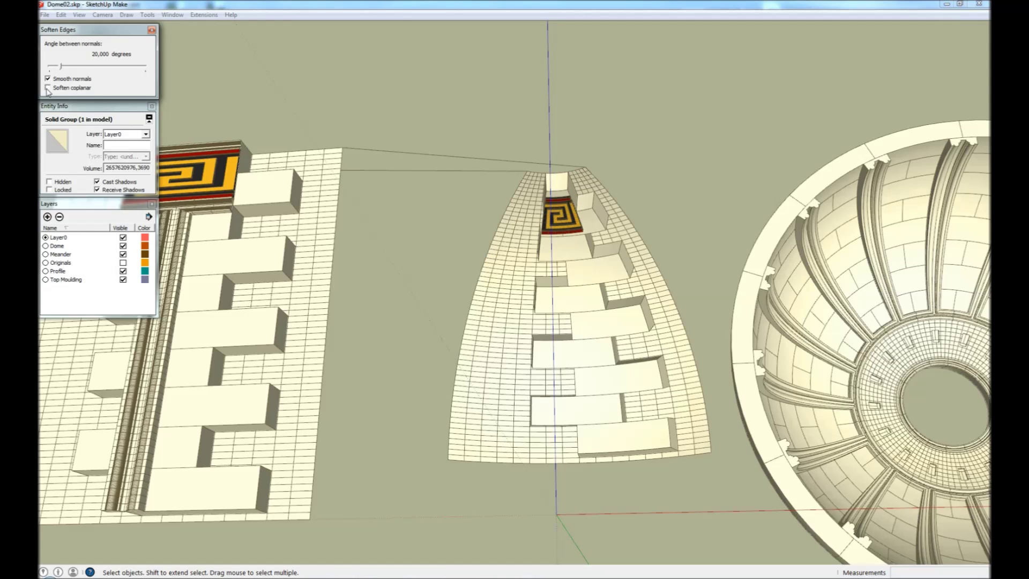
{"action": "double_click", "coordinate": [557, 221]}
{"action": "key", "text": "ctrl+a"}
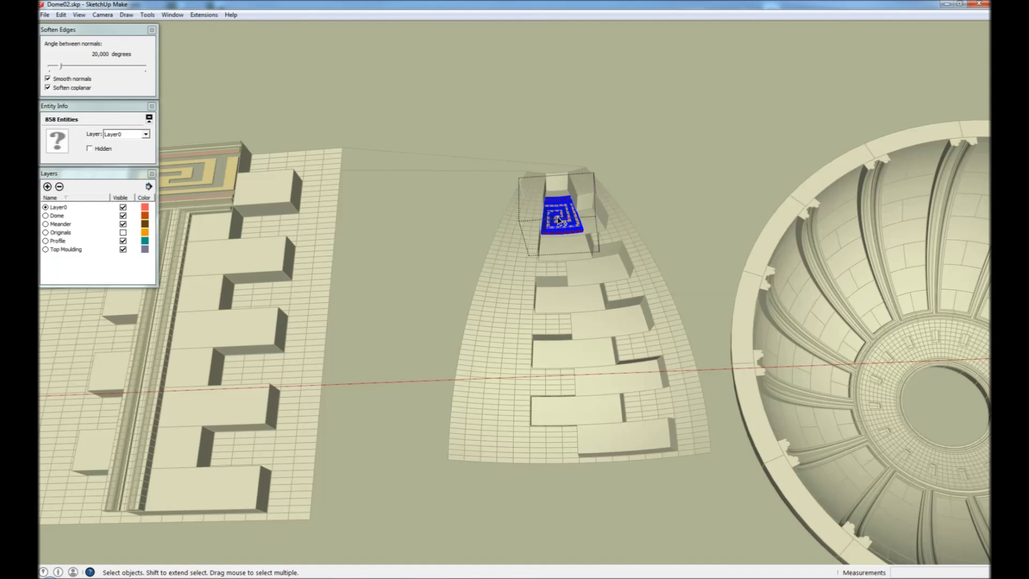
{"action": "key", "text": "ctrl+x"}
{"action": "key", "text": "Escape"}
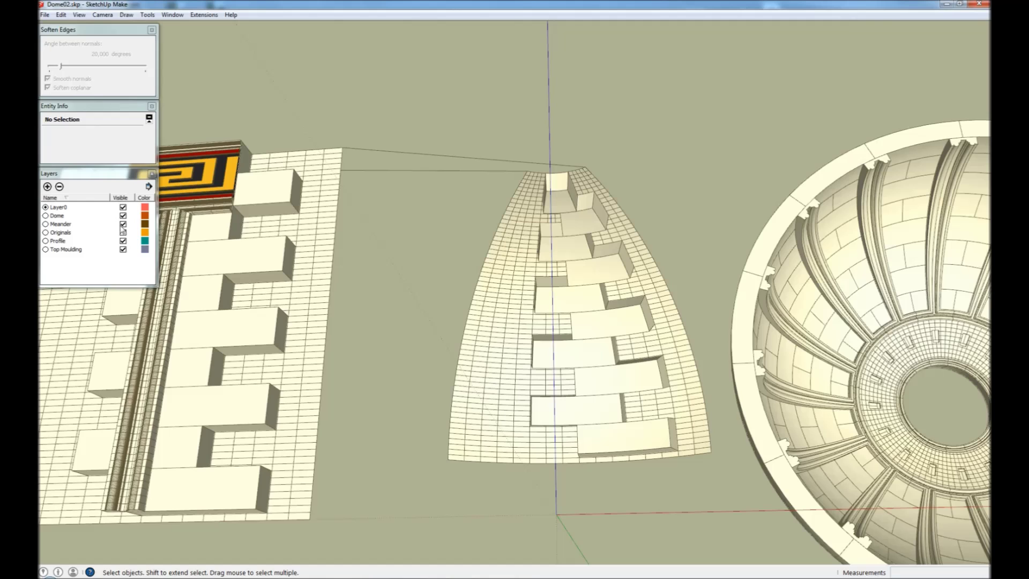
Step: Show Originals and replace the dome segment's grid mesh with the meander pasted in place
{"action": "left_click", "coordinate": [122, 234]}
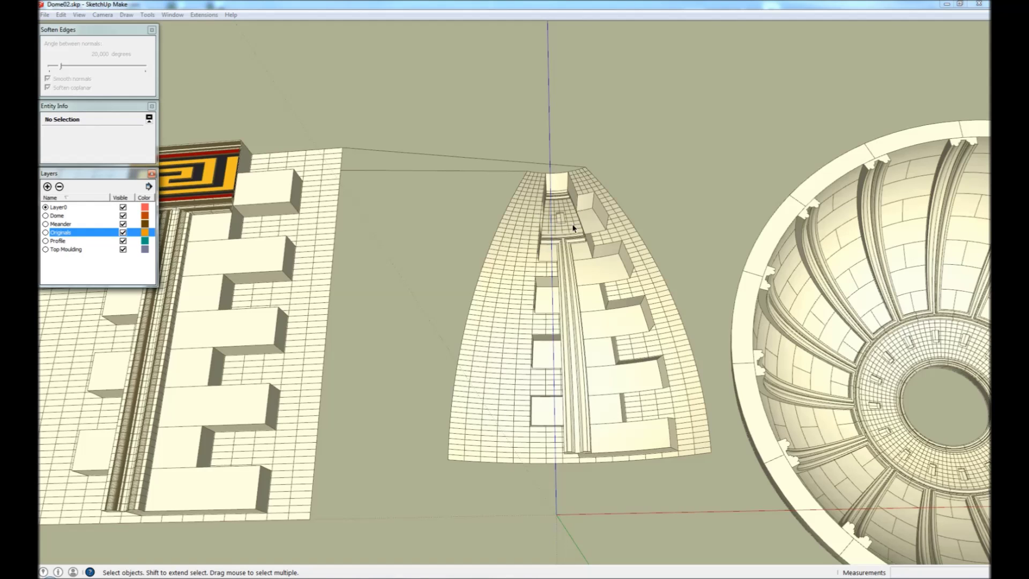
{"action": "double_click", "coordinate": [573, 228]}
{"action": "triple_click", "coordinate": [572, 227]}
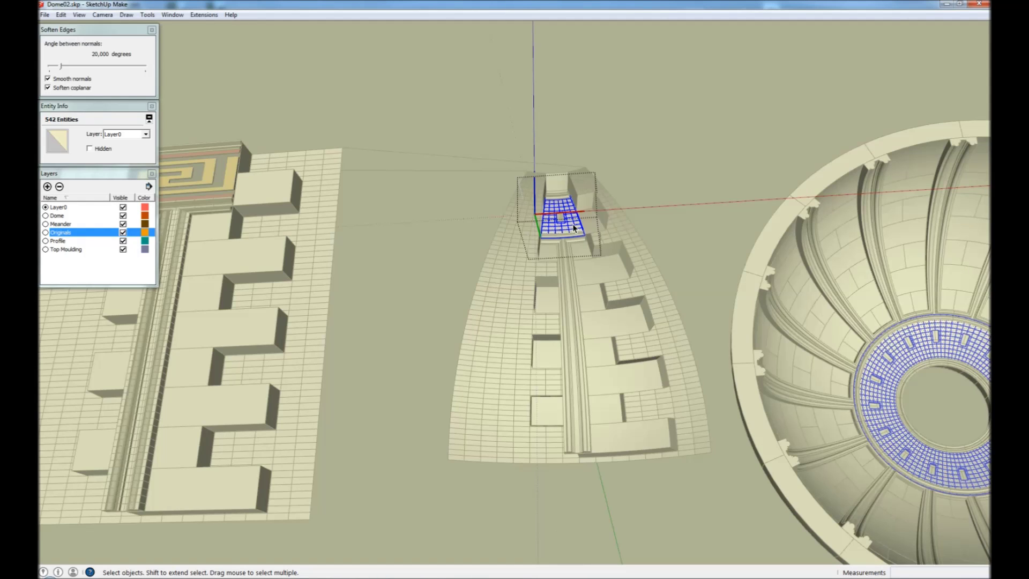
{"action": "key", "text": "Delete"}
{"action": "key", "text": "ctrl+shift+v"}
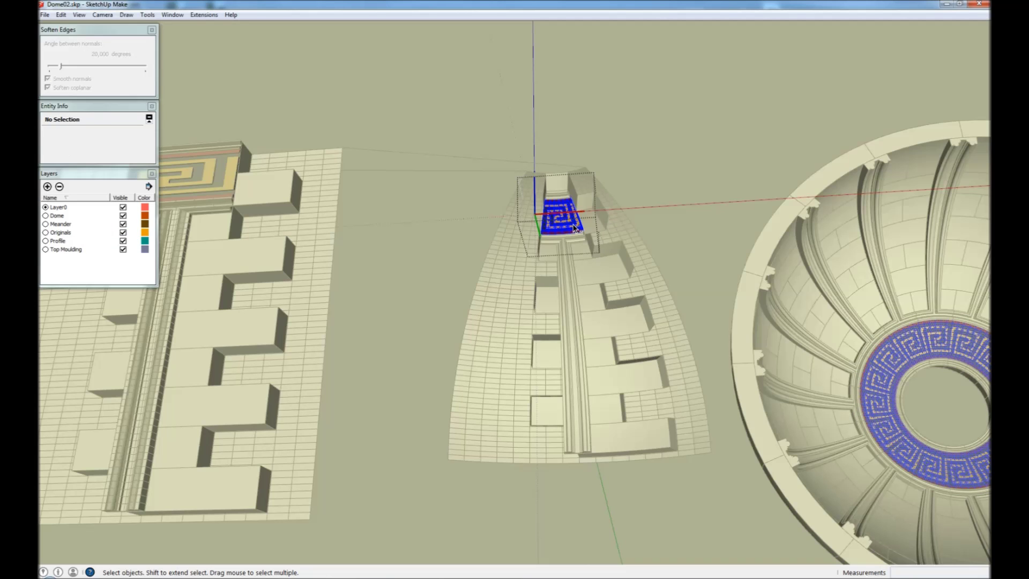
{"action": "key", "text": "Escape"}
{"action": "middle_click_drag", "start_coordinate": [579, 214], "coordinate": [573, 279]}
Step: Zoom, pan and orbit to inspect the meander ring around the oculus from below
{"action": "scroll", "coordinate": [573, 278], "scroll_direction": "down", "scroll_amount": 4}
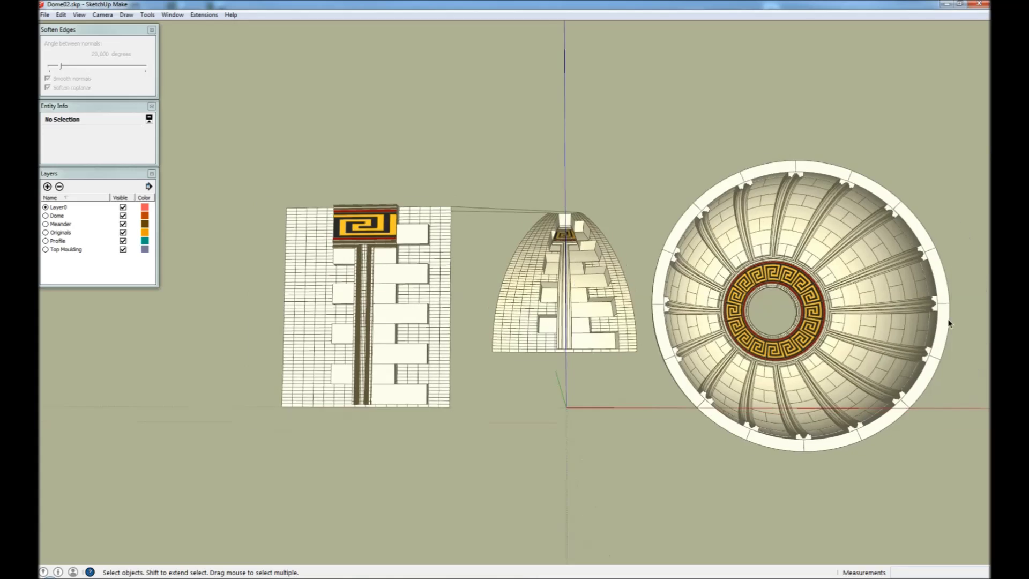
{"action": "scroll", "coordinate": [927, 321], "scroll_direction": "up", "scroll_amount": 3}
{"action": "scroll", "coordinate": [927, 320], "scroll_direction": "up", "scroll_amount": 5}
{"action": "middle_click_drag", "start_coordinate": [873, 317], "coordinate": [529, 350], "text": "shift"}
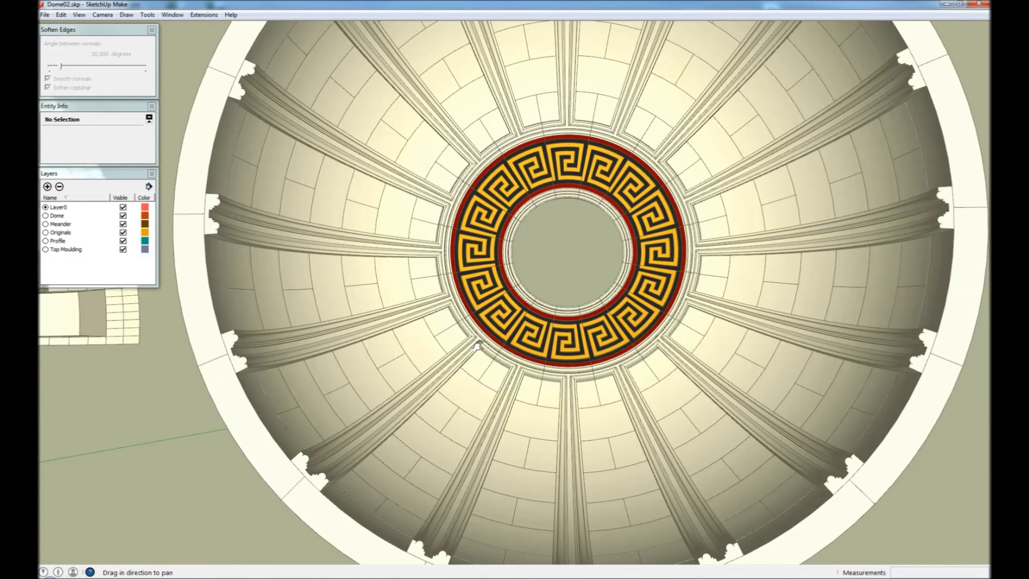
{"action": "middle_click_drag", "start_coordinate": [658, 188], "coordinate": [662, 229]}
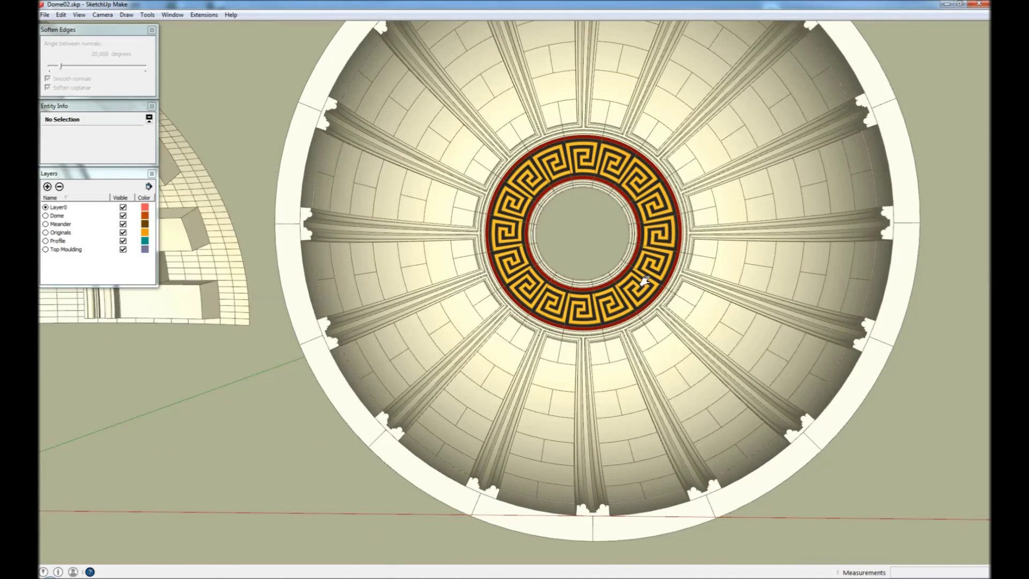
{"action": "scroll", "coordinate": [616, 295], "scroll_direction": "up", "scroll_amount": 4}
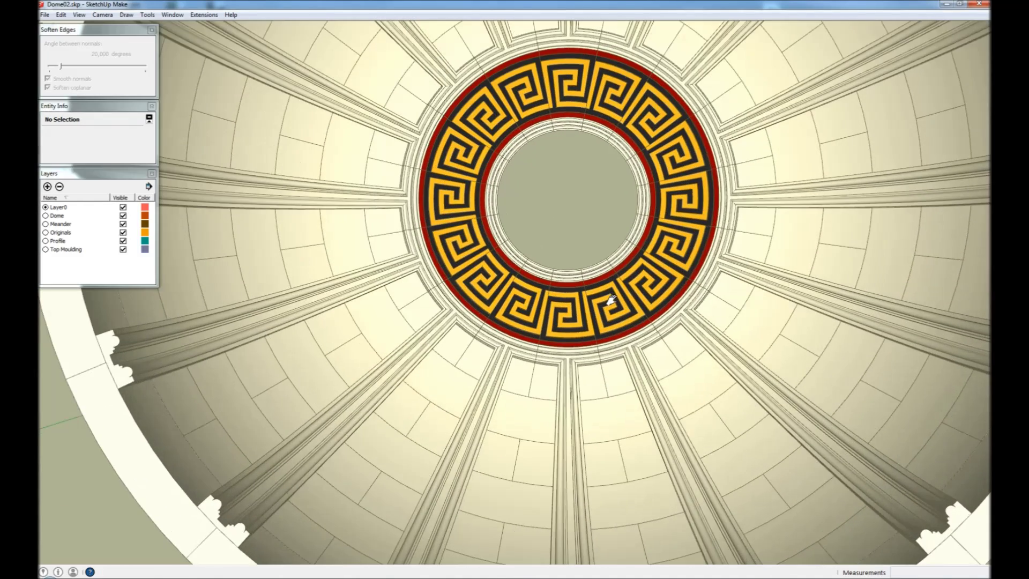
{"action": "middle_click_drag", "start_coordinate": [649, 337], "coordinate": [631, 230]}
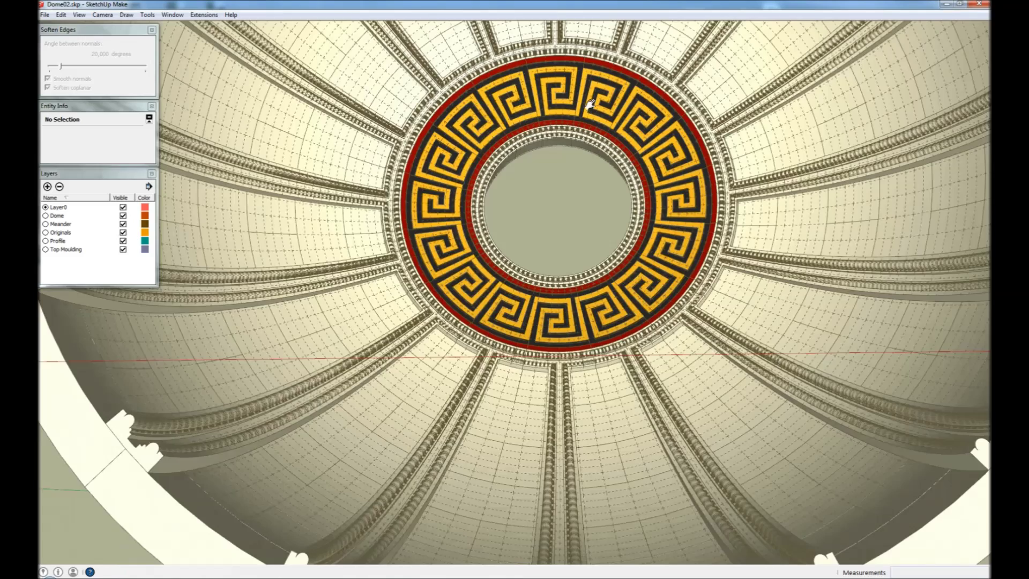
{"action": "scroll", "coordinate": [586, 100], "scroll_direction": "up", "scroll_amount": 3}
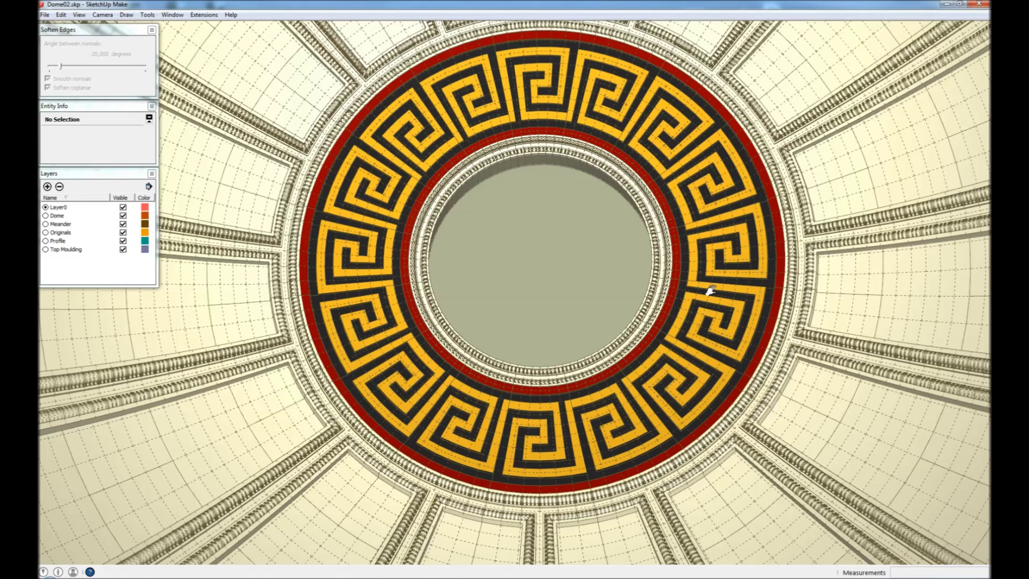
{"action": "left_click_drag", "start_coordinate": [711, 288], "coordinate": [713, 298]}
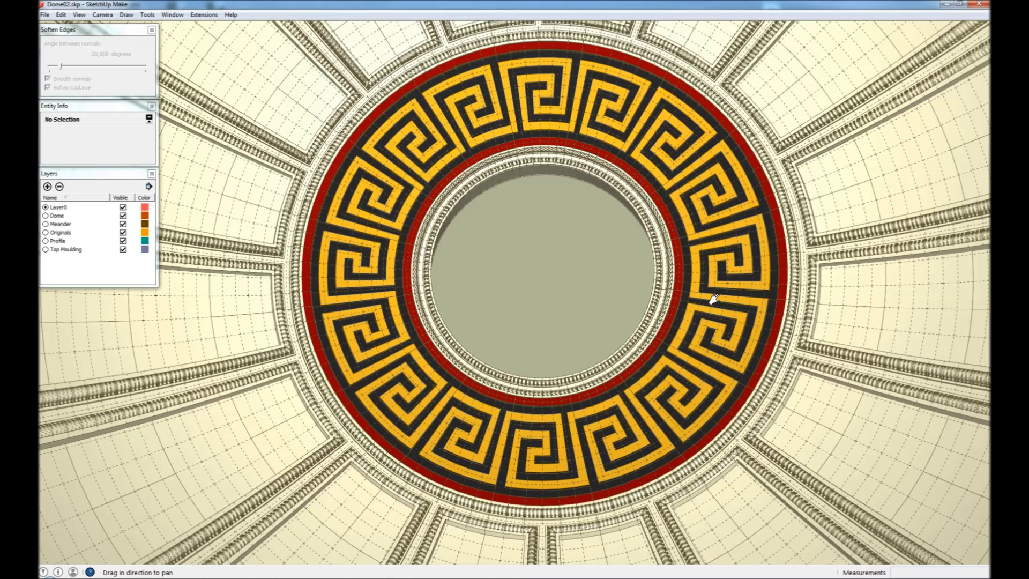